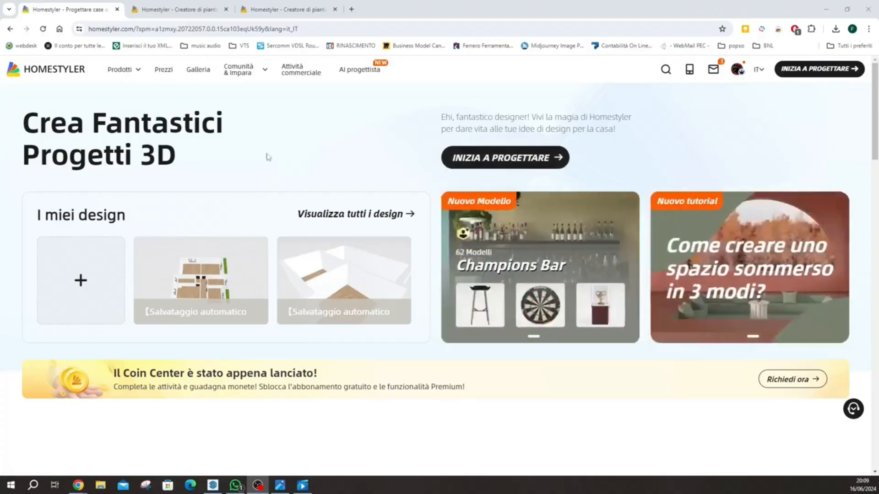
# - In the open floor-plan project, bring up the SCHIZZO.JPG sketch and review the room dimensions
pyautogui.click(189, 8)
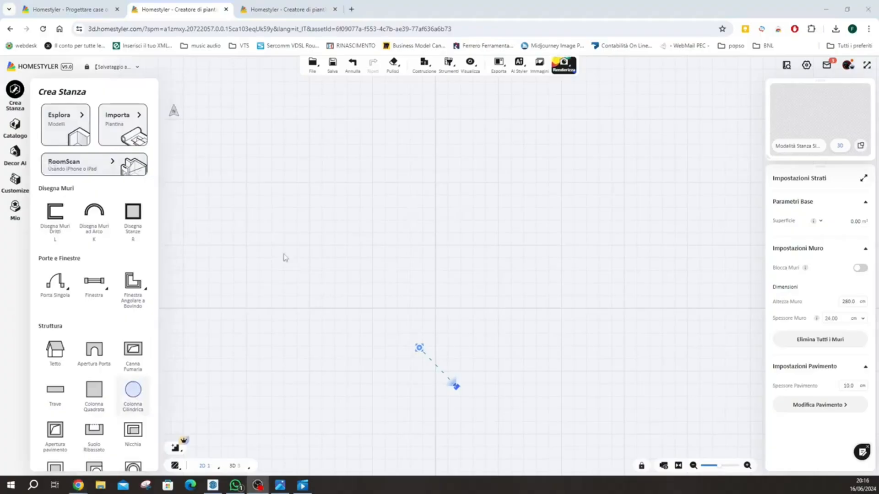
pyautogui.click(280, 487)
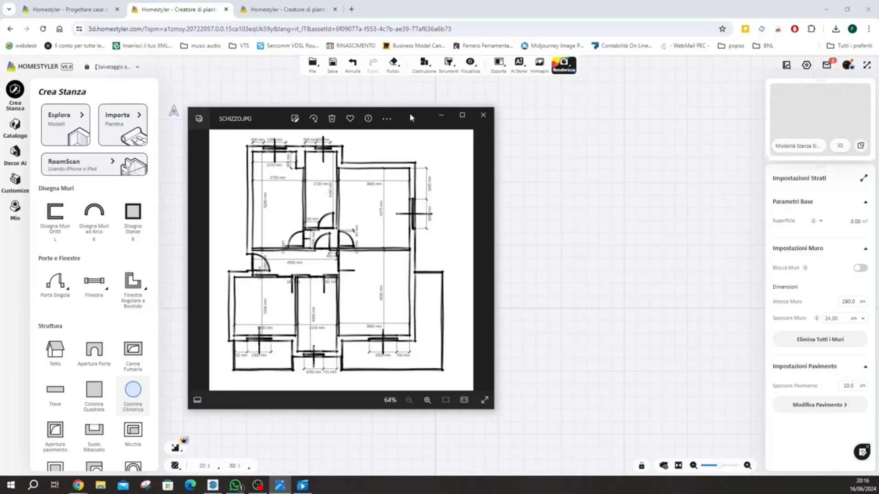
pyautogui.moveTo(410, 115); pyautogui.dragTo(552, 134)
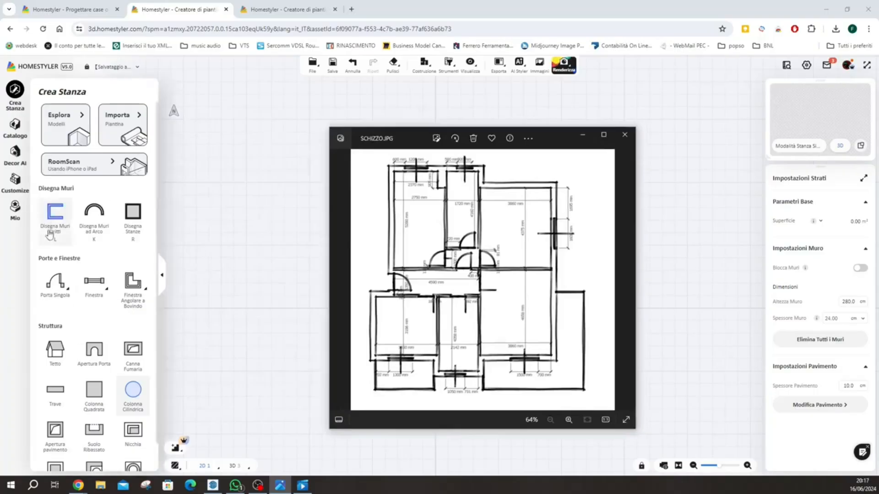
pyautogui.click(132, 213)
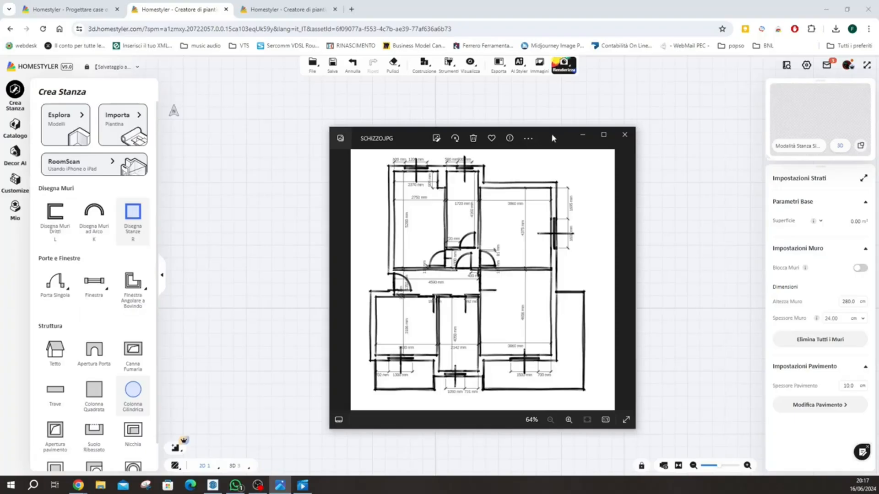
pyautogui.moveTo(554, 136); pyautogui.dragTo(0, 119)
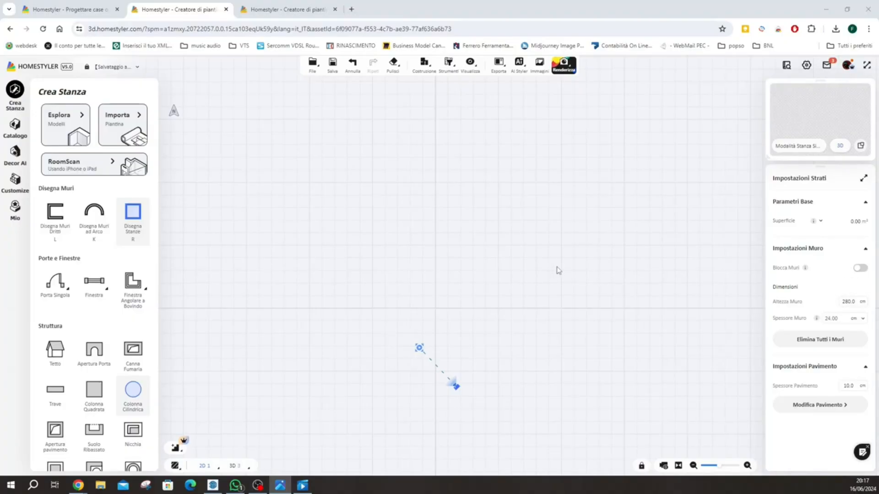
# - Set the default wall height to 290 cm and the thickness for drawing straight walls to 30 cm
pyautogui.click(849, 301)
pyautogui.write('290')
pyautogui.press('Return')
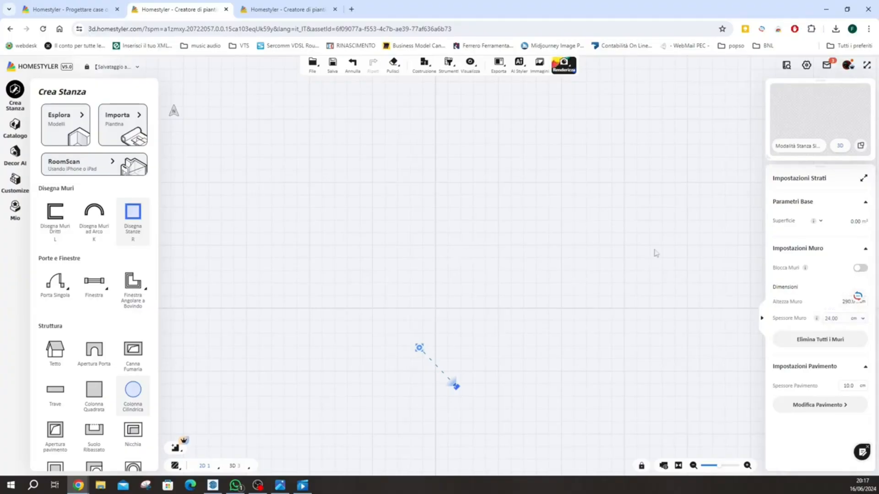
pyautogui.click(54, 221)
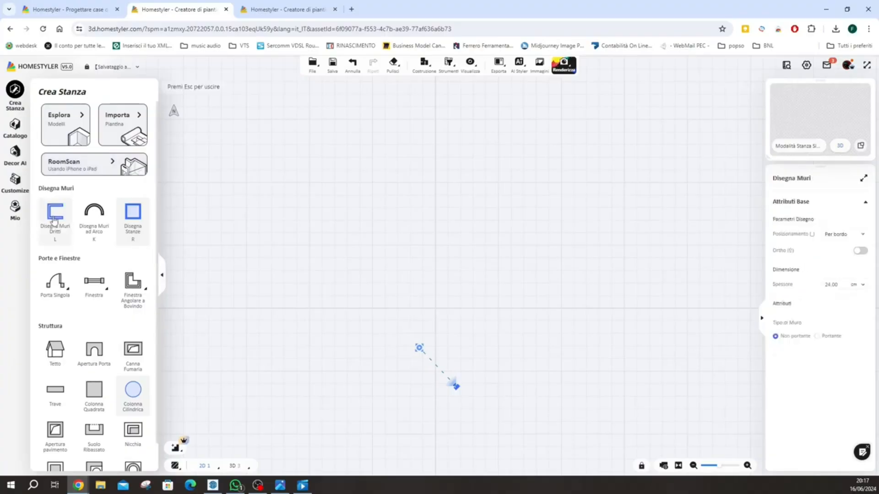
pyautogui.doubleClick(832, 285)
pyautogui.write('30')
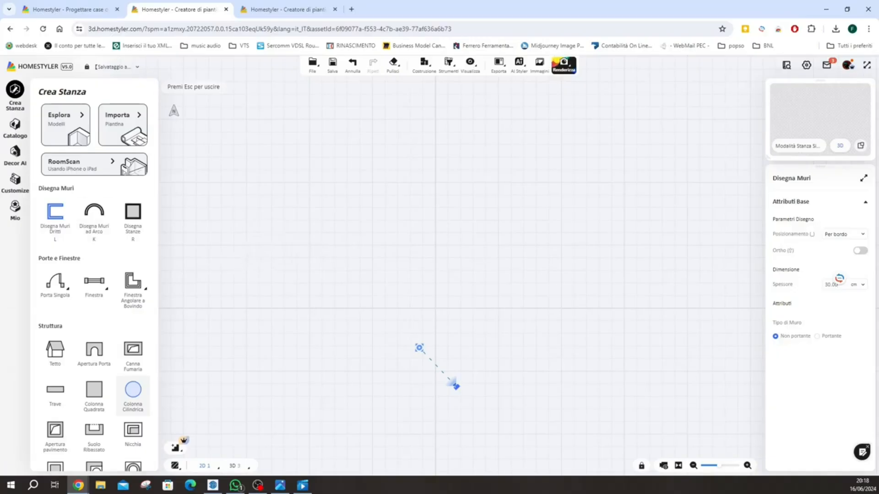
# - Draw a closed rectangular room with straight walls, 386 cm wide and 437.5 cm long
pyautogui.click(308, 169)
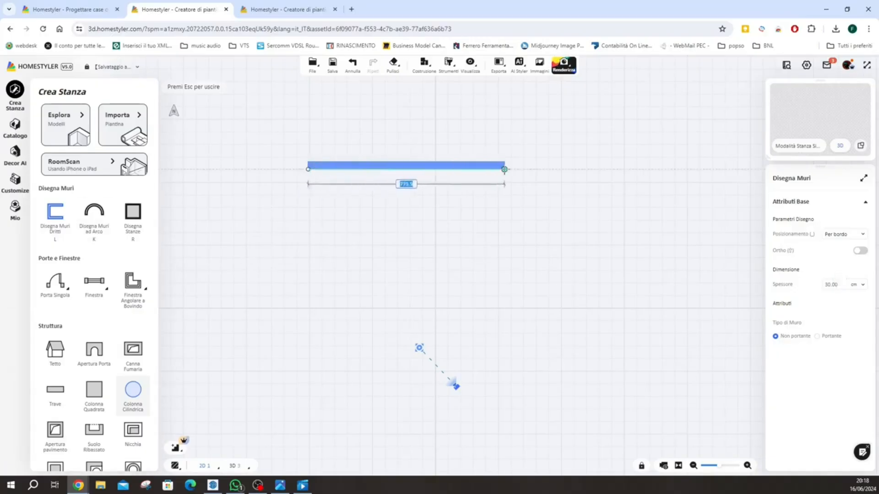
pyautogui.write('386')
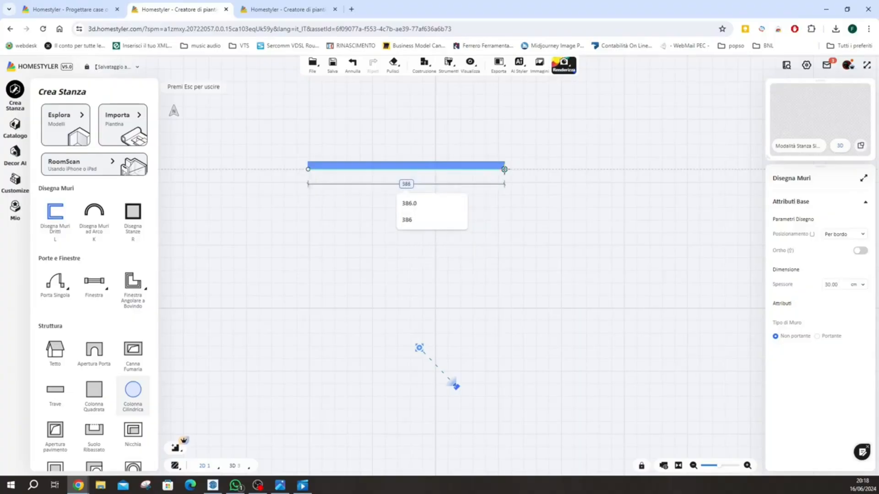
pyautogui.press('Return')
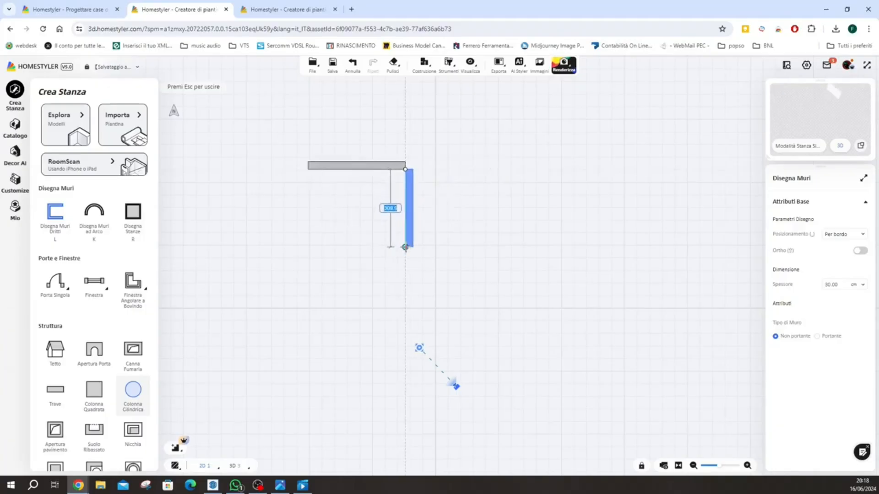
pyautogui.write('4')
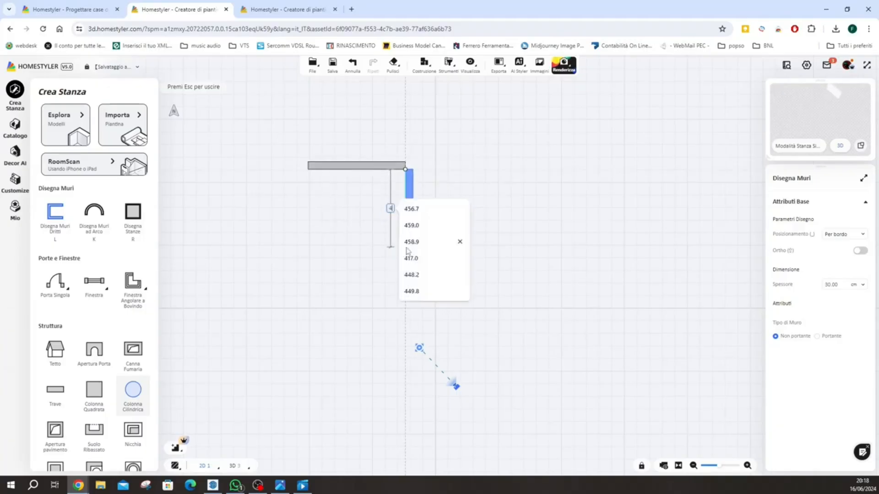
pyautogui.write('37.5')
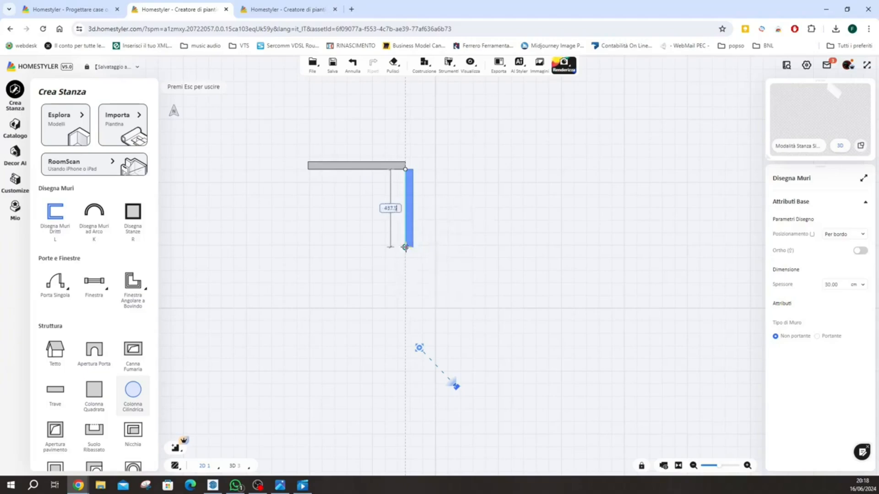
pyautogui.press('Return')
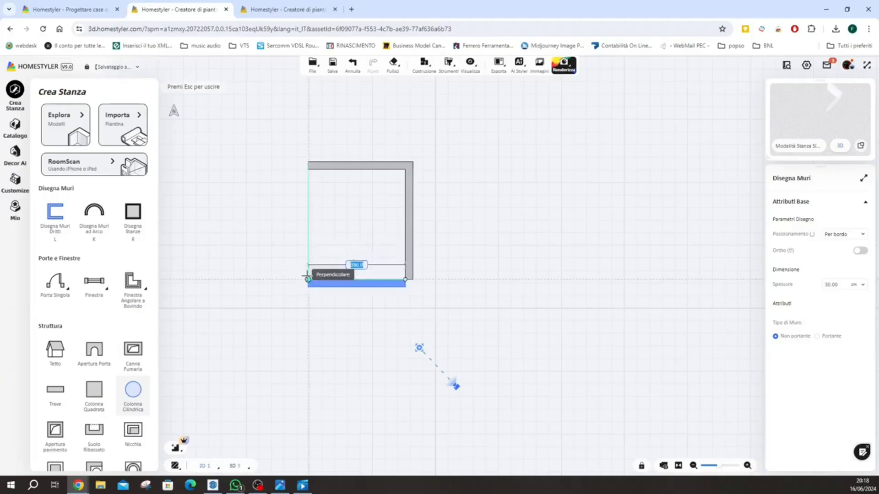
pyautogui.click(307, 279)
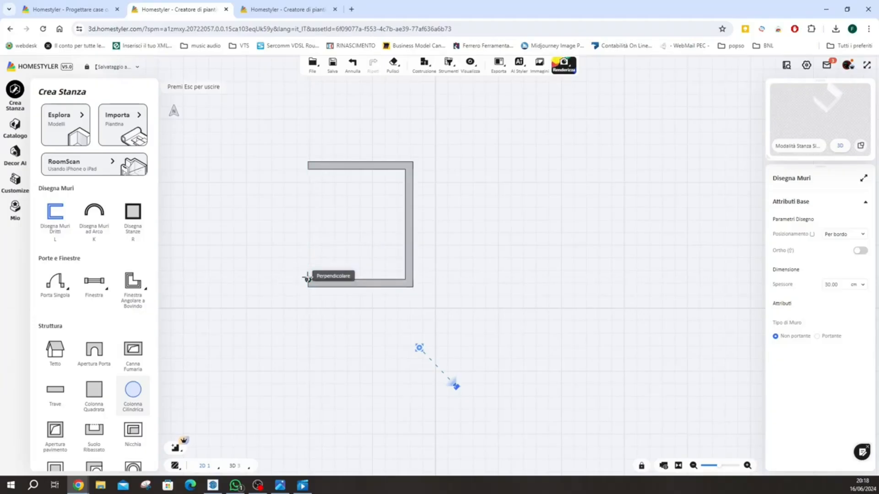
pyautogui.click(307, 168)
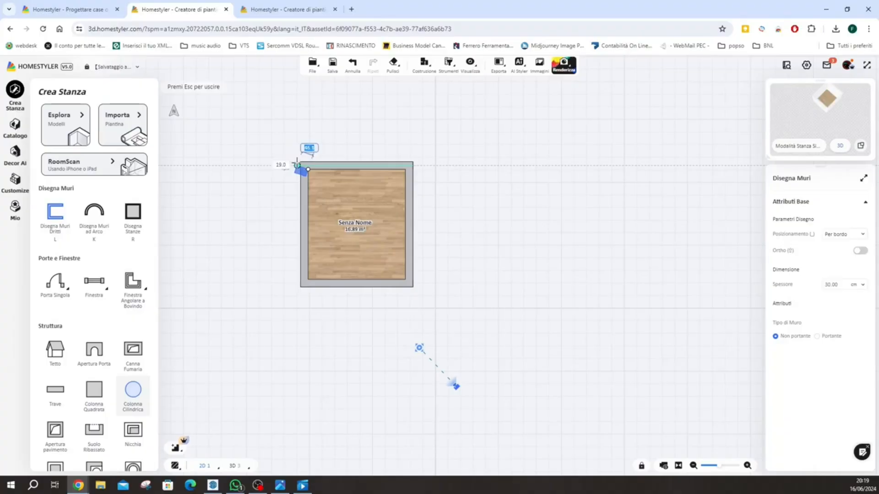
pyautogui.press('Escape')
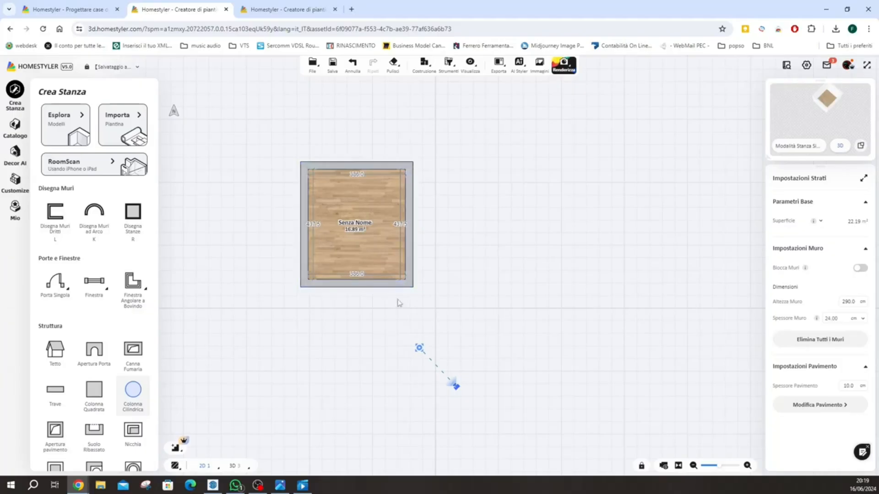
# - Set the thickness of the room's lower and left walls to 12 cm
pyautogui.click(355, 283)
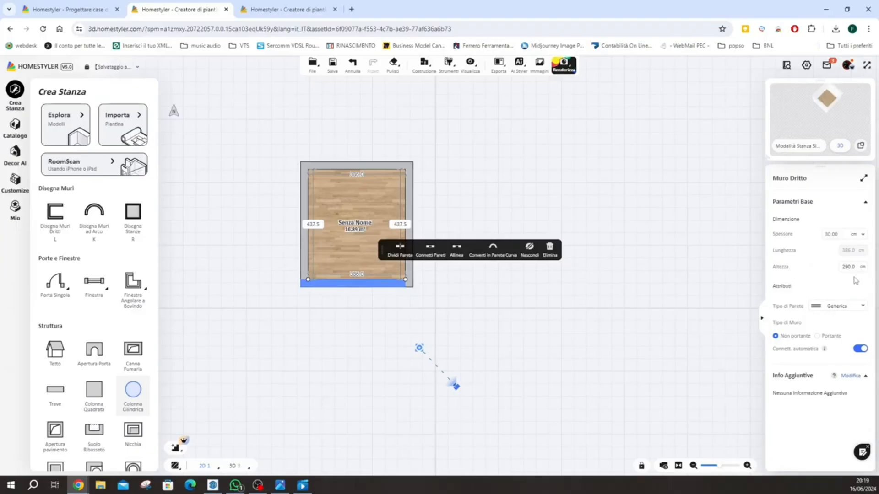
pyautogui.click(831, 234)
pyautogui.write('12')
pyautogui.press('Return')
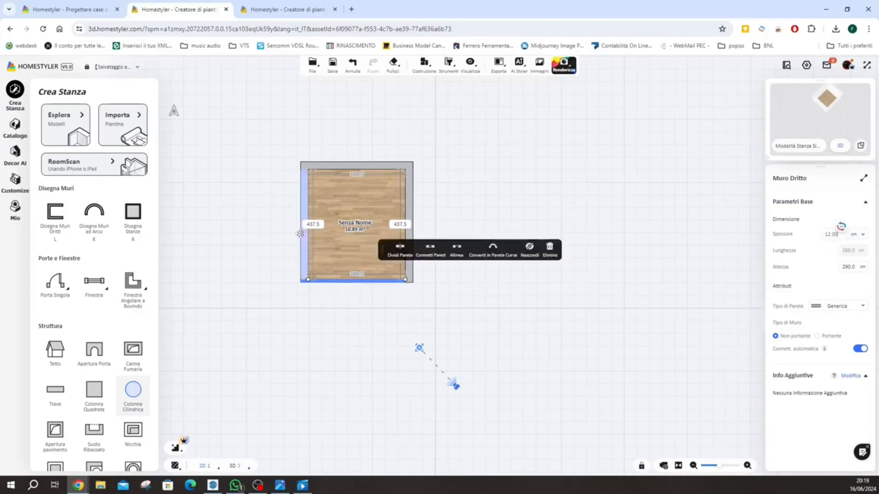
pyautogui.click(305, 234)
pyautogui.write('12')
pyautogui.press('Return')
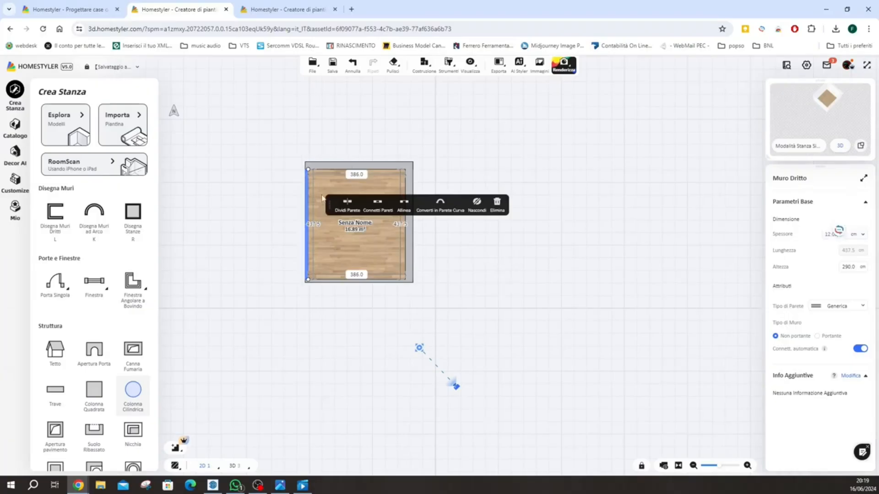
pyautogui.scroll(5, 332, 242)
pyautogui.scroll(-3, 332, 241)
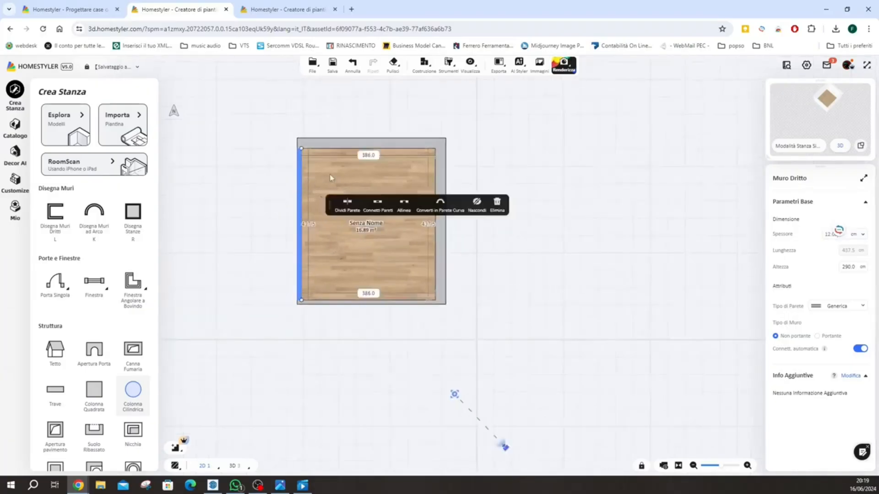
pyautogui.scroll(3, 331, 164)
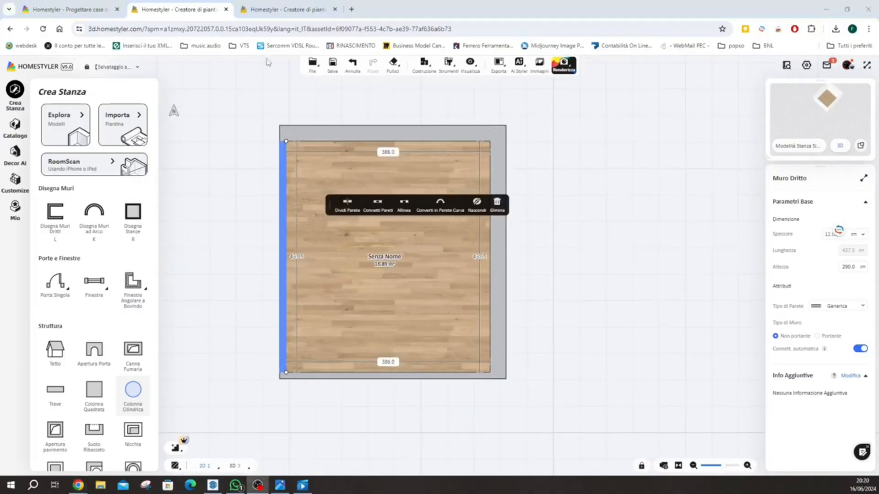
# - In the other, empty project, import the floor plan image PIANTA QUOTE.JPG and choose to trace it manually
pyautogui.click(293, 11)
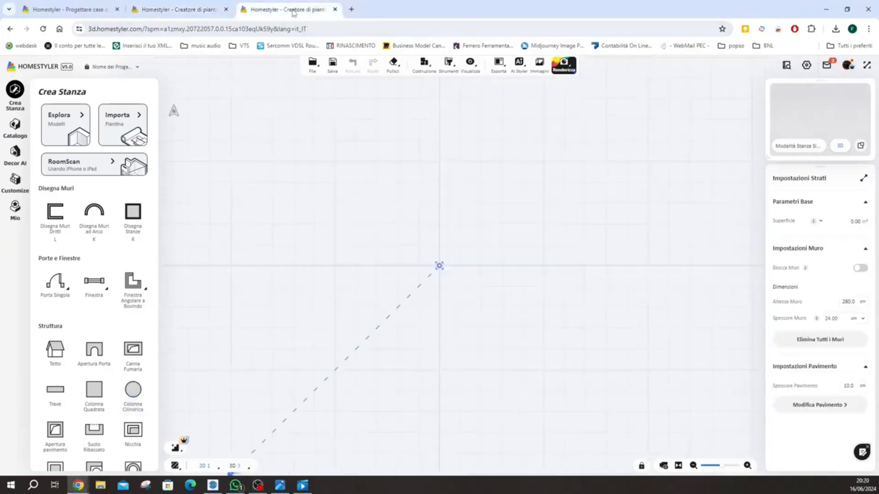
pyautogui.click(124, 120)
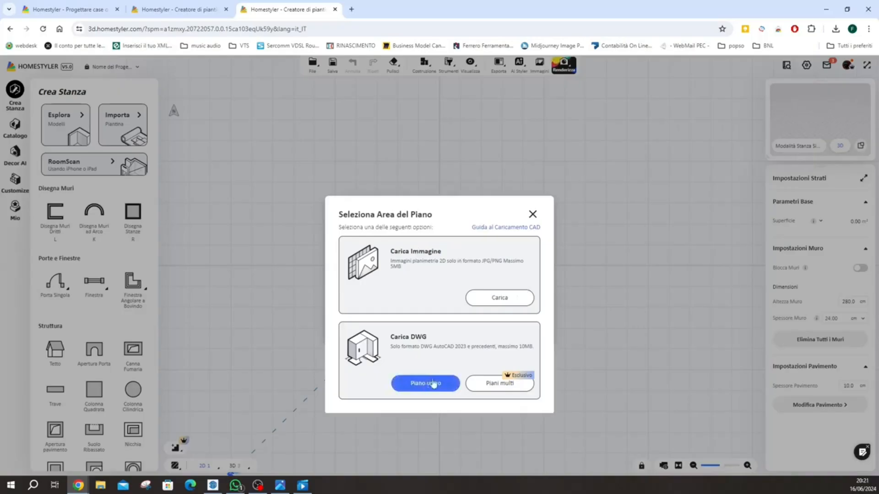
pyautogui.click(499, 298)
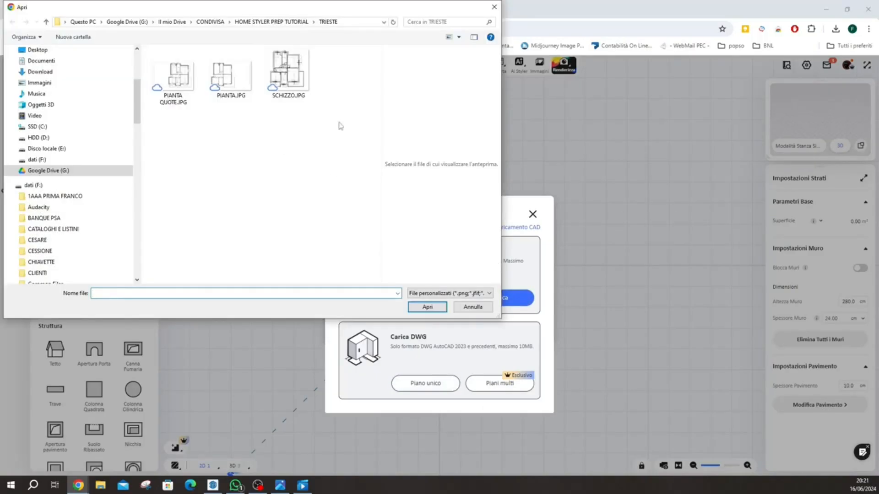
pyautogui.click(474, 307)
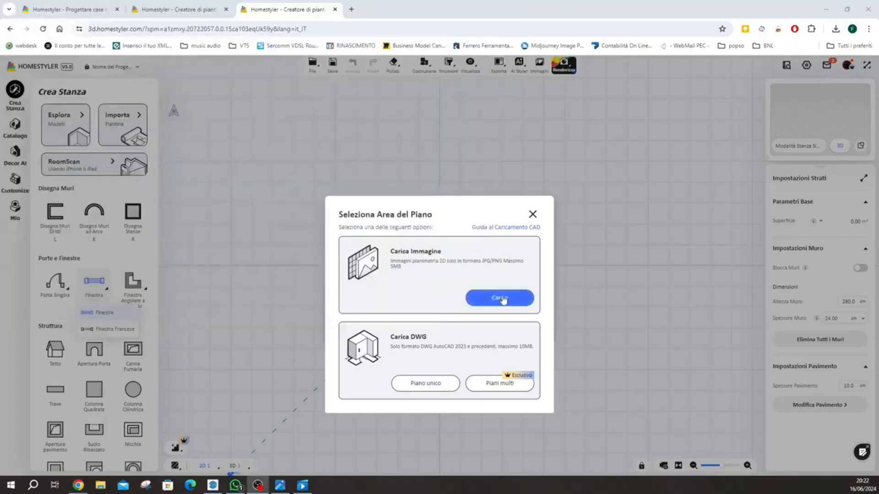
pyautogui.click(500, 298)
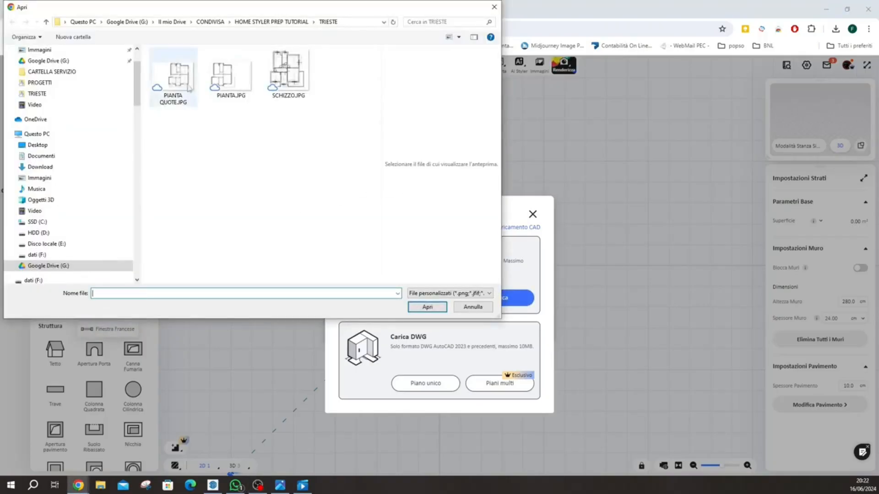
pyautogui.click(186, 86)
pyautogui.click(427, 307)
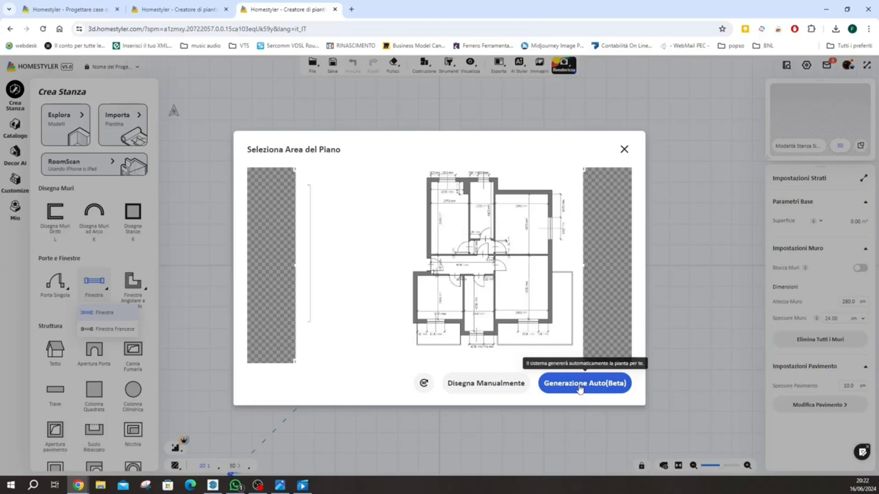
pyautogui.click(486, 384)
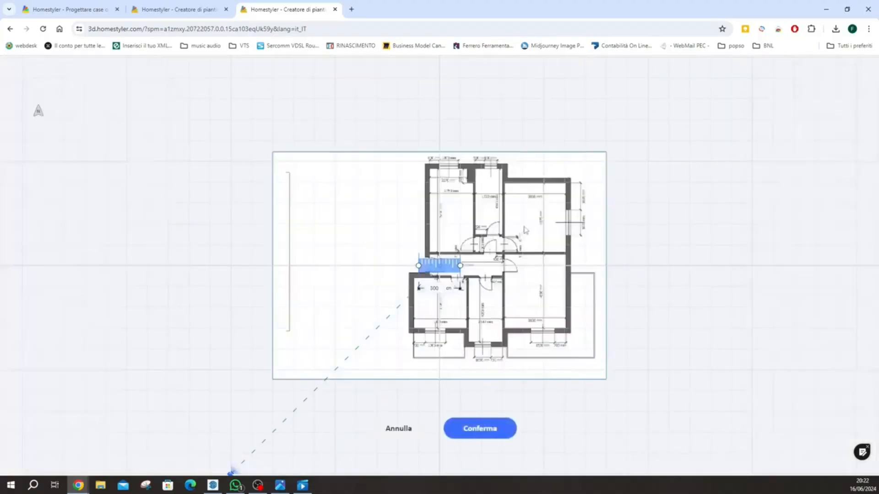
# - Move the scale ruler onto the 3860 mm width dimension of the upper-right room in the imported plan
pyautogui.scroll(2, 520, 234)
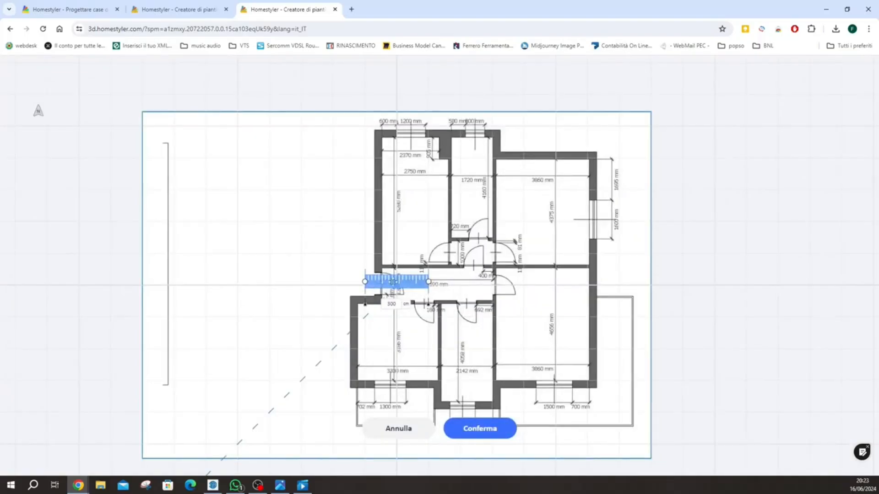
pyautogui.moveTo(388, 280); pyautogui.dragTo(537, 179)
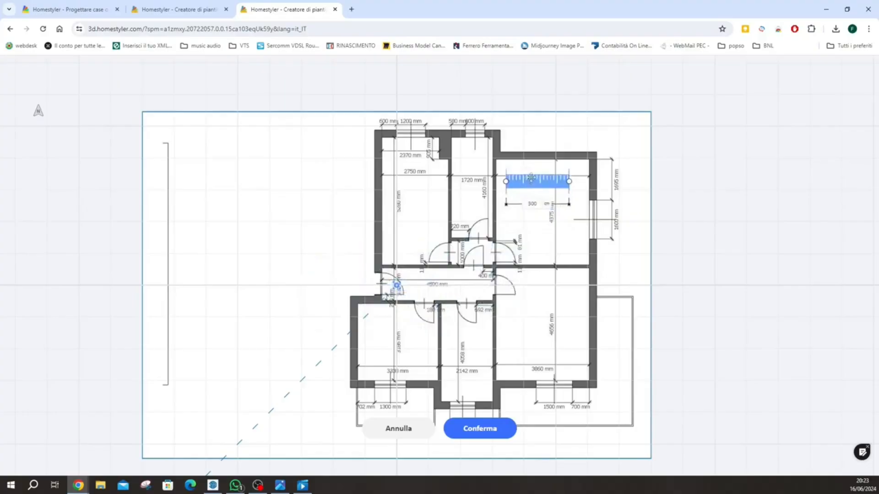
pyautogui.scroll(3, 536, 178)
pyautogui.scroll(-5, 536, 179)
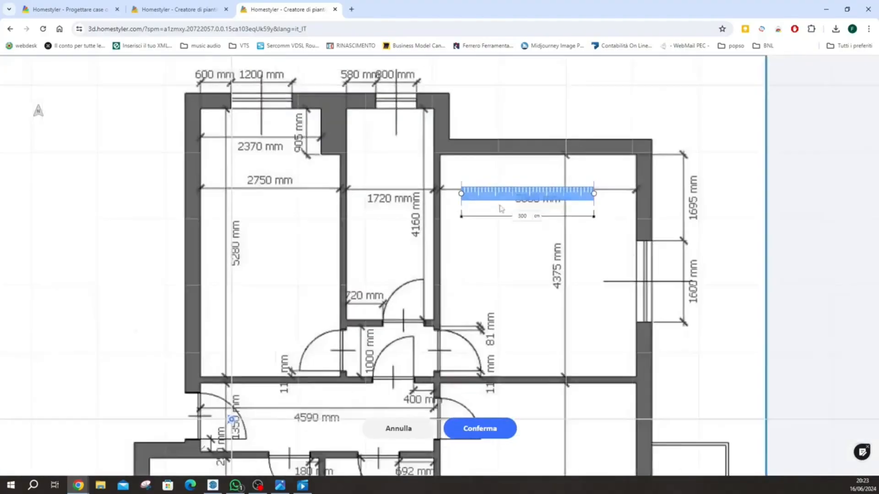
pyautogui.scroll(-3, 521, 284)
pyautogui.scroll(5, 530, 251)
pyautogui.scroll(2, 526, 239)
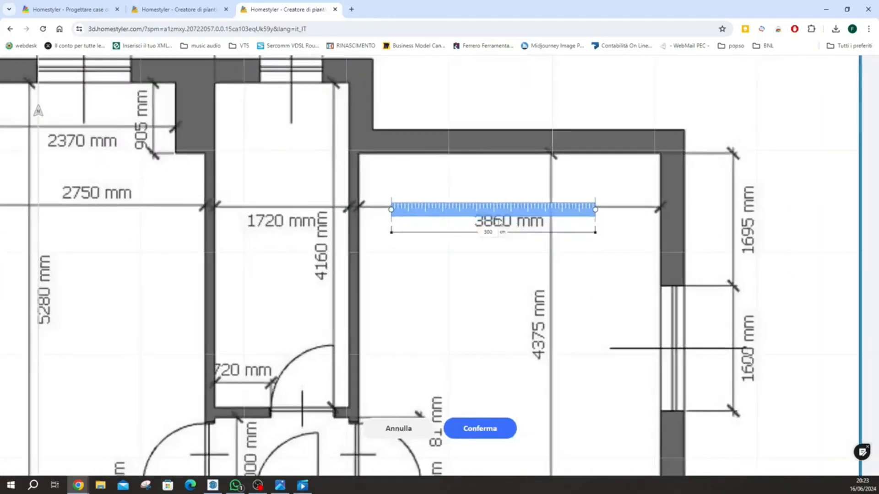
# - Align both ends of the scale ruler with the inner faces of the upper-right room's side walls
pyautogui.moveTo(395, 209); pyautogui.dragTo(333, 140)
pyautogui.scroll(3, 393, 167)
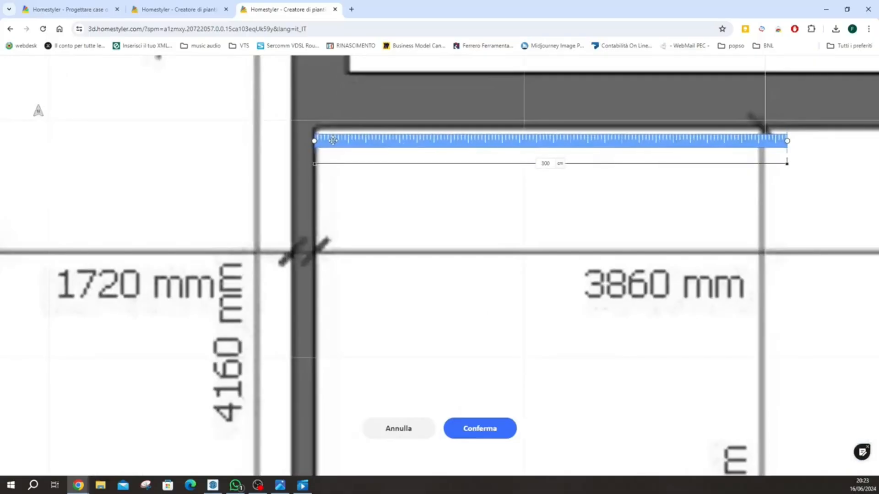
pyautogui.scroll(-3, 333, 142)
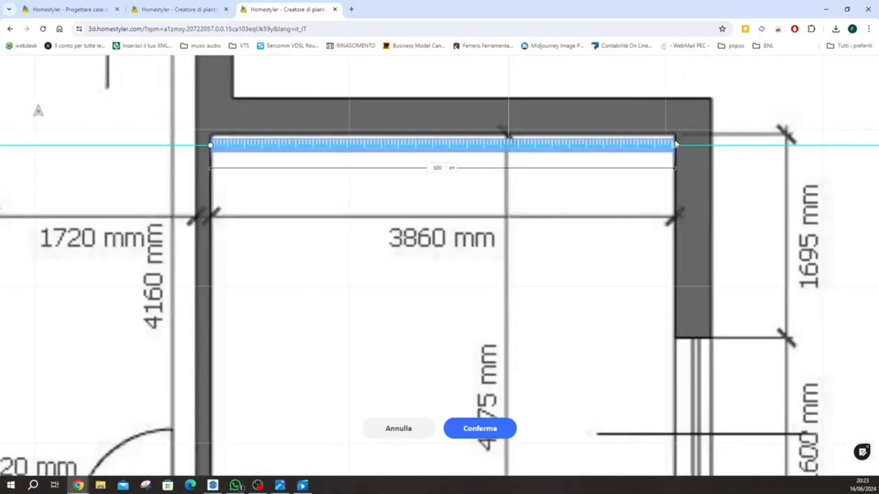
pyautogui.scroll(5, 676, 145)
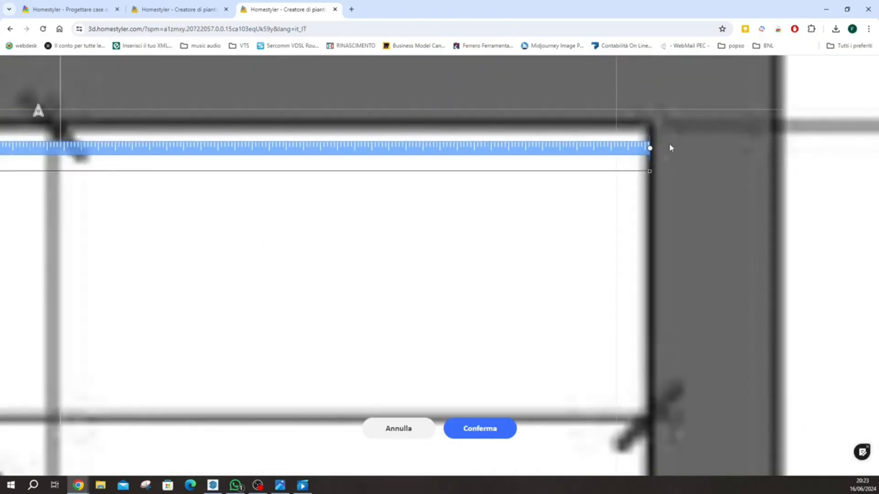
pyautogui.scroll(-3, 650, 148)
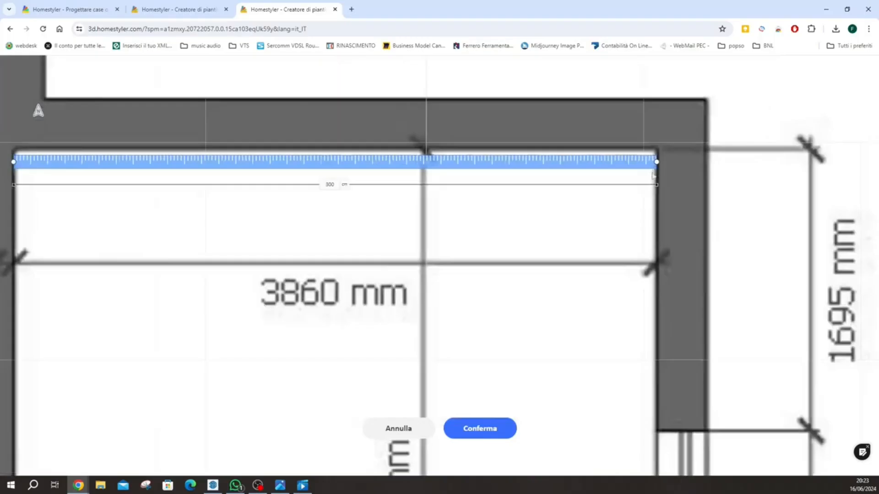
pyautogui.scroll(-3, 654, 172)
pyautogui.scroll(3, 242, 182)
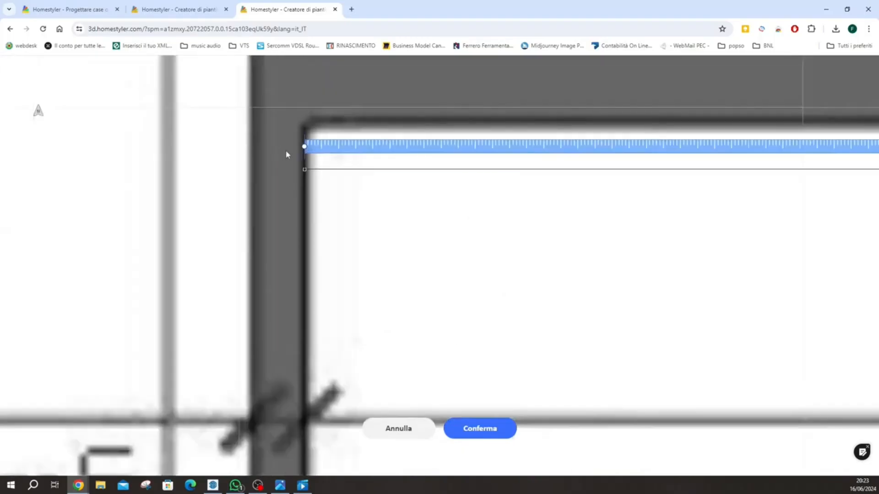
pyautogui.scroll(-4, 287, 154)
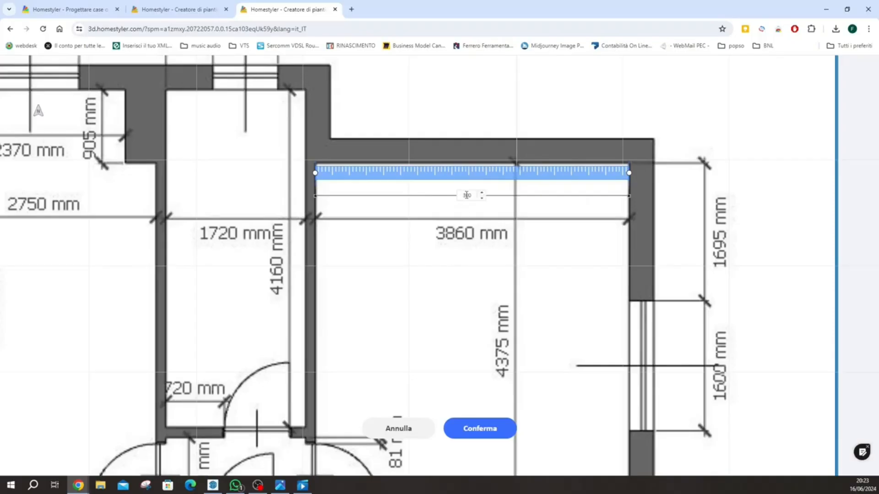
# - Set the scale ruler's length to 386 cm and confirm the plan's scale
pyautogui.doubleClick(467, 196)
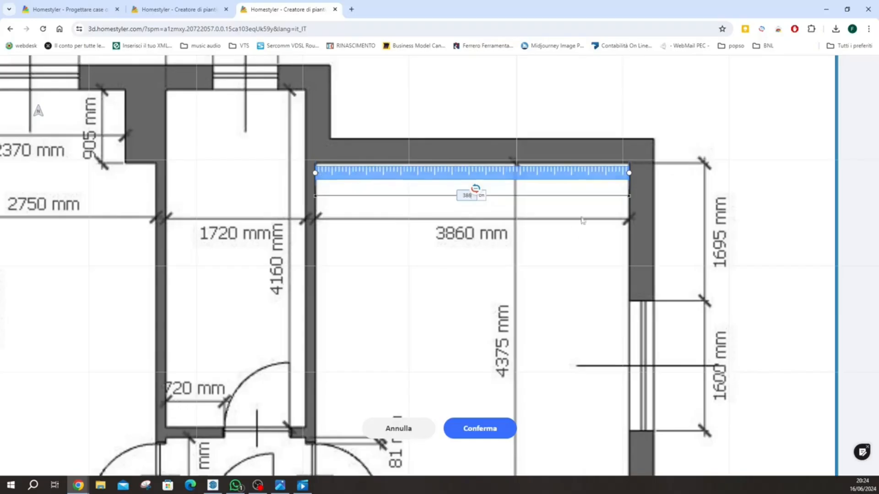
pyautogui.scroll(2, 439, 275)
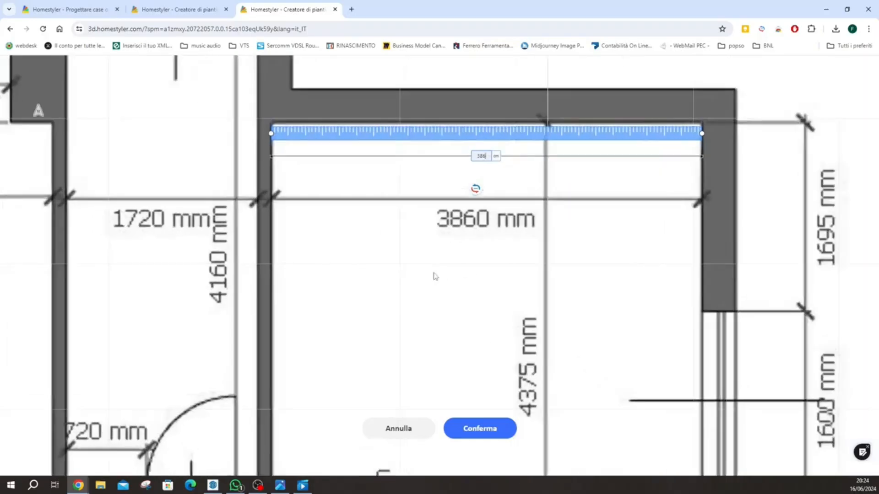
pyautogui.click(473, 429)
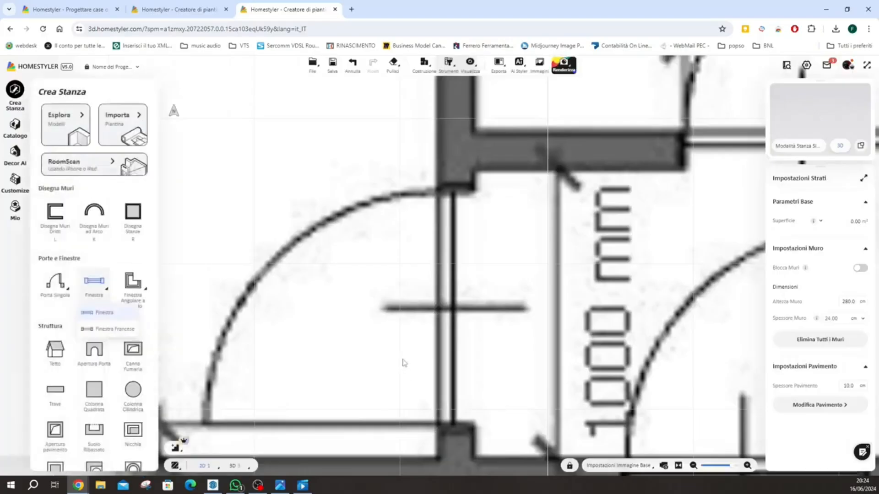
# - Bring the scaled floor plan back into view and examine its room layout and dimensions
pyautogui.scroll(-5, 389, 361)
pyautogui.scroll(-3, 389, 363)
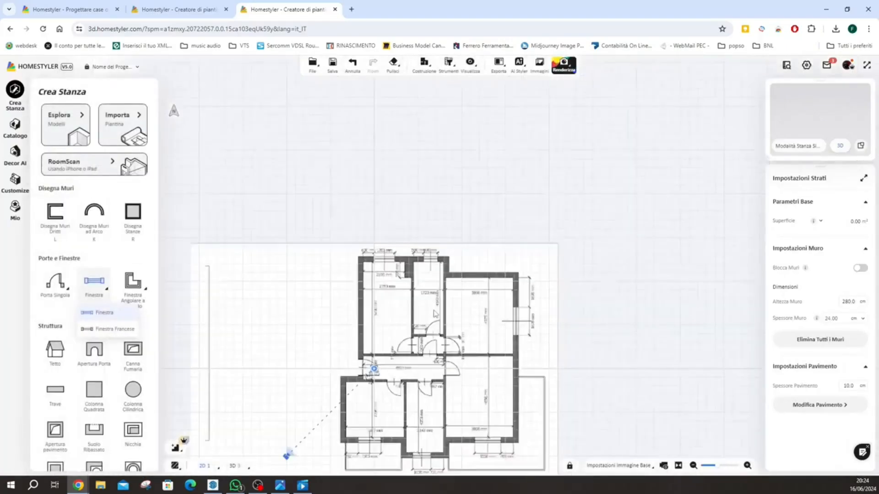
pyautogui.scroll(3, 412, 375)
pyautogui.scroll(-2, 425, 388)
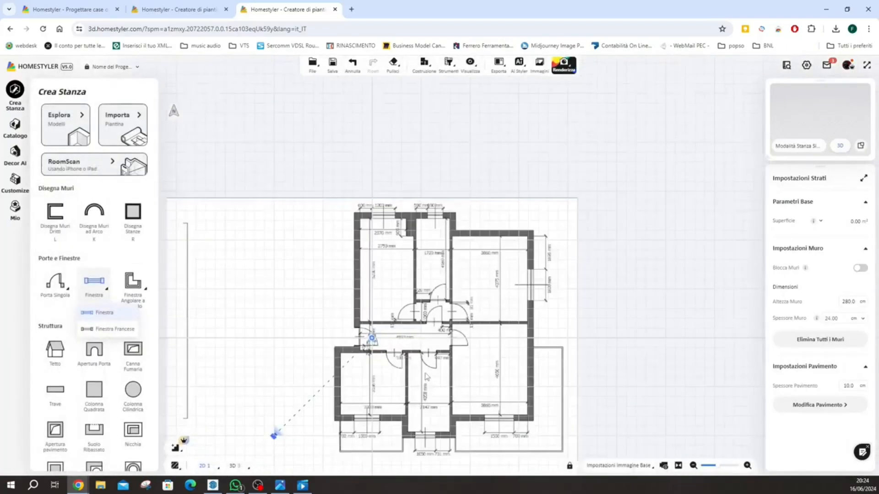
pyautogui.scroll(-2, 453, 319)
pyautogui.scroll(2, 453, 319)
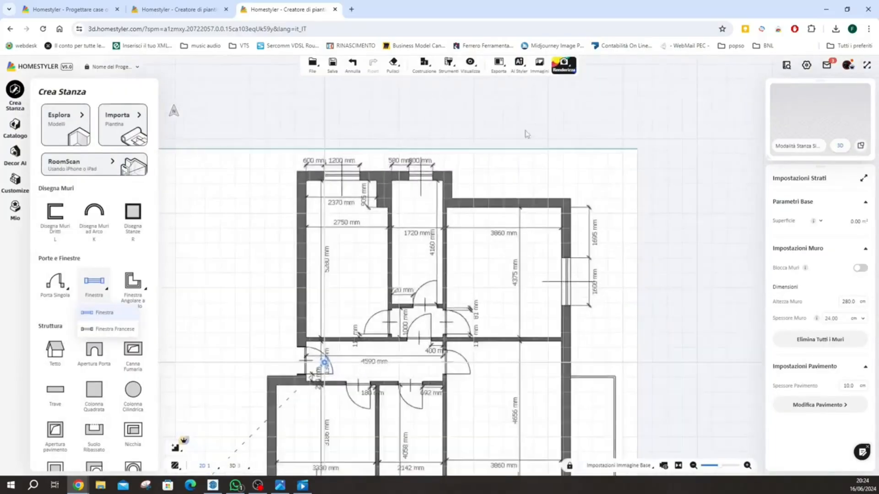
pyautogui.scroll(3, 478, 245)
pyautogui.scroll(-2, 476, 245)
# - Set the default wall height to 290 cm and the wall thickness to 30 cm
pyautogui.click(54, 219)
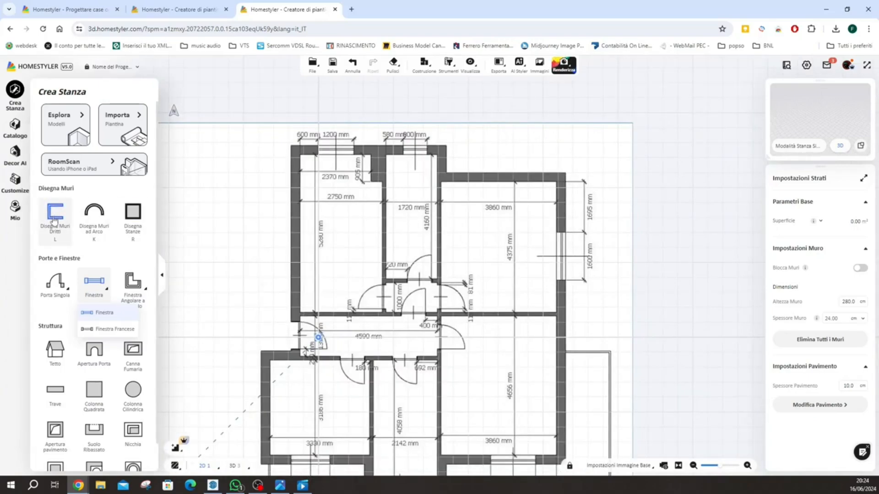
pyautogui.click(844, 301)
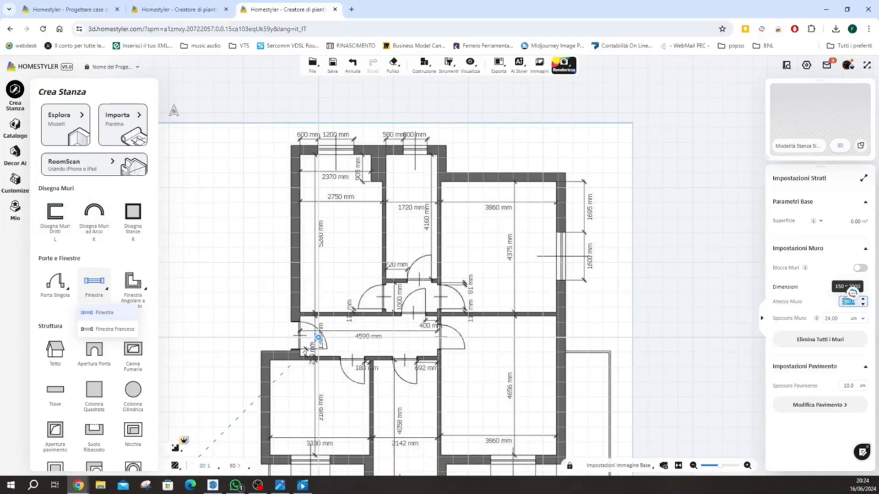
pyautogui.write('390')
pyautogui.press('Return')
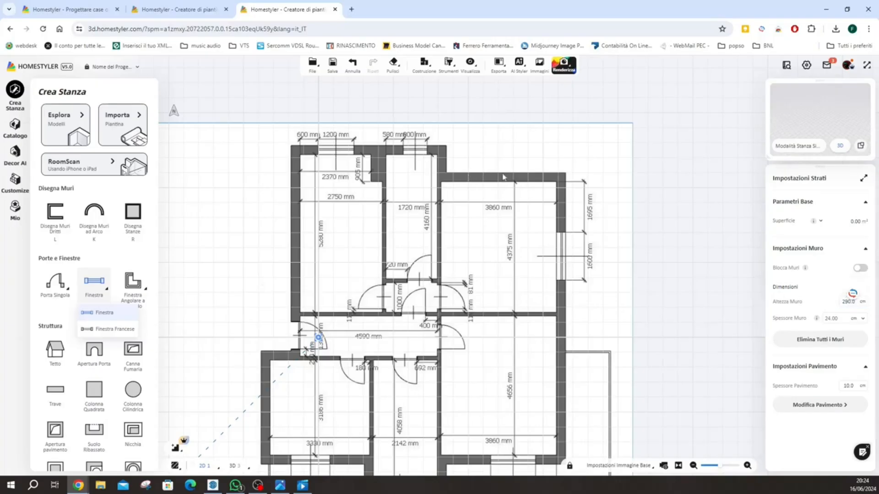
pyautogui.click(832, 318)
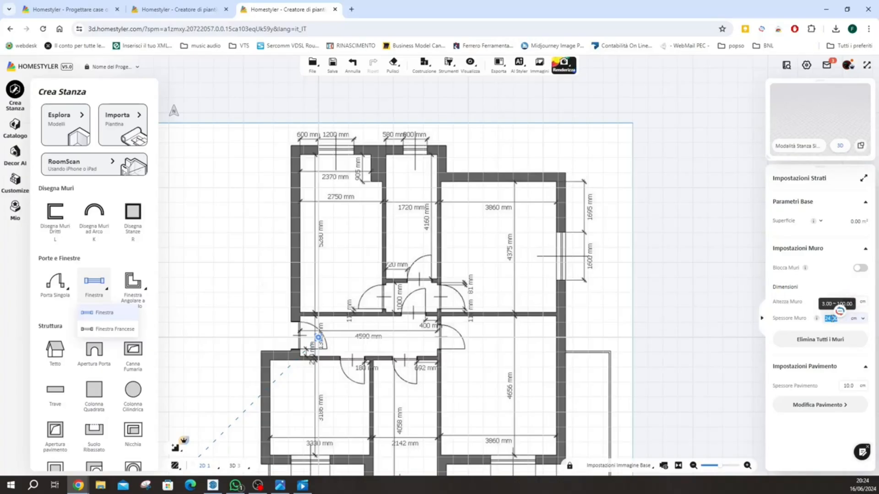
pyautogui.write('30')
pyautogui.press('Return')
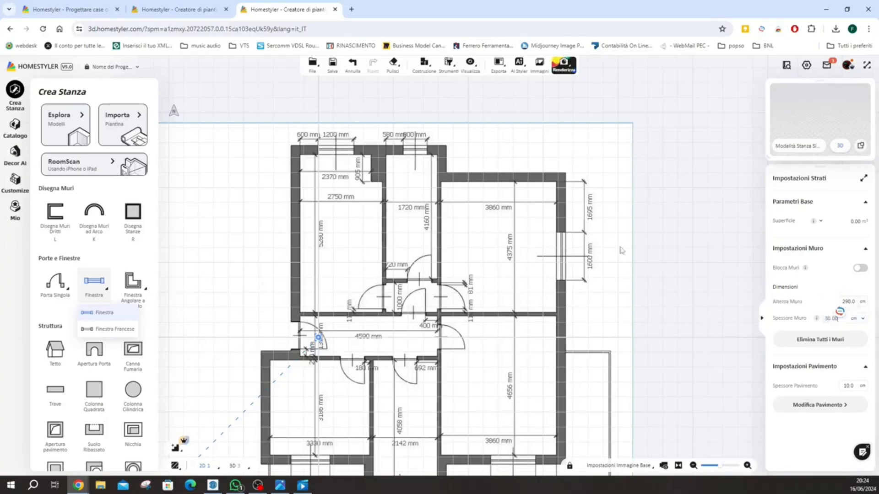
# - Draw a 386 cm straight wall along the upper-right room's top inner edge, with its thickness flipped to the outside
pyautogui.click(60, 222)
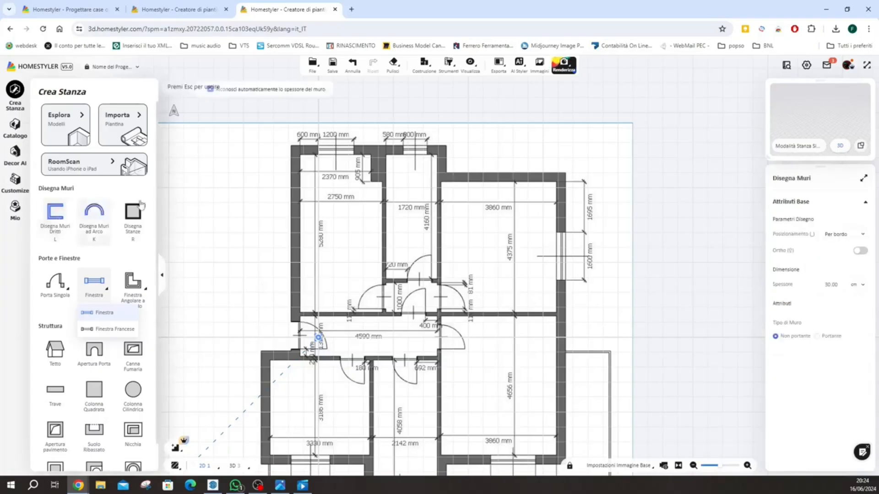
pyautogui.scroll(2, 419, 181)
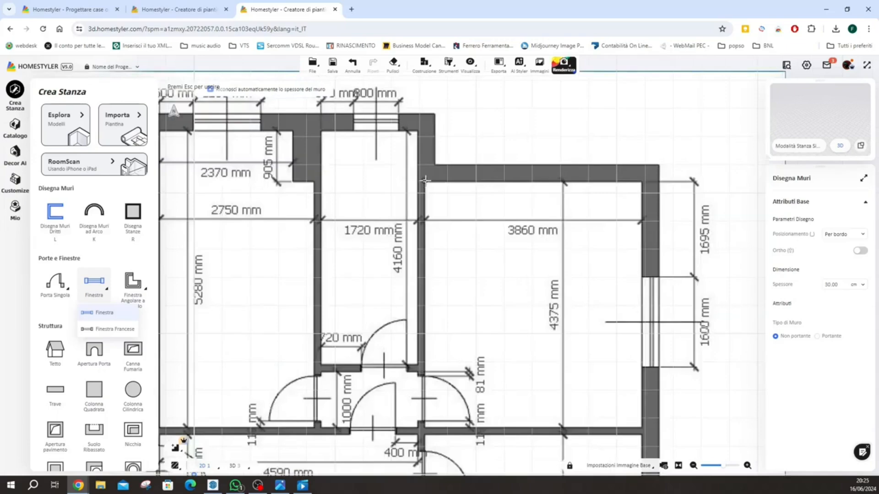
pyautogui.click(424, 180)
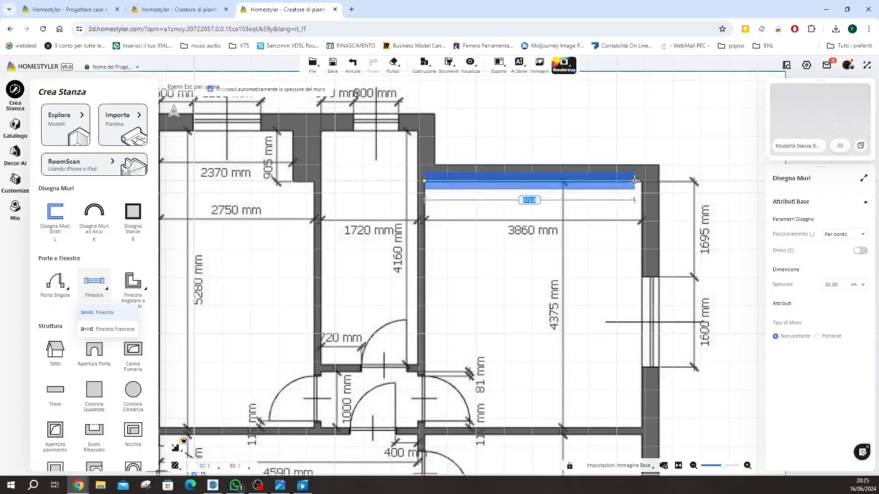
pyautogui.press('Tab')
pyautogui.press('Tab')
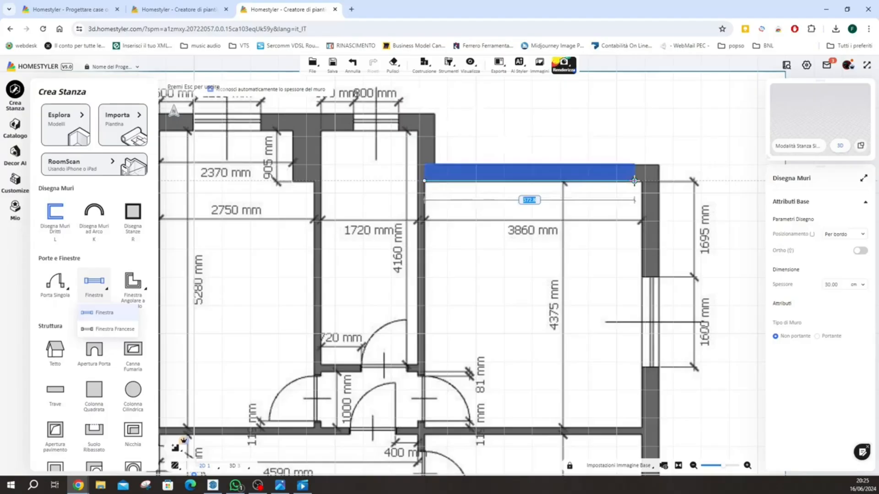
pyautogui.scroll(3, 635, 180)
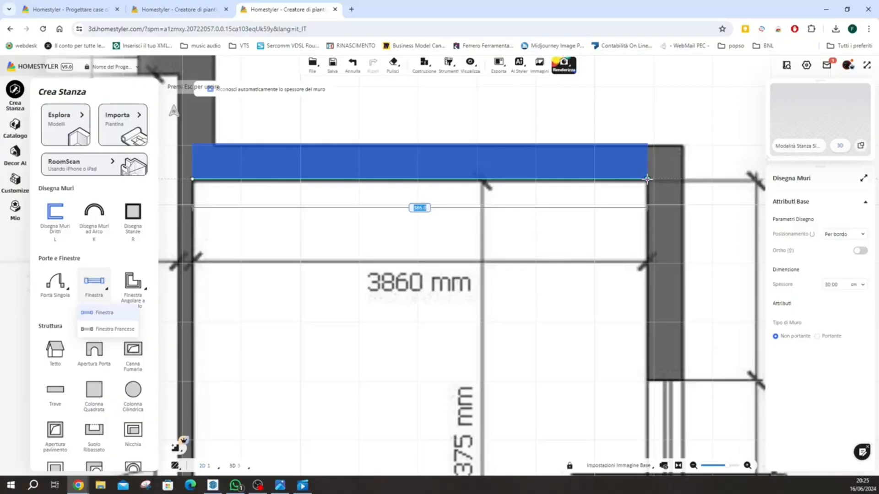
pyautogui.click(647, 178)
# - Continue with the right outer wall, from the upper-right room's corner down to the lower-right room's bottom inner corner
pyautogui.scroll(-3, 643, 228)
pyautogui.scroll(-5, 642, 270)
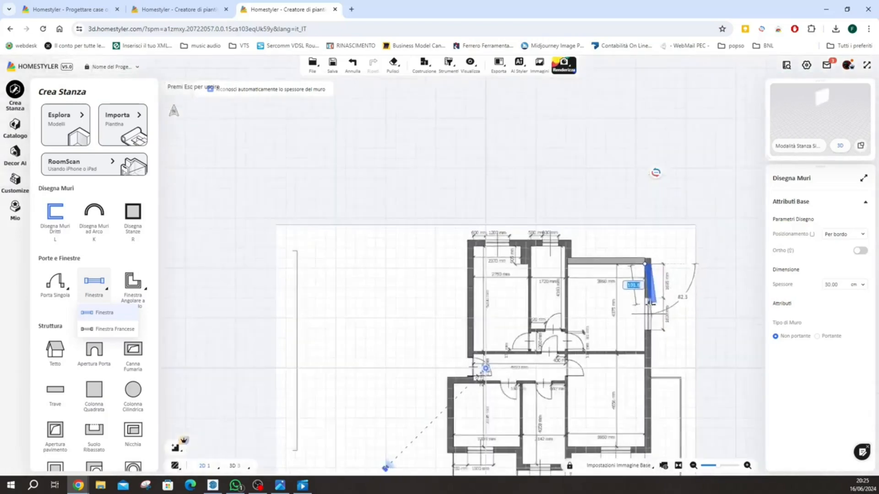
pyautogui.scroll(8, 660, 406)
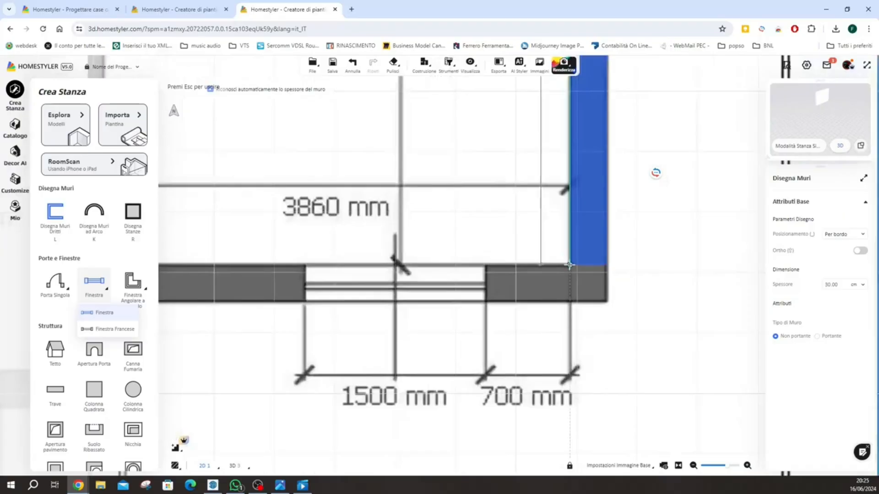
pyautogui.click(569, 265)
# - Draw the lower-right room's 386 cm bottom wall to its left inner corner and end the wall chain
pyautogui.scroll(-3, 506, 270)
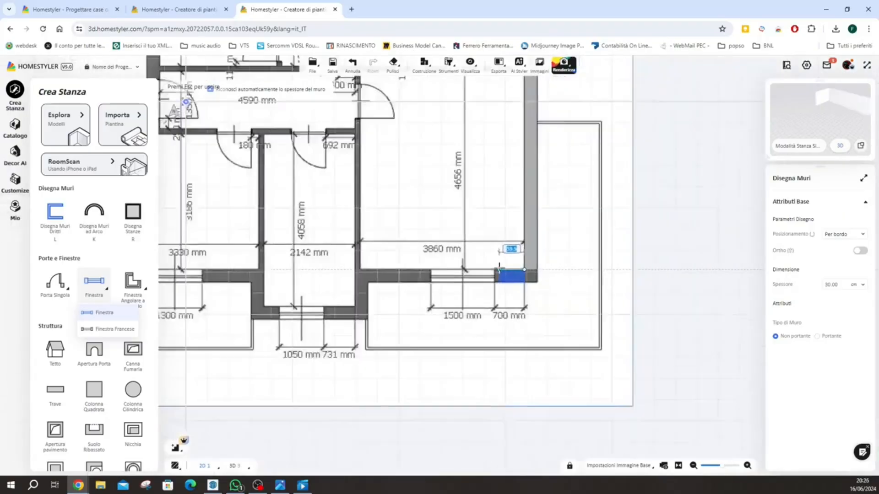
pyautogui.scroll(5, 384, 270)
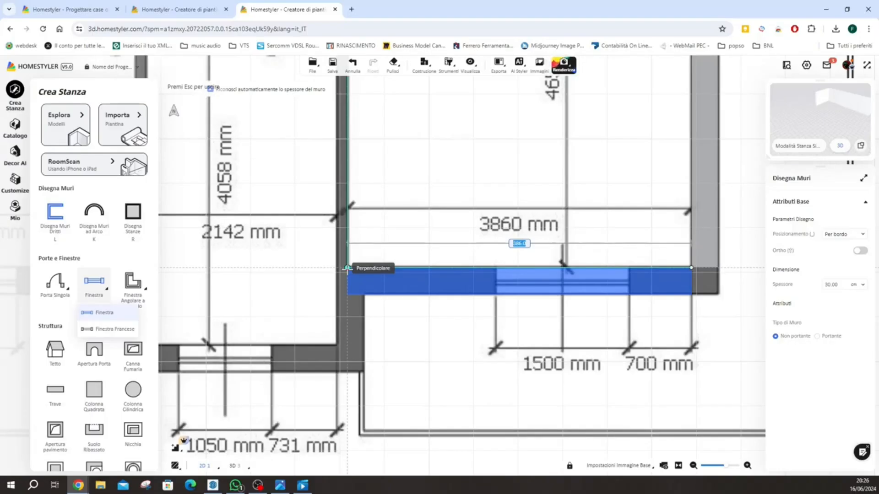
pyautogui.click(346, 268)
pyautogui.press('Escape')
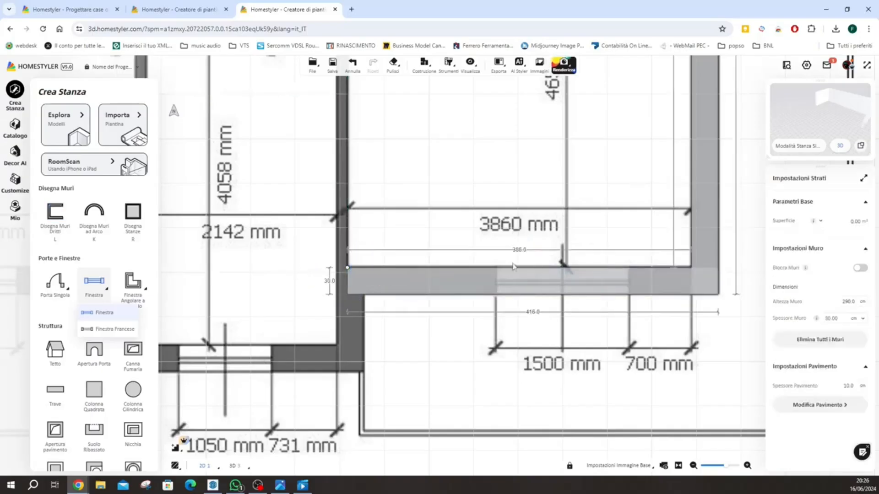
# - Enable Ortho for straight walls and try starting a wall downward from the left end of the lower-right room's bottom wall
pyautogui.press('l')
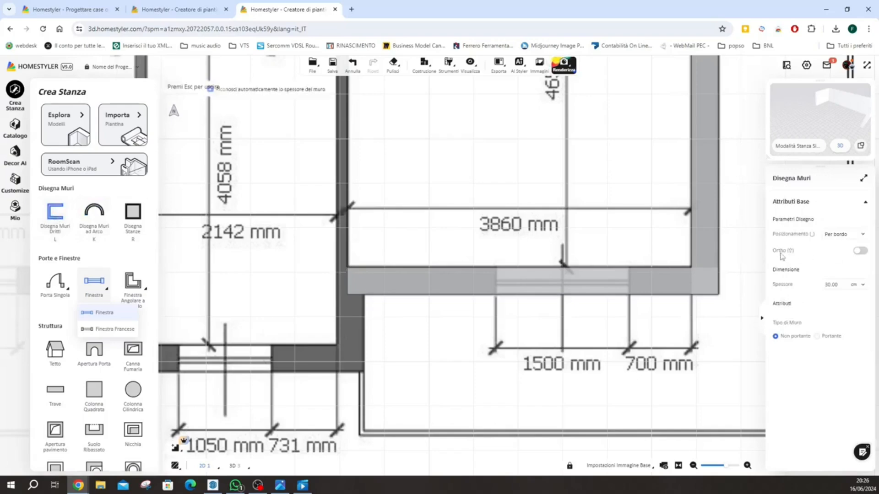
pyautogui.click(860, 253)
pyautogui.scroll(-5, 366, 287)
pyautogui.scroll(3, 358, 293)
pyautogui.click(358, 293)
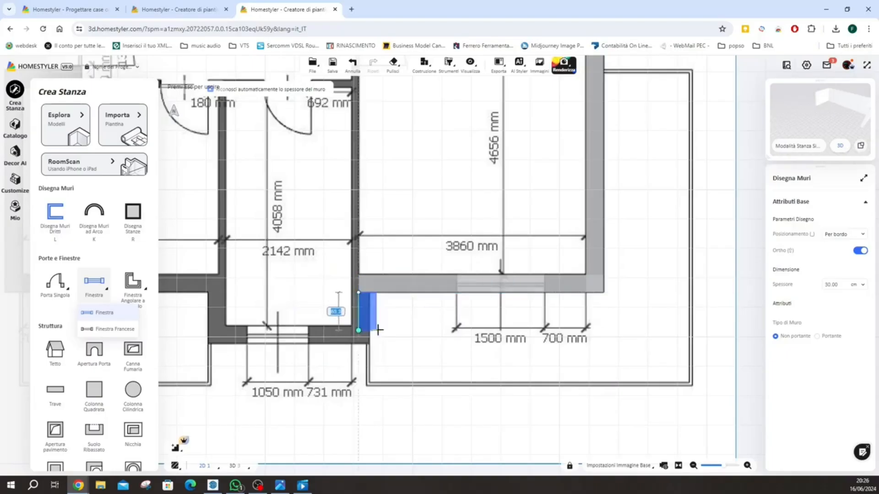
pyautogui.scroll(2, 377, 330)
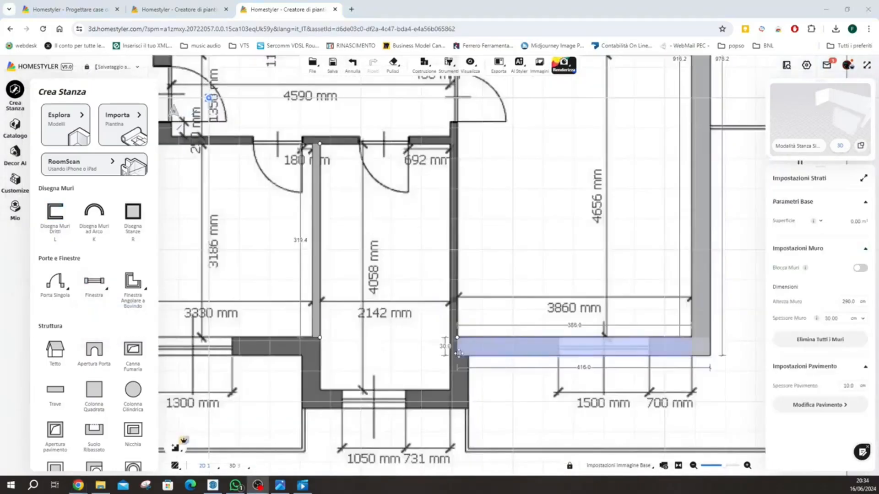
# - Trace the 30 cm thick outer wall around the projecting bottom of the 2142 mm wide room with straight walls
pyautogui.press('l')
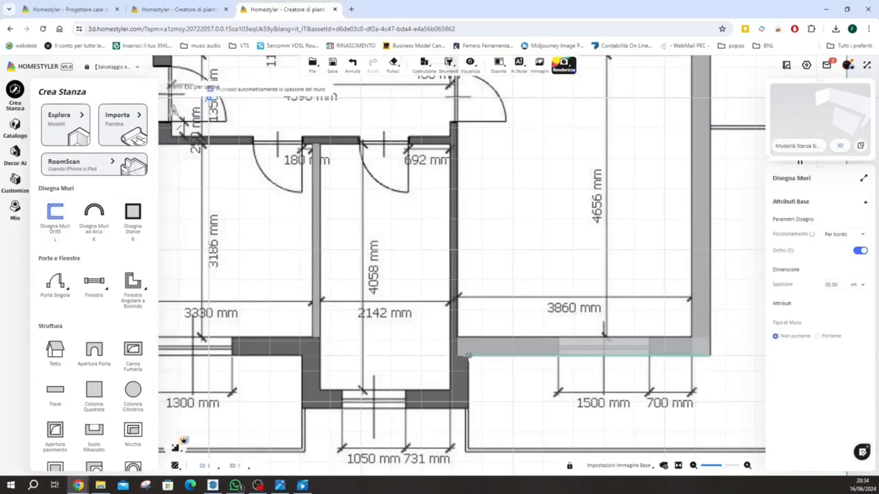
pyautogui.scroll(3, 467, 357)
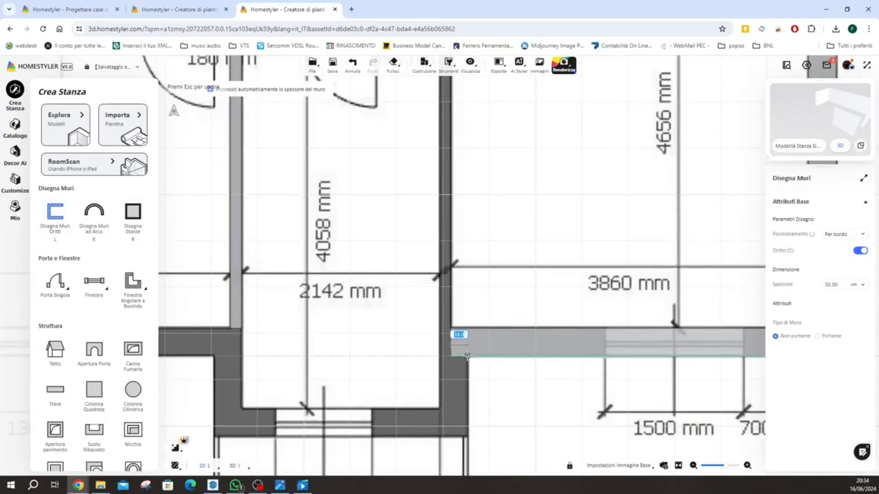
pyautogui.click(467, 356)
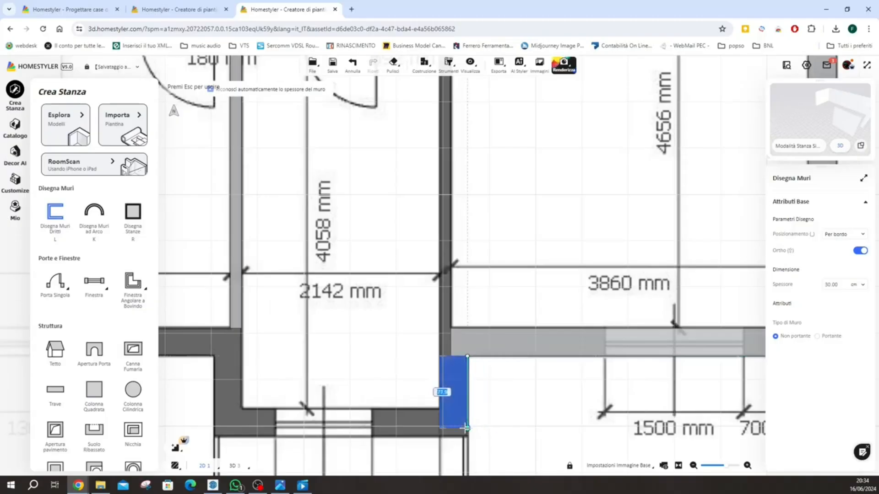
pyautogui.click(466, 435)
pyautogui.scroll(-5, 467, 436)
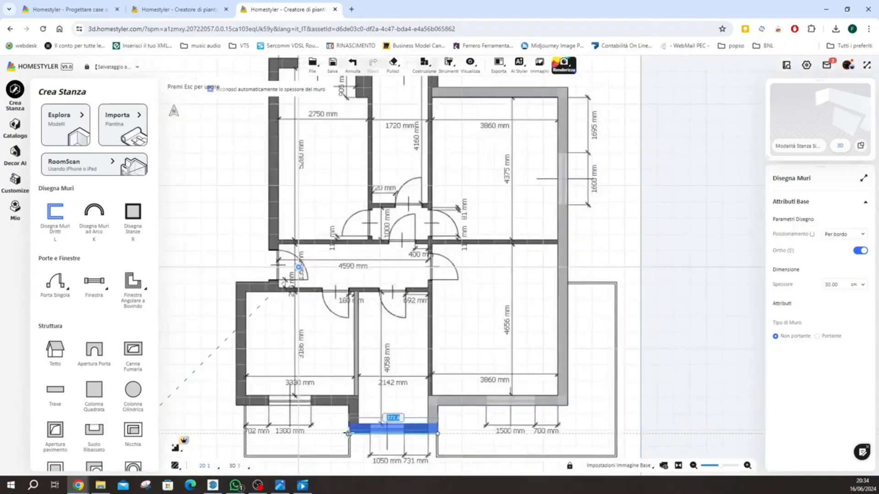
pyautogui.click(348, 405)
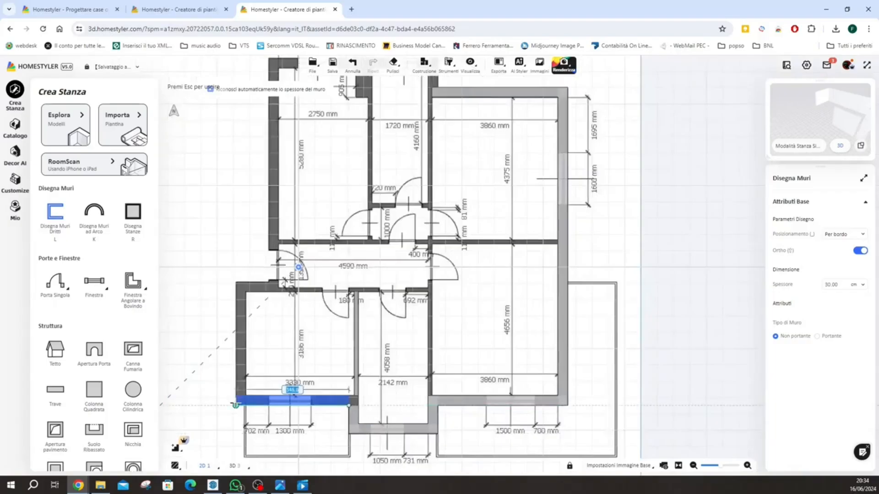
# - Continue the outer wall along the lower-left room's bottom edge and up its left side to the upper outer corner
pyautogui.click(235, 405)
pyautogui.scroll(3, 236, 405)
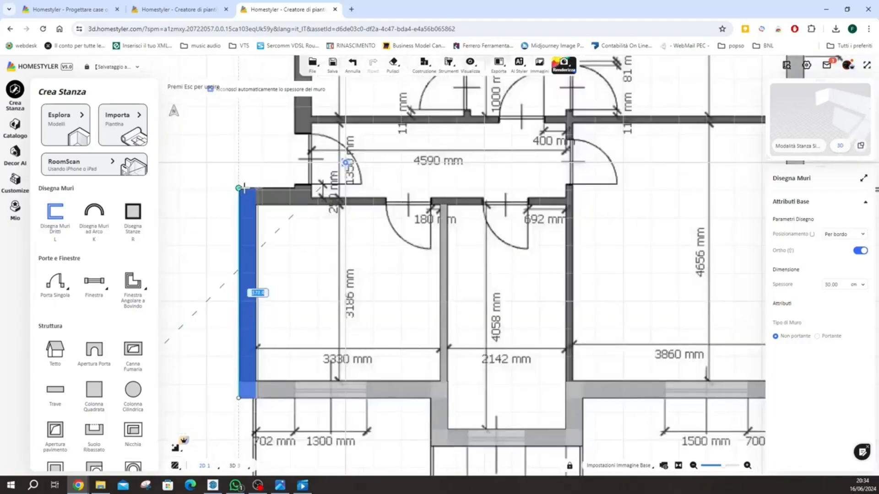
pyautogui.click(241, 189)
# - Continue the outer wall up the left facade, across the top, and down to the upper-right room's top wall, closing the perimeter
pyautogui.scroll(-3, 300, 177)
pyautogui.scroll(4, 298, 177)
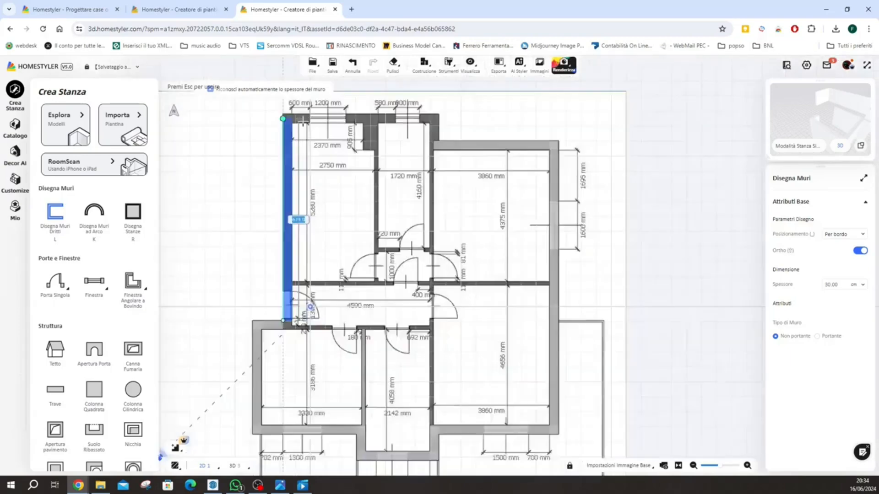
pyautogui.click(278, 110)
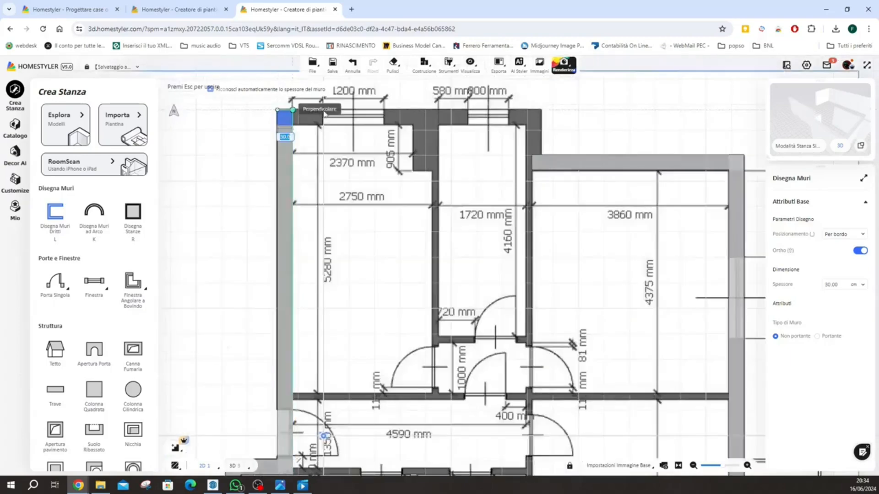
pyautogui.click(540, 110)
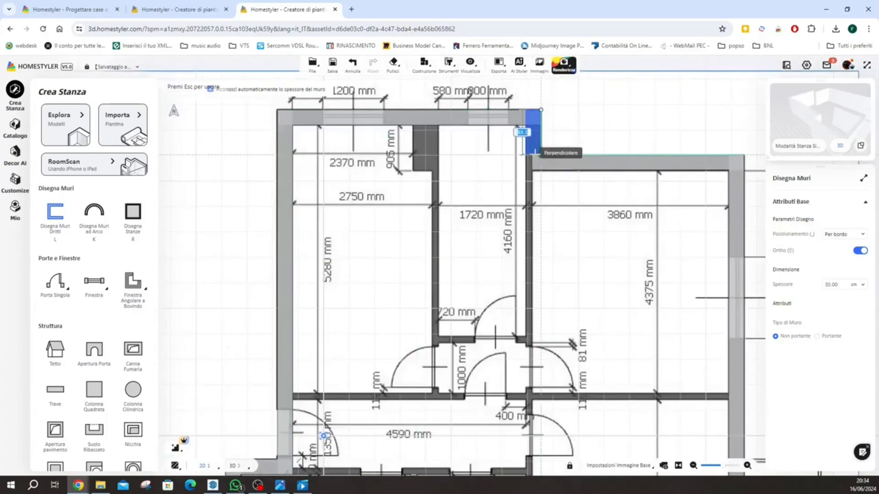
pyautogui.click(540, 154)
pyautogui.scroll(-5, 540, 155)
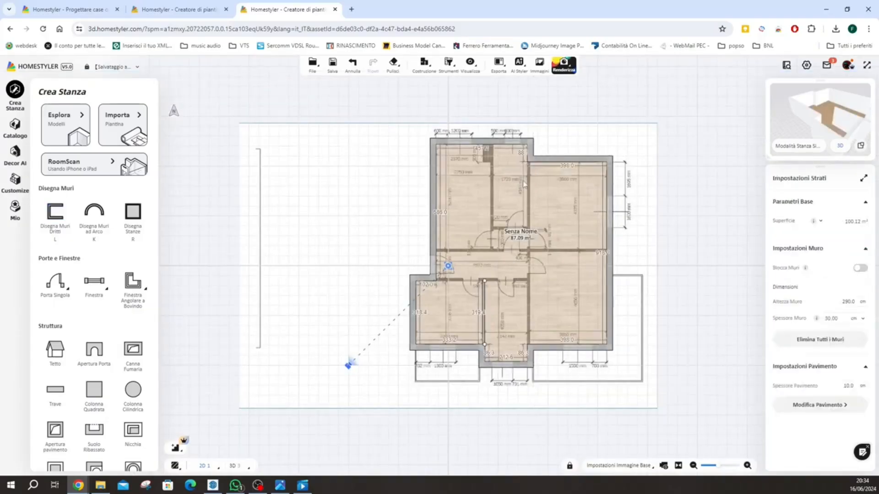
# - Draw a 12 cm thick partition from the upper-right room's top-left inner corner down to the bottom outer wall
pyautogui.click(52, 222)
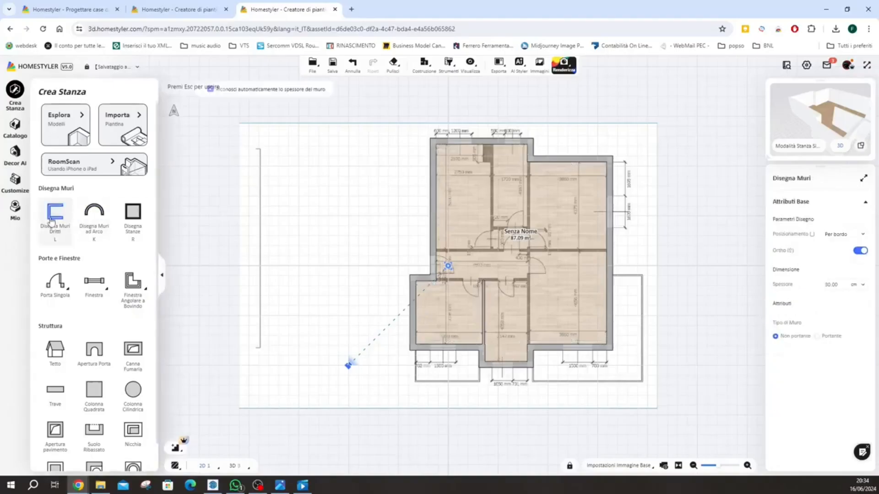
pyautogui.click(830, 286)
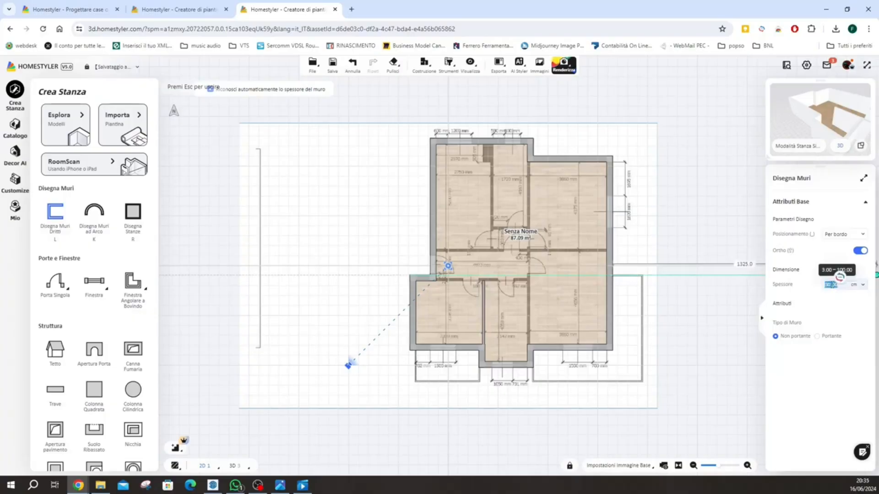
pyautogui.write('12')
pyautogui.scroll(3, 630, 257)
pyautogui.scroll(2, 489, 132)
pyautogui.click(490, 131)
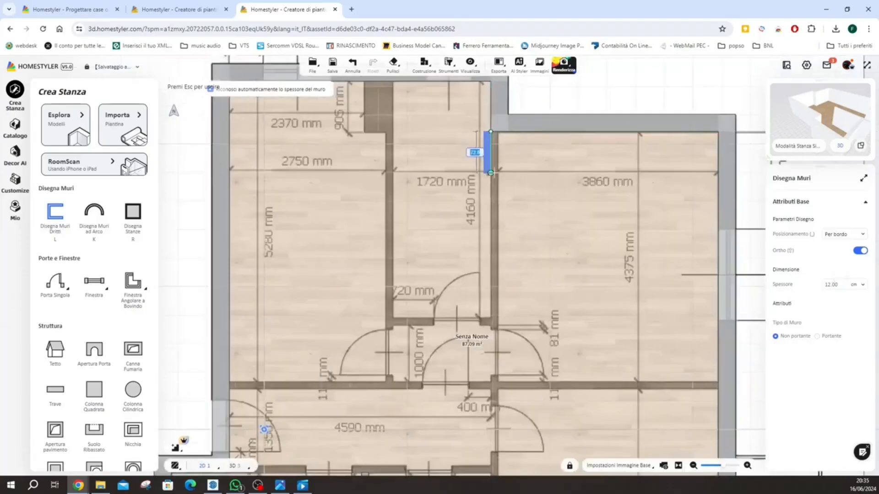
pyautogui.scroll(-5, 491, 197)
pyautogui.click(489, 306)
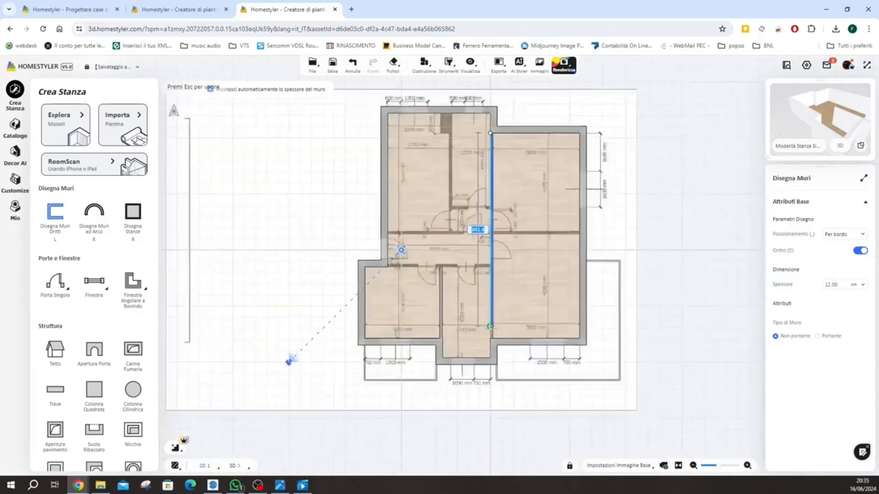
pyautogui.scroll(5, 489, 307)
pyautogui.press('Escape')
pyautogui.scroll(-3, 487, 347)
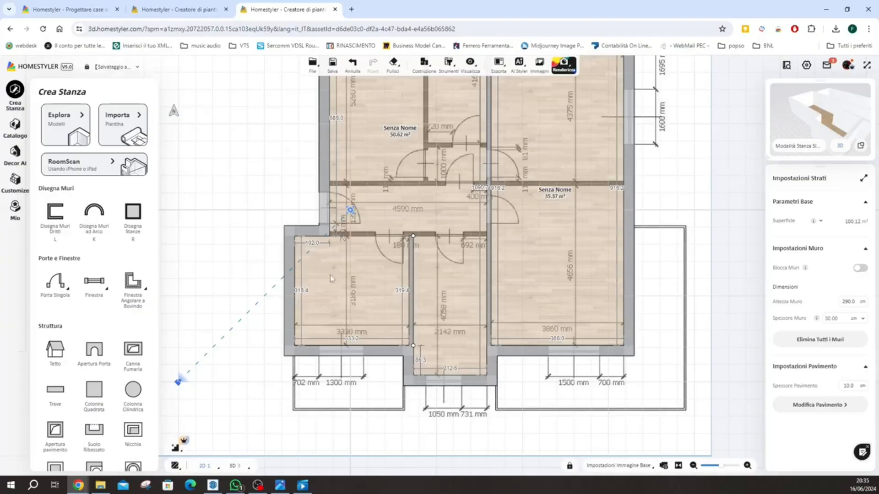
# - Draw a 12 cm partition along the hallway's lower side, from the left outer wall to the long vertical partition
pyautogui.scroll(4, 435, 266)
pyautogui.press('l')
pyautogui.click(248, 218)
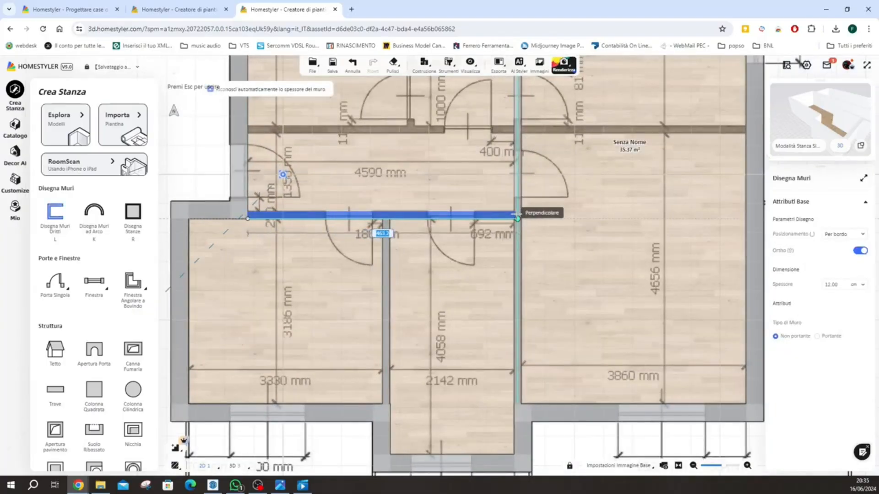
pyautogui.click(514, 214)
pyautogui.press('Escape')
# - Draw a 12 cm partition along the hallway's upper side, from the left outer wall across to the right outer wall
pyautogui.scroll(-3, 467, 221)
pyautogui.scroll(5, 356, 179)
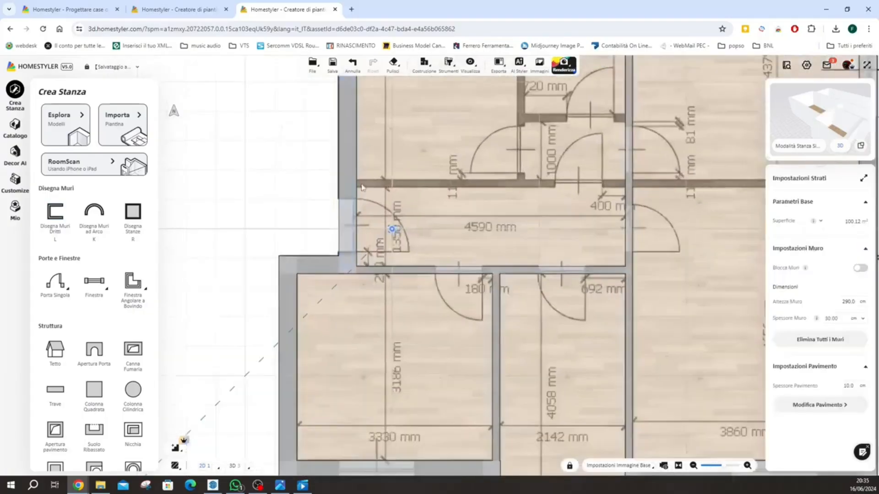
pyautogui.press('l')
pyautogui.click(354, 186)
pyautogui.scroll(-4, 472, 182)
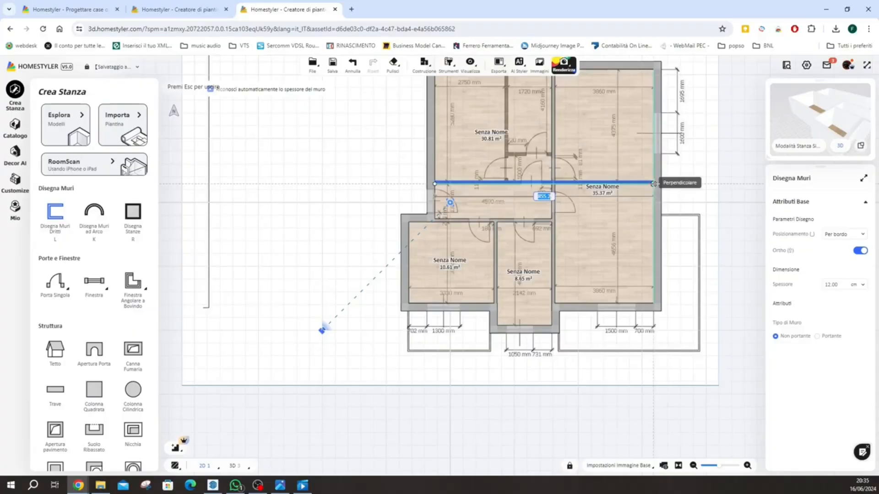
pyautogui.click(654, 183)
pyautogui.press('Escape')
# - Draw a 12 cm vertical partition between the 2750 mm and 1720 mm rooms, from the hallway wall to the top outer wall
pyautogui.scroll(5, 530, 232)
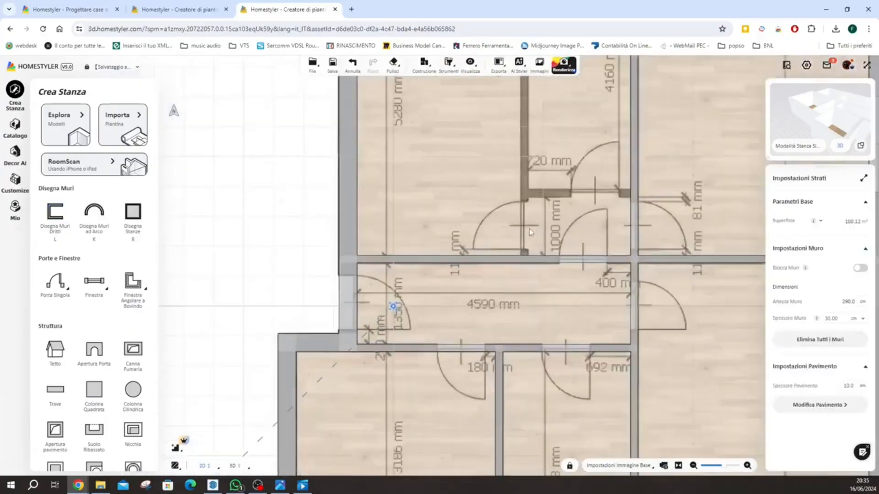
pyautogui.press('l')
pyautogui.click(522, 255)
pyautogui.scroll(-4, 524, 215)
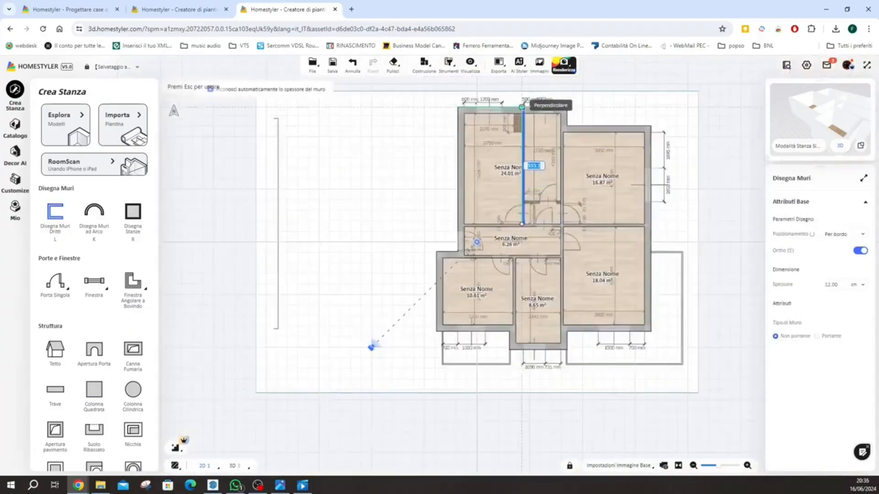
pyautogui.click(522, 110)
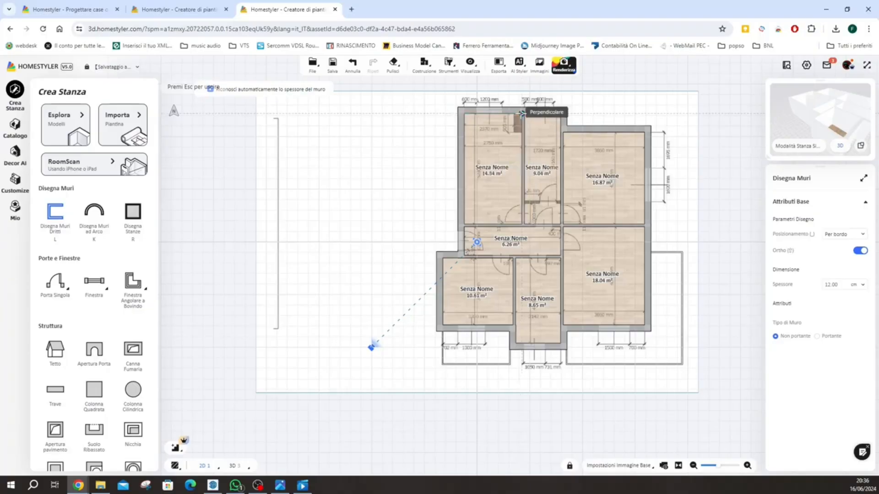
pyautogui.press('Escape')
# - Draw a 12 cm horizontal partition between the 1720 mm wide room and the small 1000 mm vestibule below it
pyautogui.scroll(5, 527, 206)
pyautogui.press('l')
pyautogui.click(522, 203)
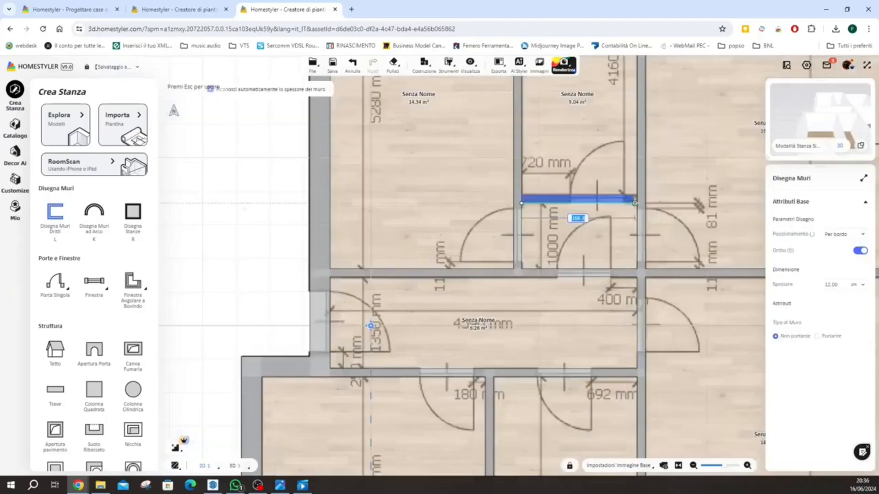
pyautogui.scroll(-5, 628, 203)
pyautogui.press('Escape')
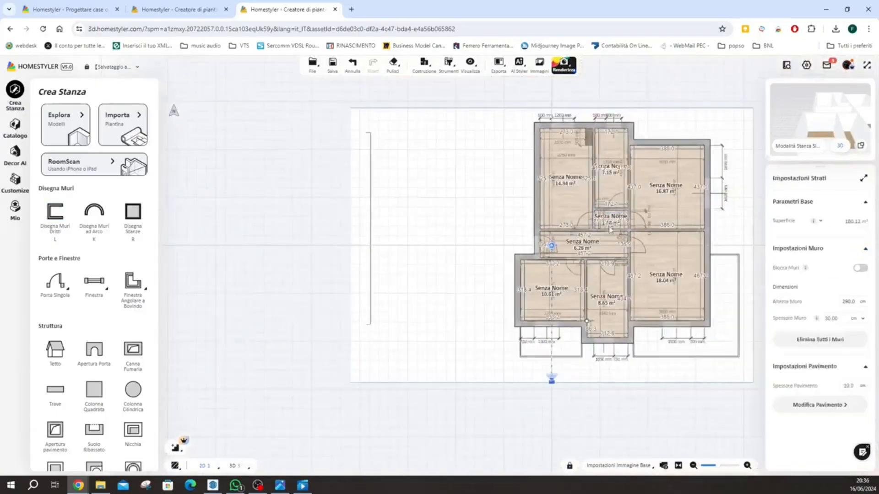
# - Place a square column in the upper-left room's top-right corner, over the dark block on the plan
pyautogui.scroll(5, 646, 236)
pyautogui.scroll(-5, 663, 206)
pyautogui.scroll(3, 691, 165)
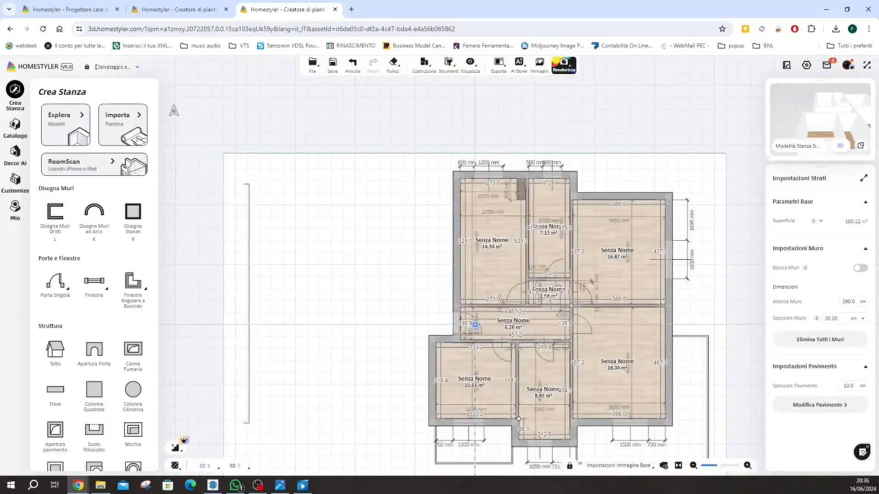
pyautogui.scroll(5, 529, 189)
pyautogui.scroll(-2, 529, 189)
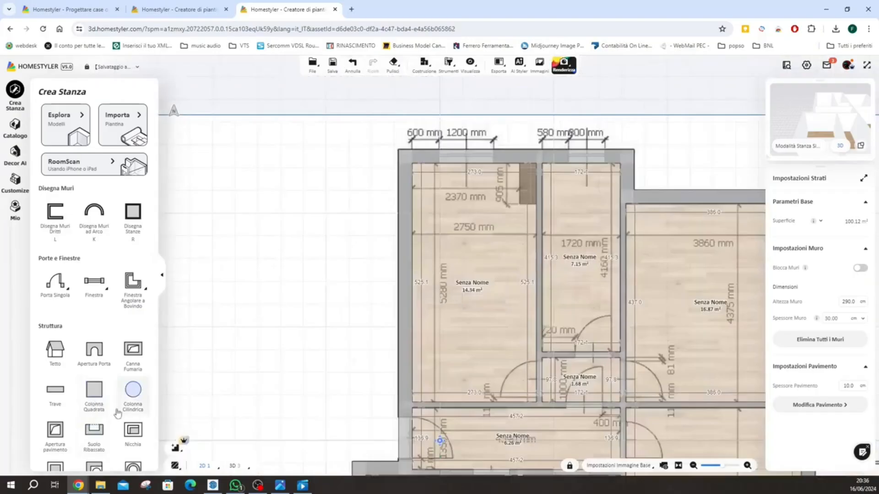
pyautogui.click(93, 396)
pyautogui.scroll(2, 495, 241)
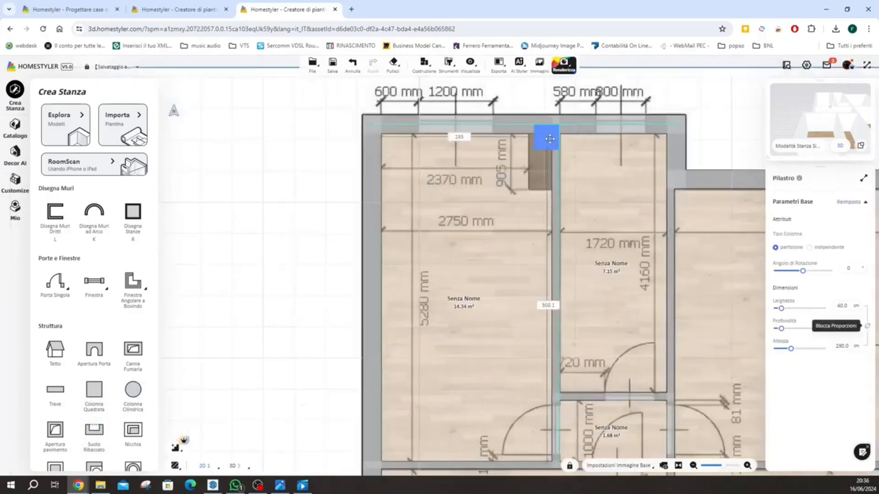
pyautogui.click(539, 145)
# - Stretch the column to about 90 cm deep and narrow it slightly to match the block on the plan
pyautogui.scroll(3, 539, 145)
pyautogui.moveTo(538, 176); pyautogui.dragTo(536, 247)
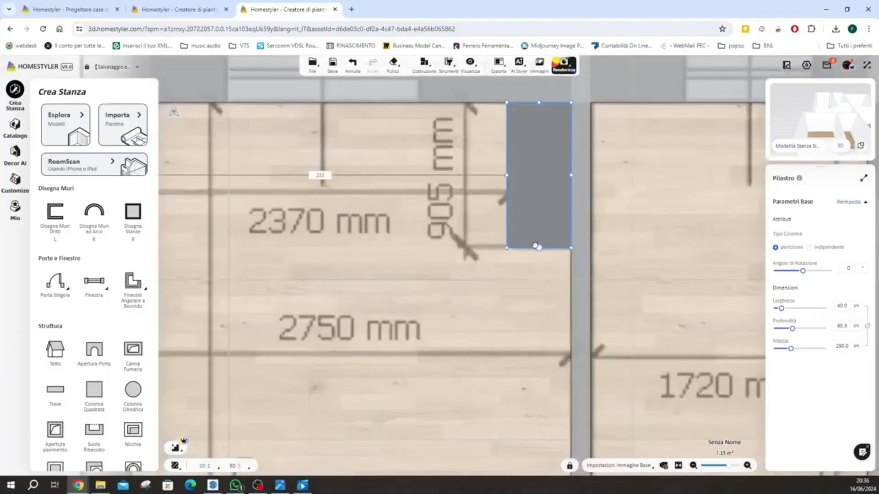
pyautogui.moveTo(506, 174); pyautogui.dragTo(511, 175)
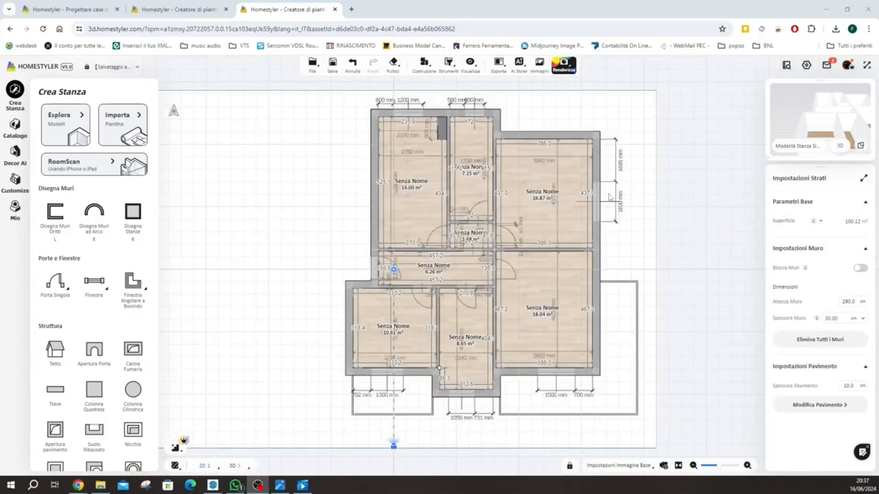
pyautogui.scroll(5, 574, 170)
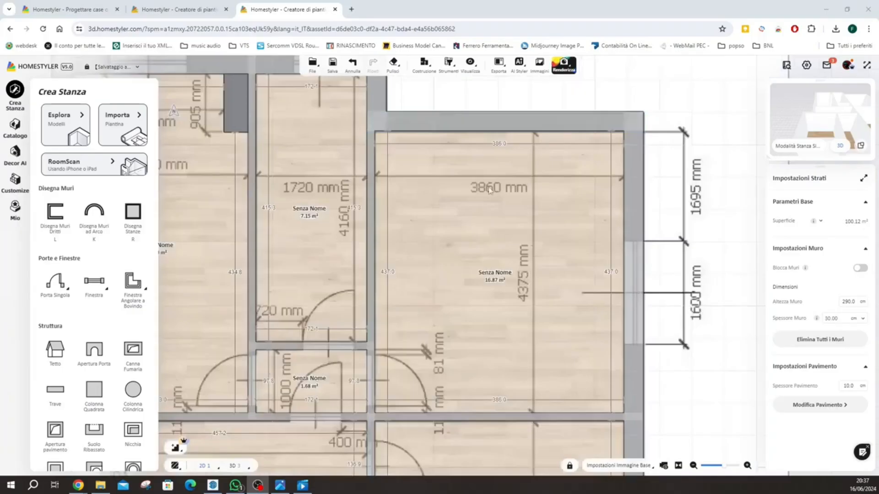
pyautogui.scroll(-3, 489, 189)
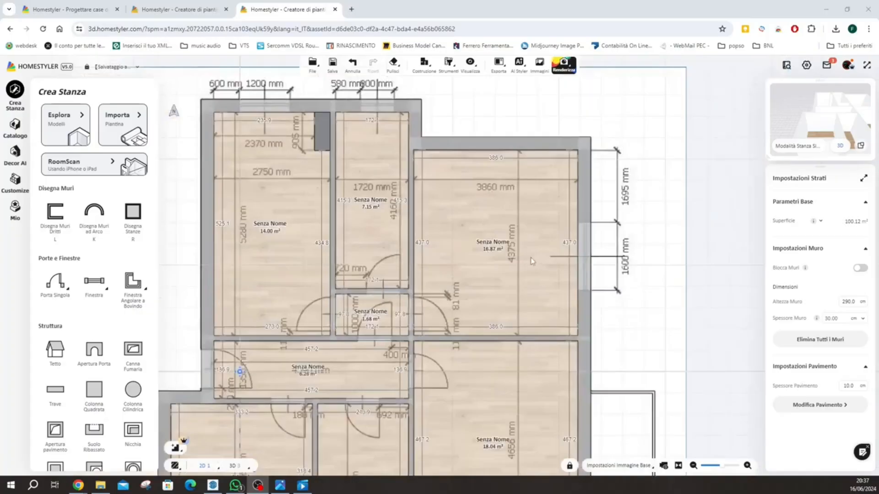
pyautogui.scroll(5, 567, 249)
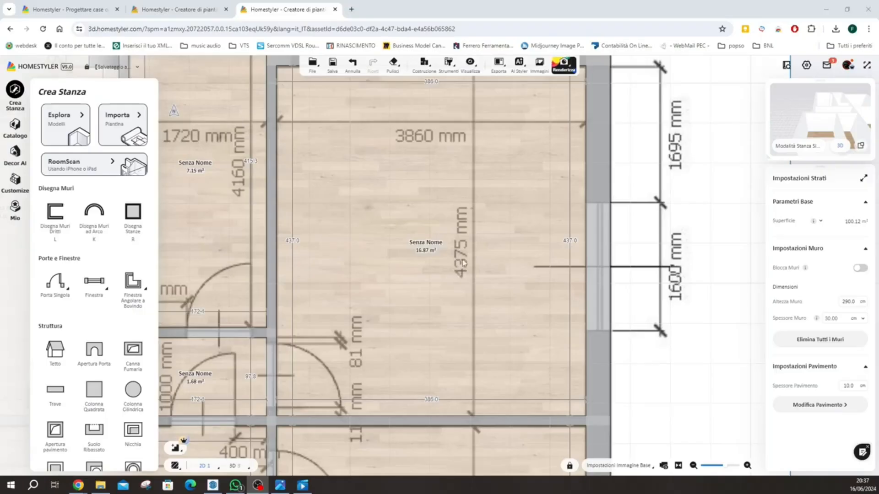
pyautogui.scroll(-2, 463, 263)
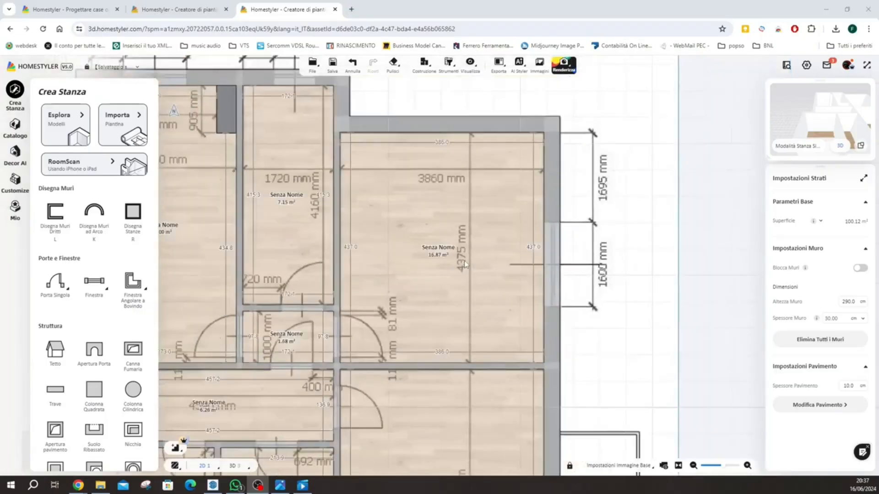
# - Reposition the top outer wall of the upper-right 3860 mm wide room so the room's side length is 437.5 cm
pyautogui.scroll(-1, 498, 304)
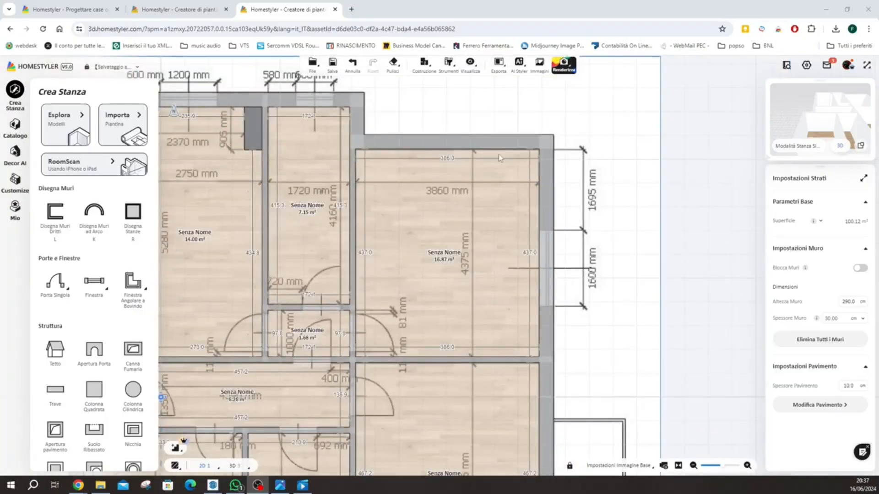
pyautogui.scroll(-2, 501, 157)
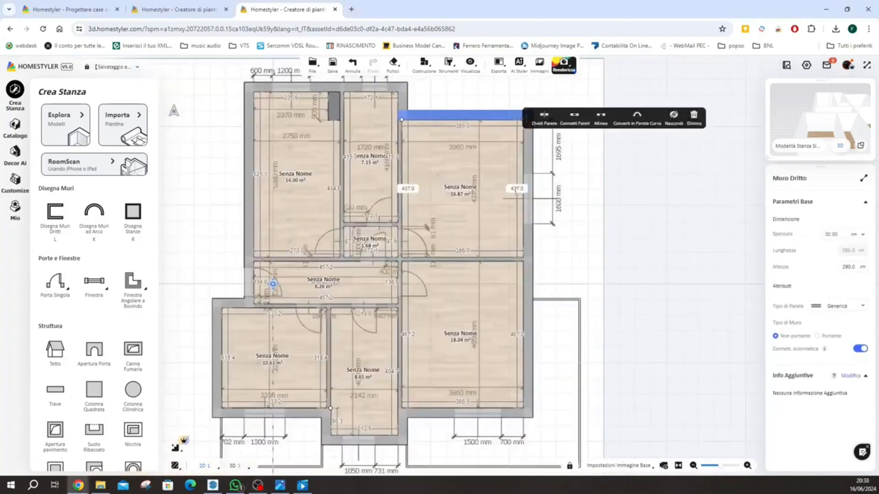
pyautogui.click(516, 189)
pyautogui.press('BackSpace')
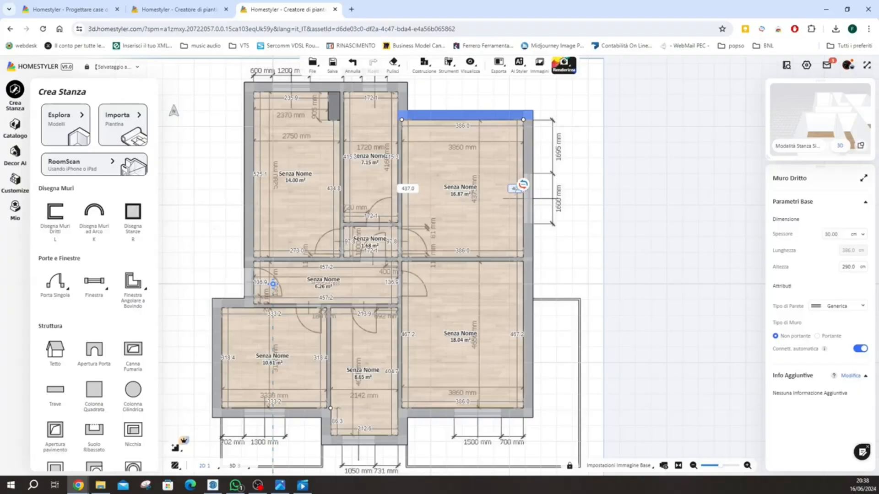
pyautogui.press('Return')
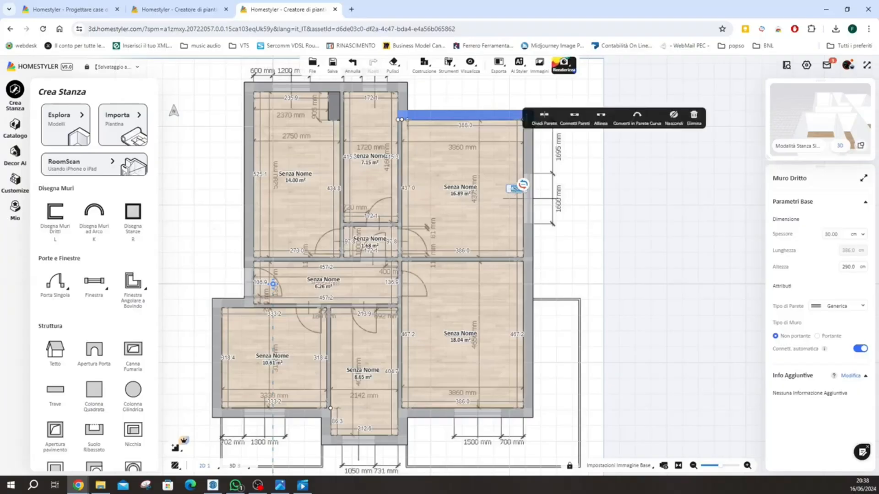
pyautogui.click(595, 218)
# - Reposition the bottom outer wall of the lower-right 3860 mm wide room so the room's side length is 465.6 cm
pyautogui.scroll(3, 573, 216)
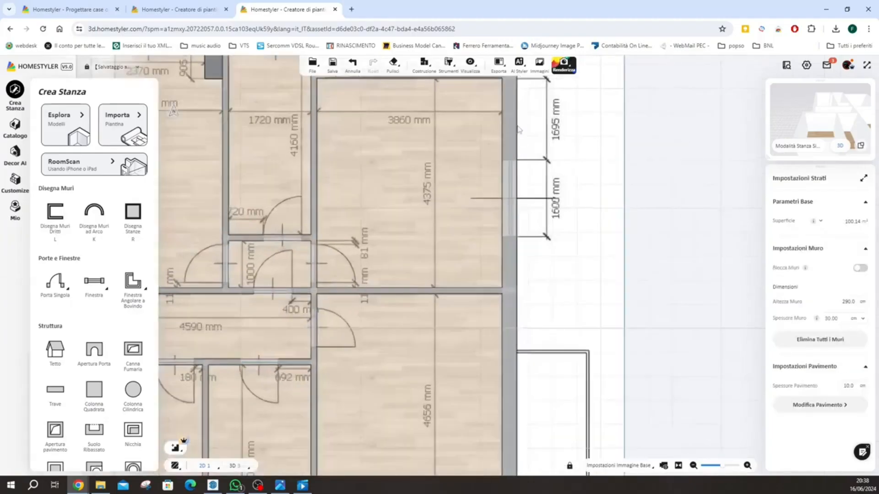
pyautogui.scroll(-3, 519, 130)
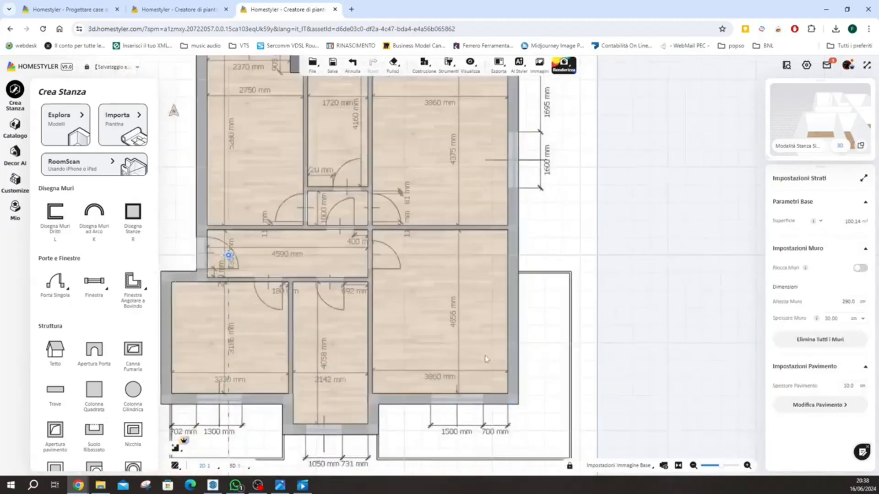
pyautogui.scroll(3, 485, 347)
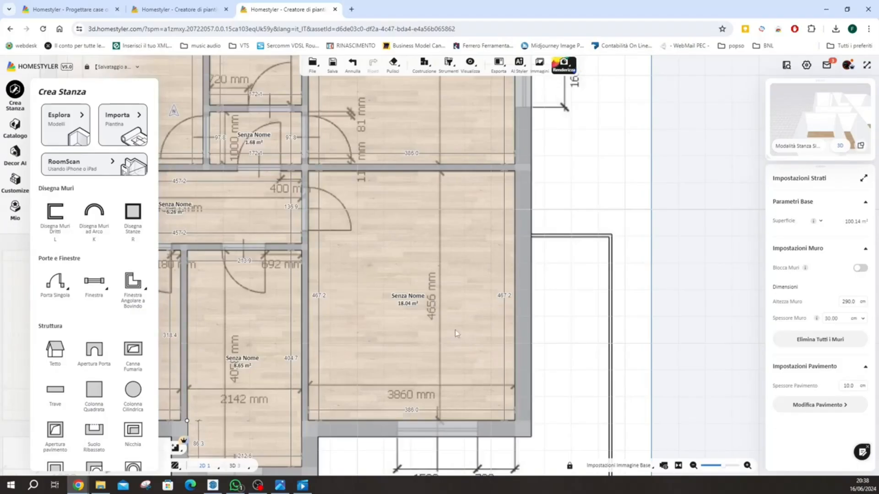
pyautogui.scroll(-3, 453, 333)
pyautogui.click(477, 390)
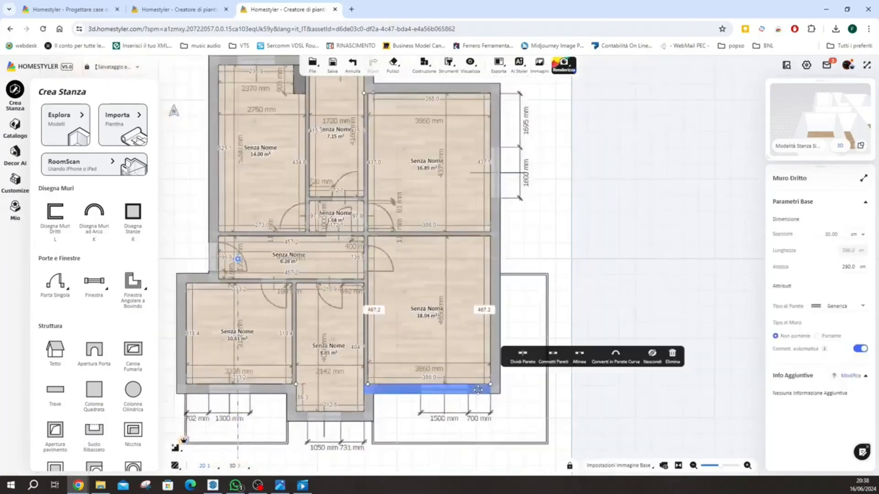
pyautogui.scroll(3, 450, 322)
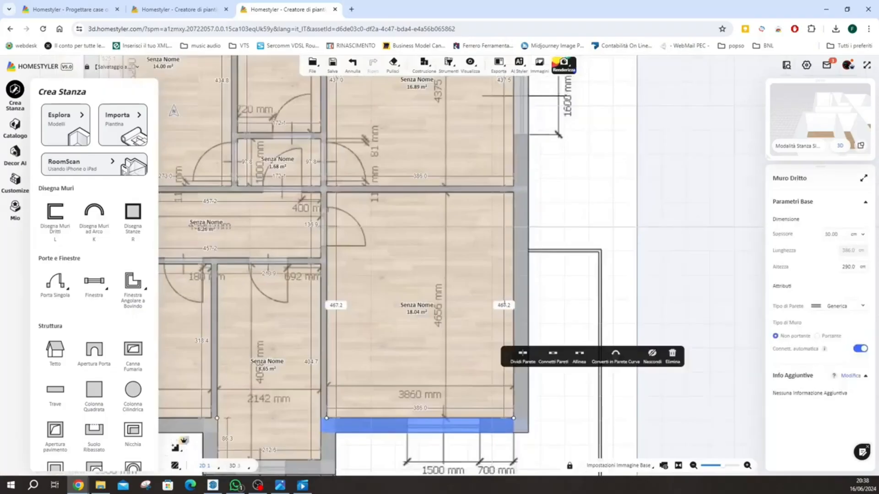
pyautogui.click(503, 305)
pyautogui.write('465.6')
pyautogui.click(664, 297)
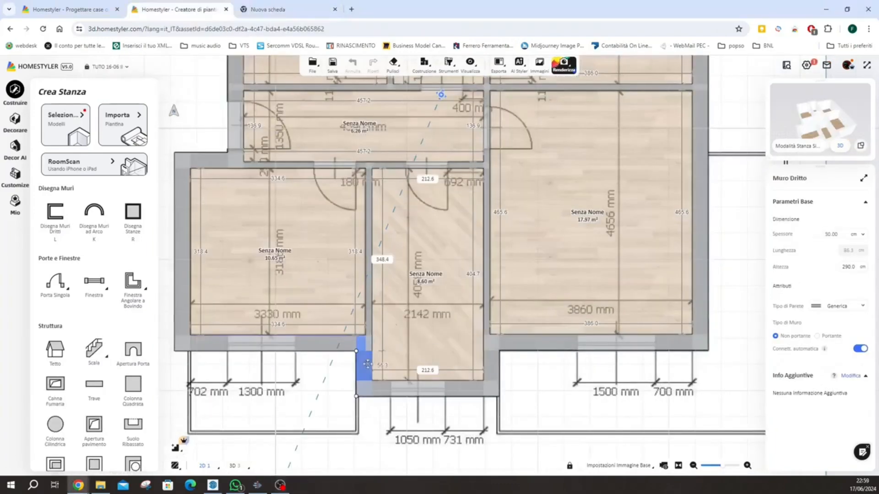
# - Set the 2142 mm wide room's width to 214.2 cm at both its short lower-left outer wall and its left partition
pyautogui.write('214.2')
pyautogui.press('Return')
pyautogui.click(369, 215)
pyautogui.click(371, 257)
pyautogui.click(426, 179)
pyautogui.write('214.4')
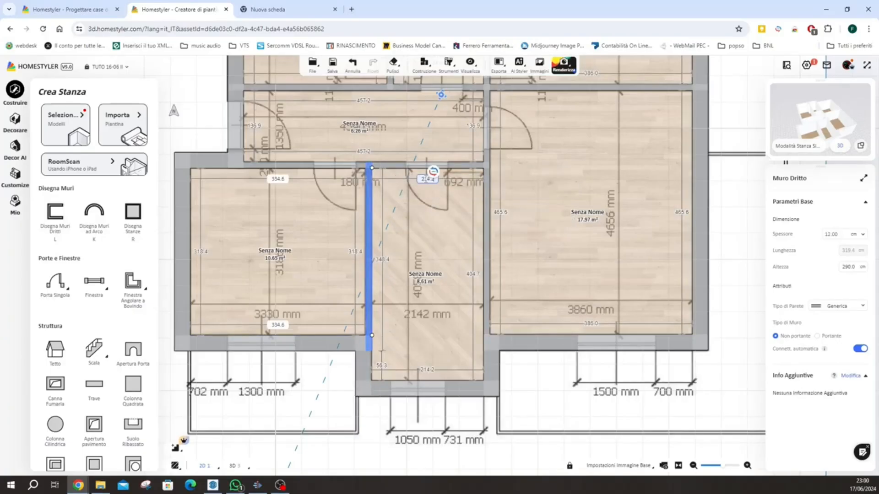
pyautogui.press('Return')
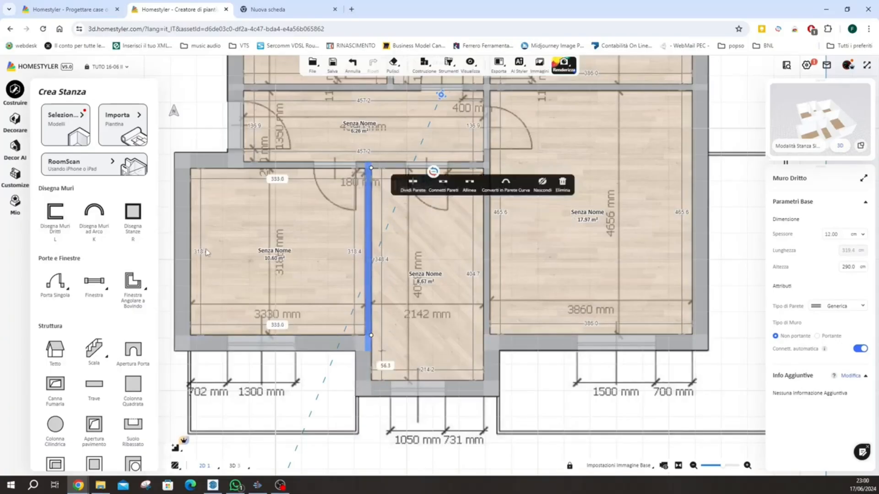
# - Reposition the partition between the 1720 mm wide room and the small vestibule so the vestibule is 100 cm deep
pyautogui.scroll(3, 288, 265)
pyautogui.scroll(-4, 288, 265)
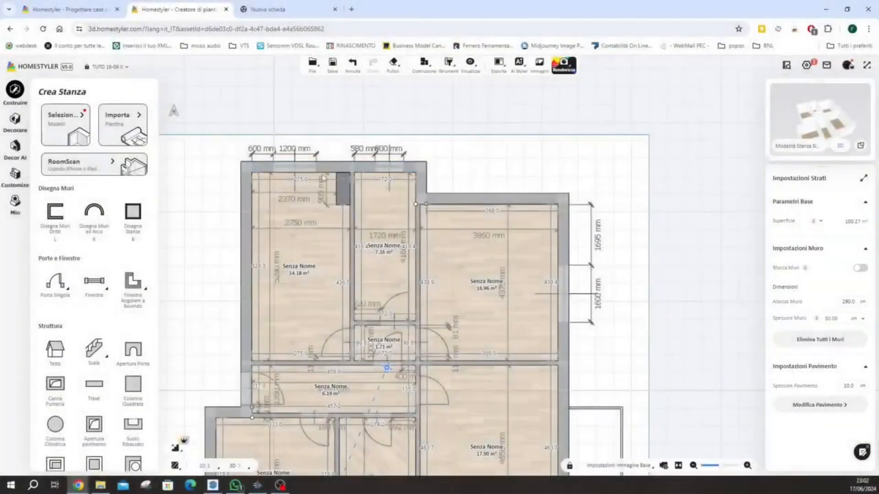
pyautogui.scroll(2, 384, 325)
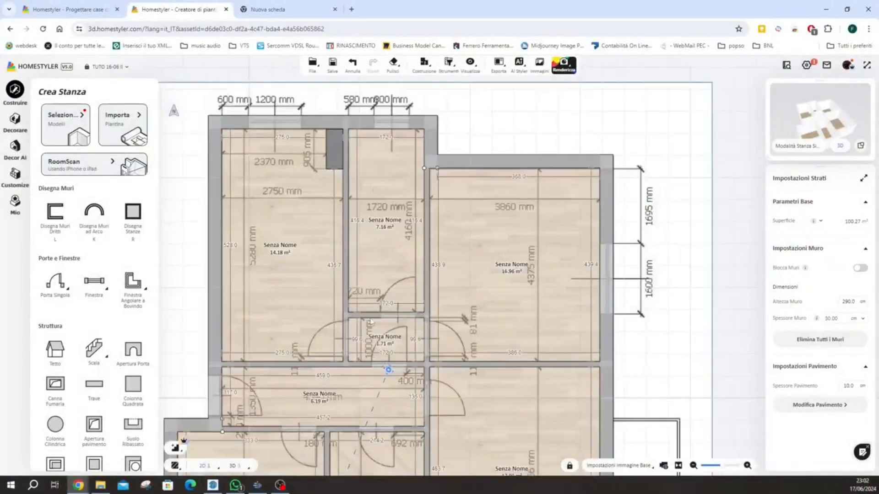
pyautogui.click(367, 315)
pyautogui.click(358, 338)
pyautogui.write('100')
pyautogui.press('Return')
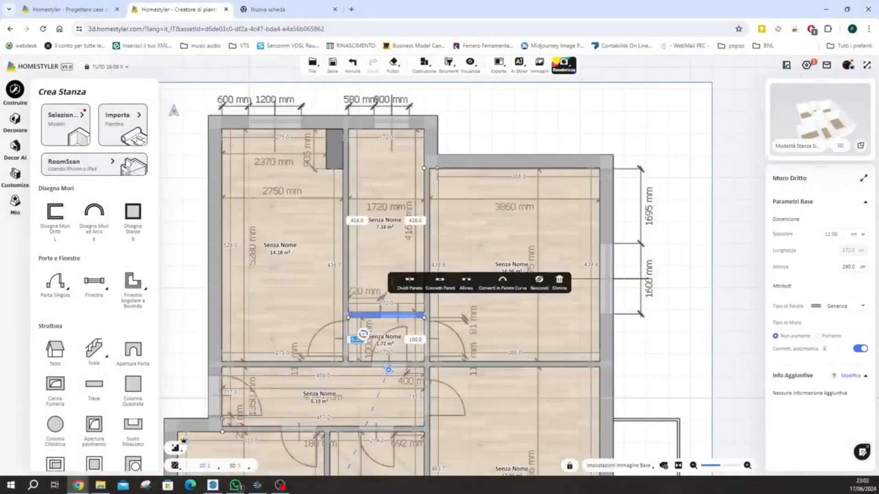
pyautogui.click(402, 246)
pyautogui.click(428, 247)
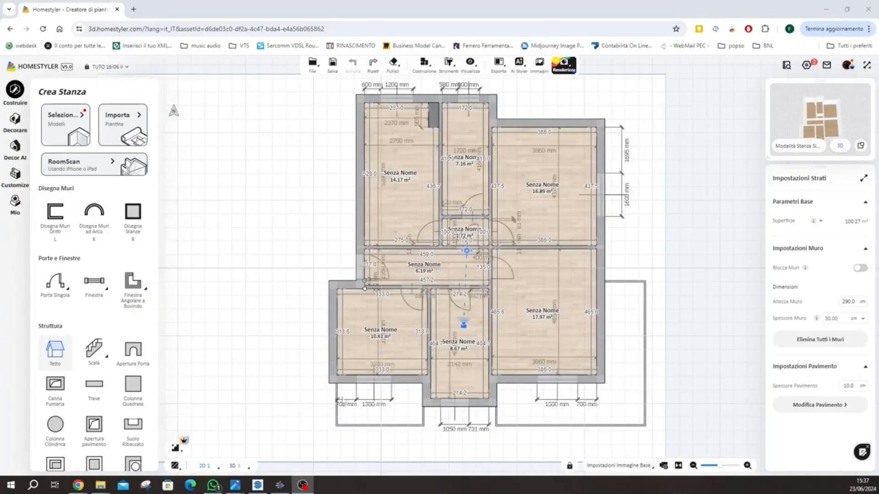
# - Trace the small balcony below the 3330 mm wide room with 8 cm thick straight walls, about 315 by 152 cm inside
pyautogui.click(54, 225)
pyautogui.click(830, 285)
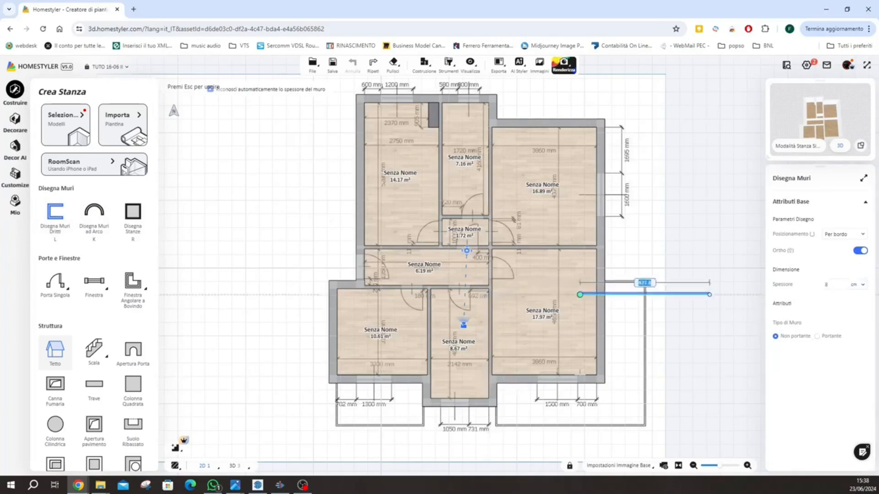
pyautogui.press('Escape')
pyautogui.scroll(5, 341, 408)
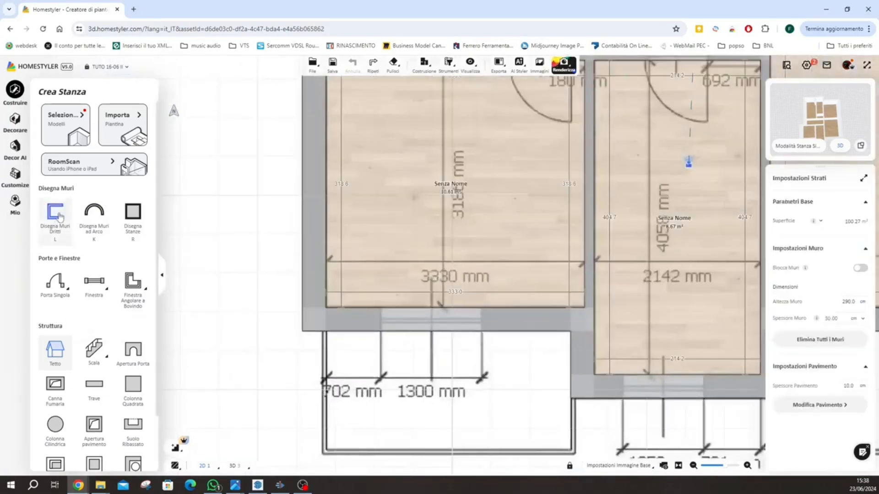
pyautogui.click(55, 212)
pyautogui.click(325, 330)
pyautogui.click(326, 450)
pyautogui.click(571, 450)
pyautogui.click(572, 398)
pyautogui.scroll(-4, 561, 404)
pyautogui.press('Escape')
# - Trace the L-shaped balcony around the lower-right room with 8 cm walls, about 543 cm wide and 525 cm long inside
pyautogui.scroll(4, 632, 418)
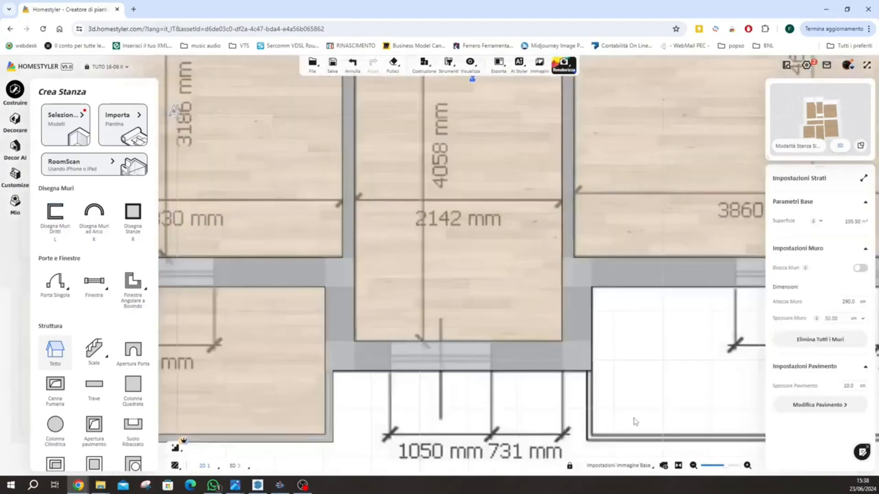
pyautogui.press('l')
pyautogui.click(590, 371)
pyautogui.click(591, 432)
pyautogui.scroll(-4, 641, 423)
pyautogui.scroll(3, 732, 419)
pyautogui.click(746, 418)
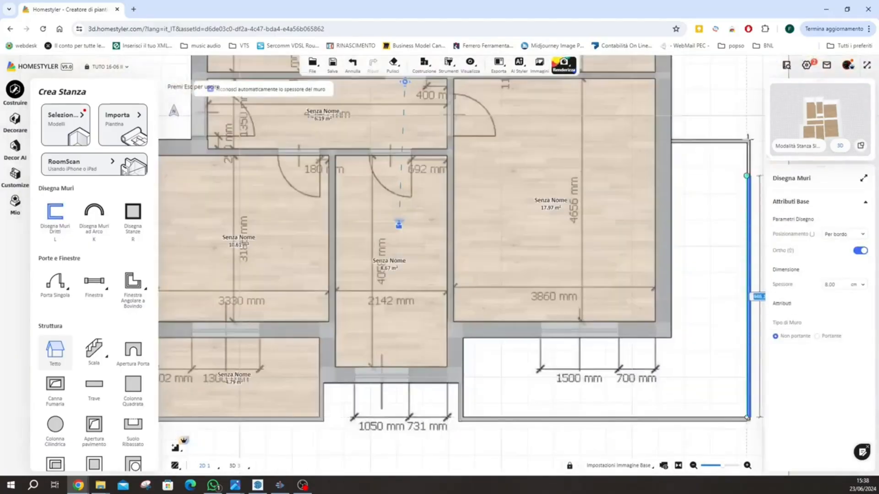
pyautogui.click(749, 141)
pyautogui.click(671, 142)
pyautogui.press('Escape')
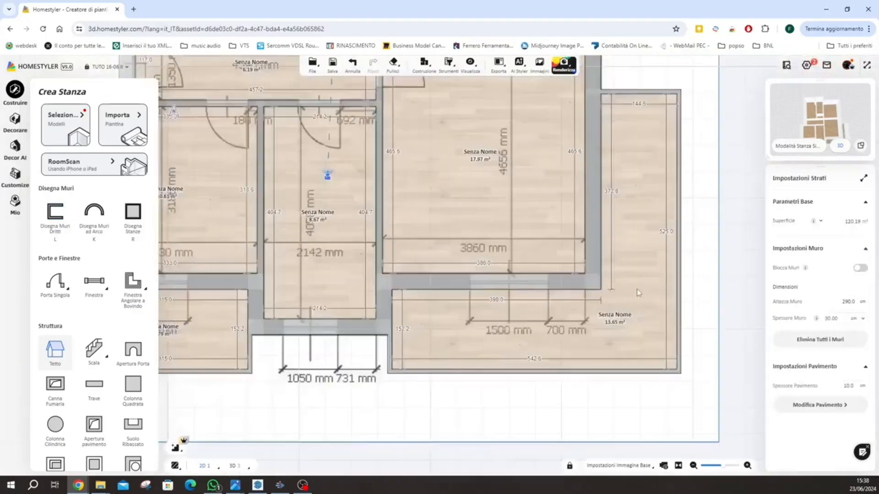
# - Turn off the ceiling display for the L-shaped balcony
pyautogui.click(636, 290)
pyautogui.scroll(-2, 633, 287)
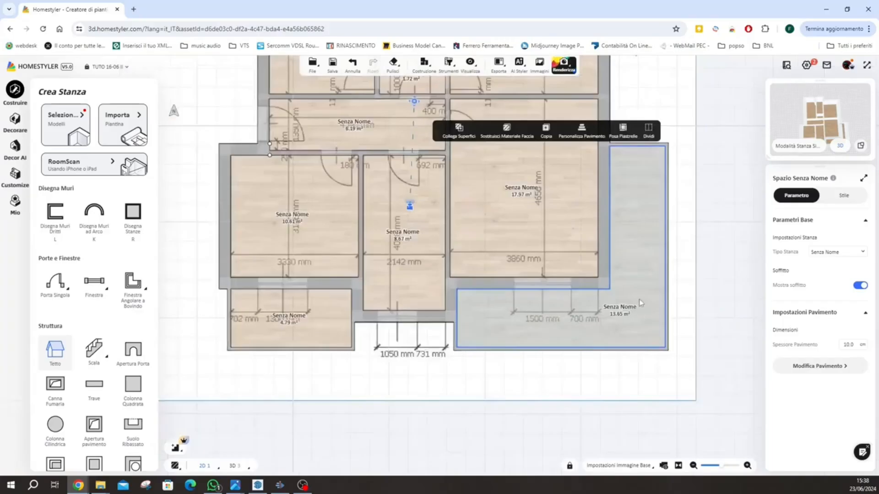
pyautogui.click(322, 334)
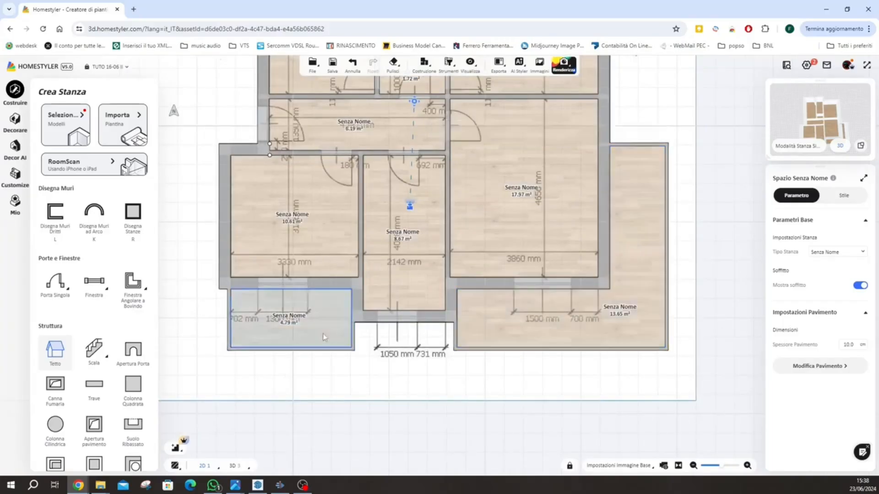
pyautogui.click(465, 327)
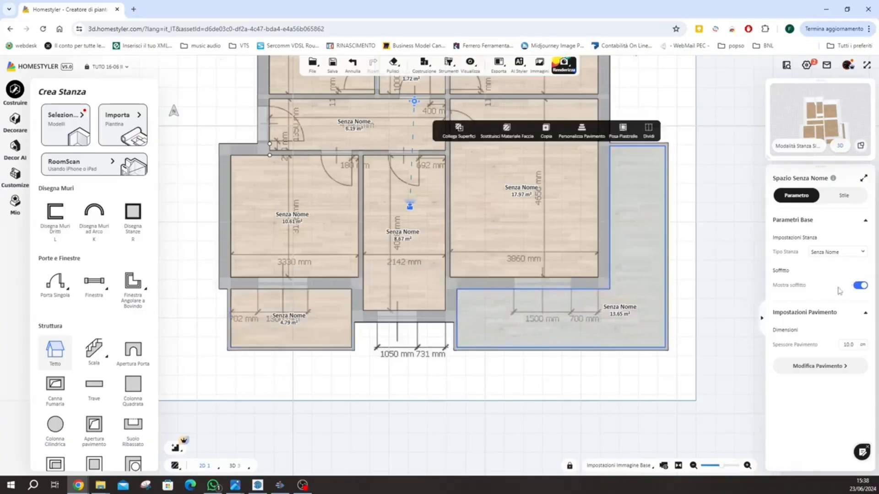
pyautogui.click(861, 286)
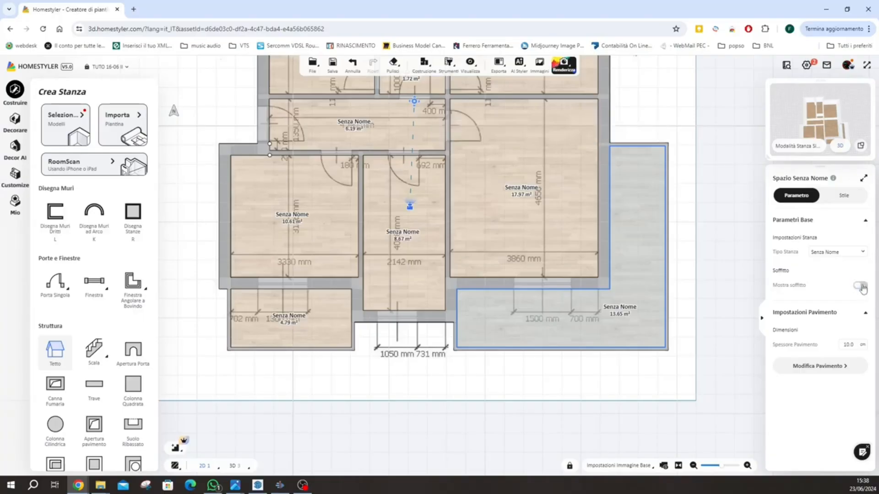
# - Set the height of all four 8 cm walls around the L-shaped balcony to 110 cm
pyautogui.click(666, 313)
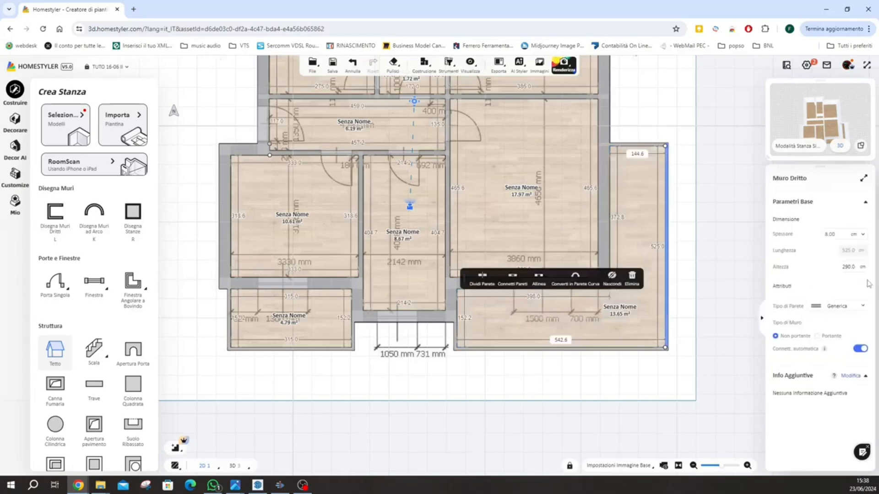
pyautogui.click(850, 267)
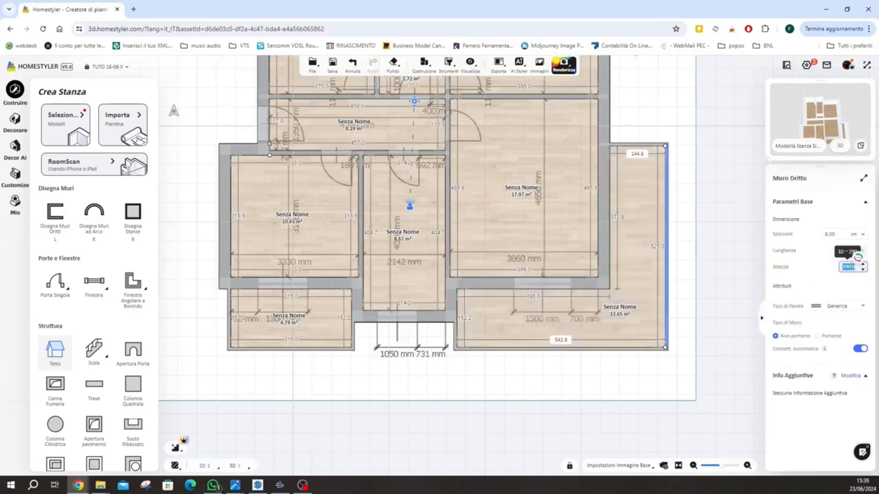
pyautogui.write('110')
pyautogui.press('Return')
pyautogui.click(642, 145)
pyautogui.click(851, 267)
pyautogui.write('110')
pyautogui.click(641, 349)
pyautogui.click(850, 266)
pyautogui.write('110')
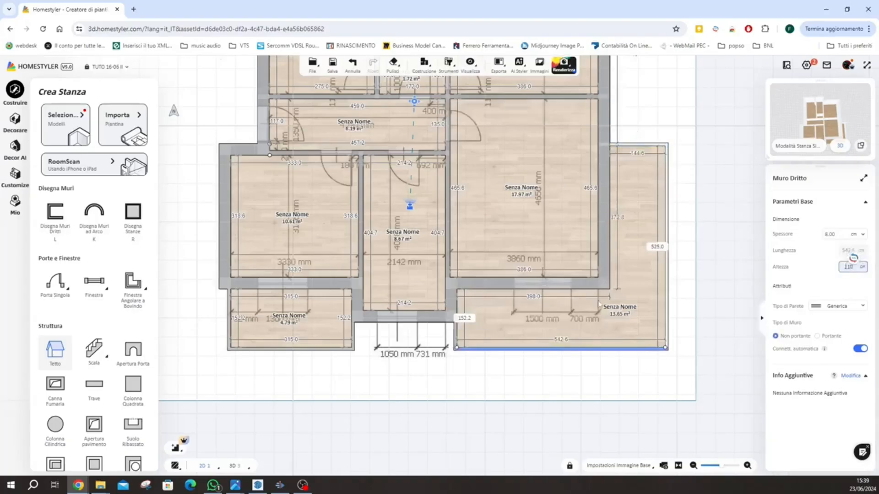
pyautogui.press('Return')
pyautogui.click(456, 334)
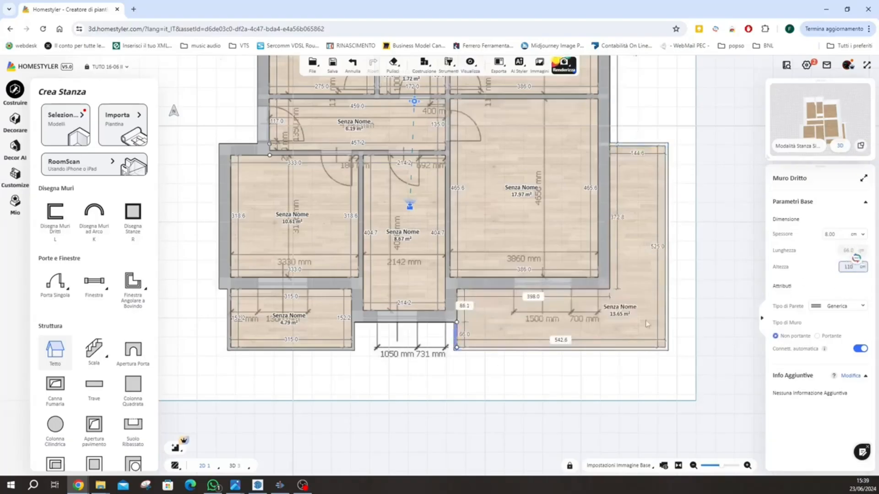
# - Set the height of the three 8 cm walls around the small lower-left balcony to 110 cm
pyautogui.click(353, 336)
pyautogui.click(845, 267)
pyautogui.write('110')
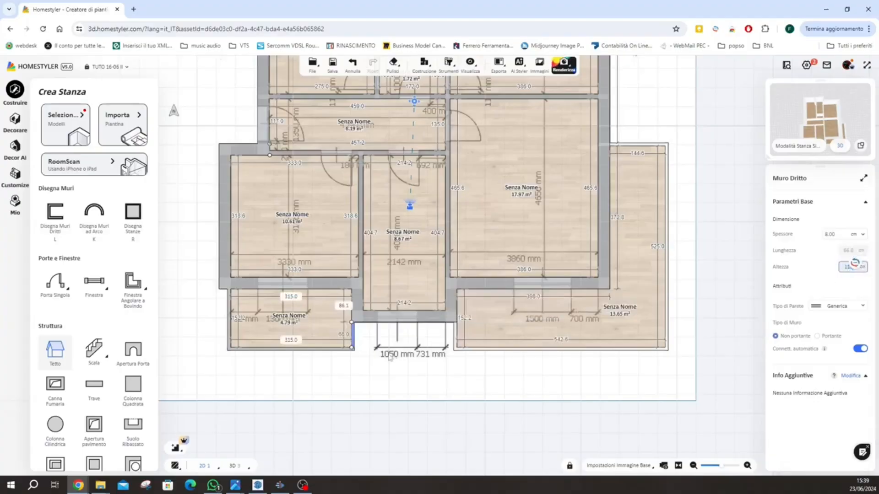
pyautogui.click(338, 348)
pyautogui.click(847, 267)
pyautogui.write('110')
pyautogui.press('Return')
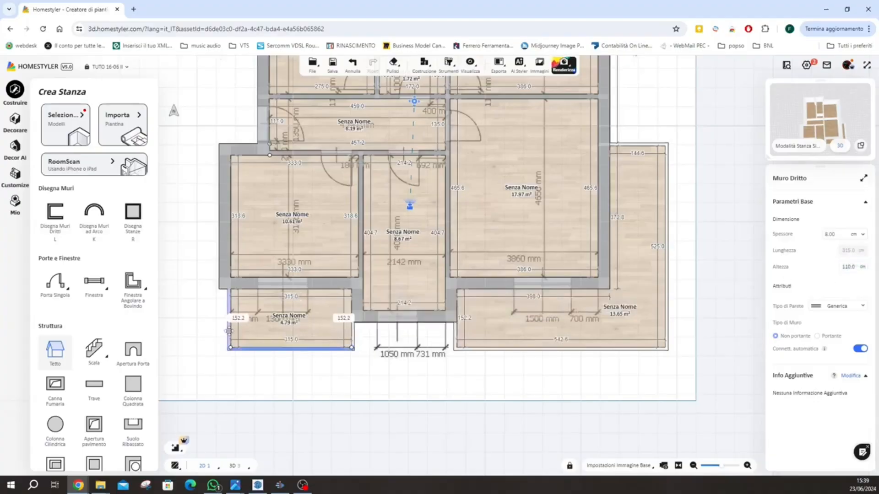
pyautogui.click(231, 334)
pyautogui.click(848, 267)
pyautogui.write('110')
# - Inspect the apartment model and its balcony parapets in the 3D view from several angles
pyautogui.click(233, 468)
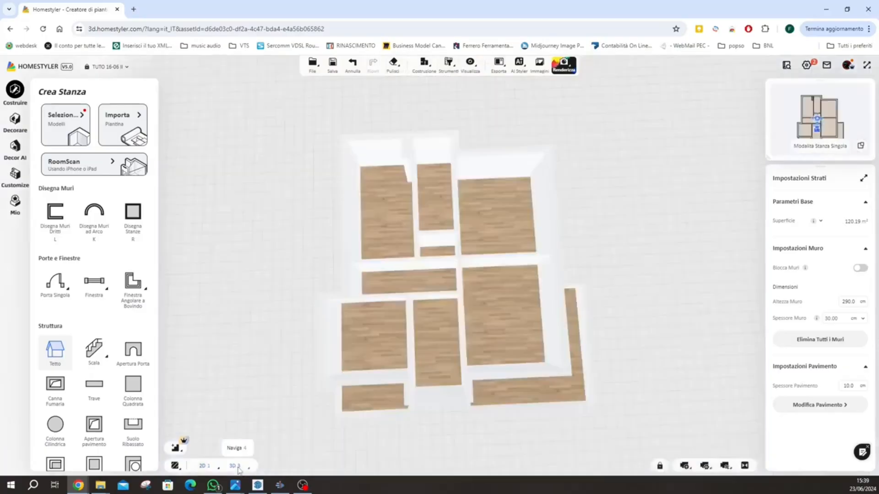
pyautogui.scroll(-3, 423, 338)
pyautogui.moveTo(455, 372); pyautogui.dragTo(467, 339)
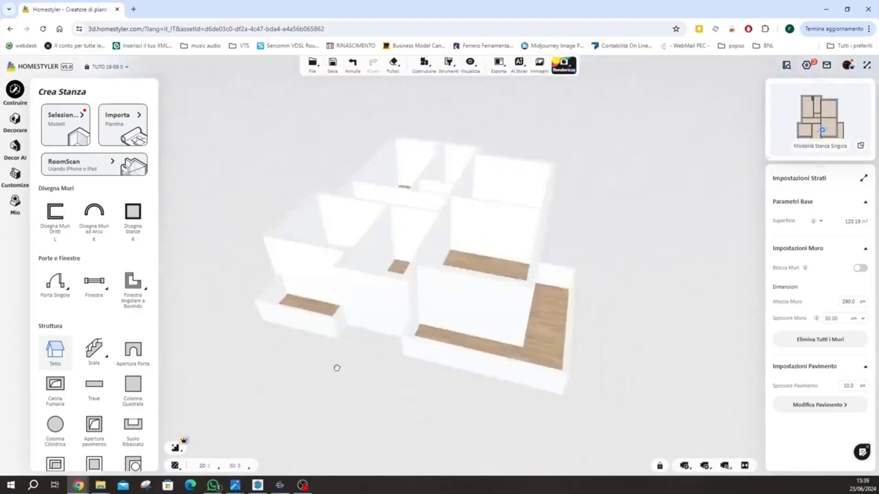
pyautogui.moveTo(335, 367); pyautogui.dragTo(409, 366)
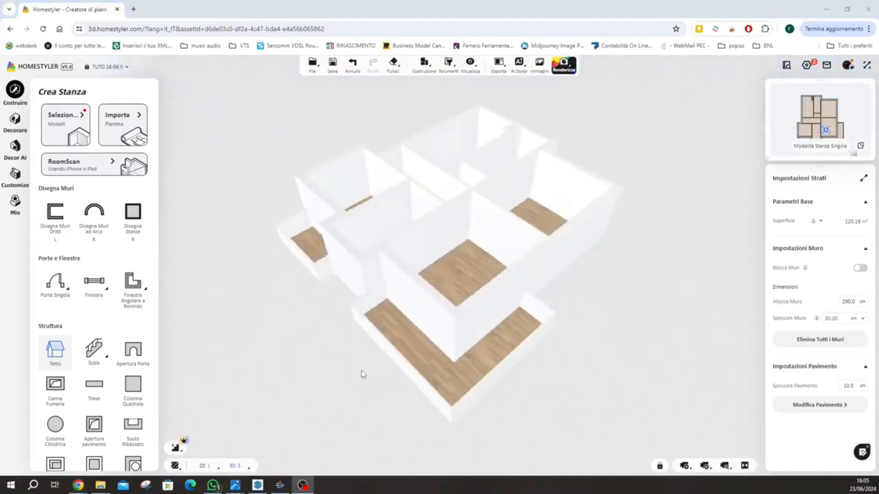
# - Return to the 2D plan and place a 120 cm wide window in the upper wall of the 14.17 m² room
pyautogui.click(203, 468)
pyautogui.moveTo(94, 286)
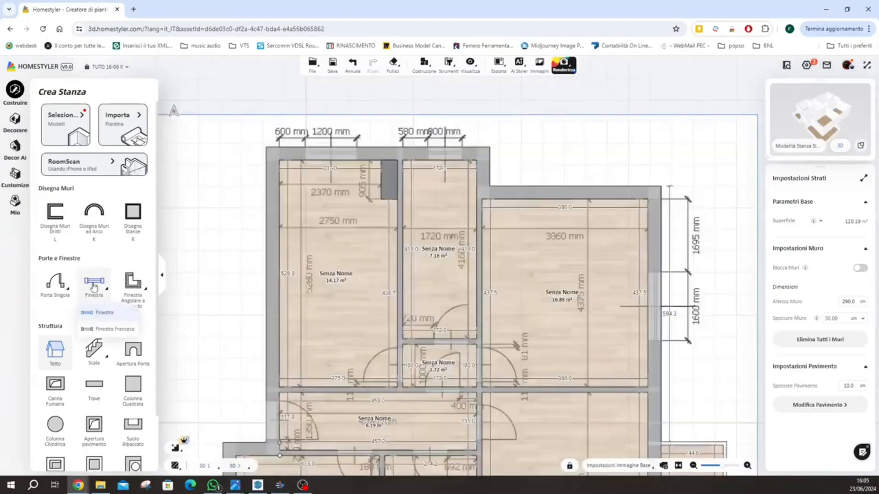
pyautogui.click(94, 287)
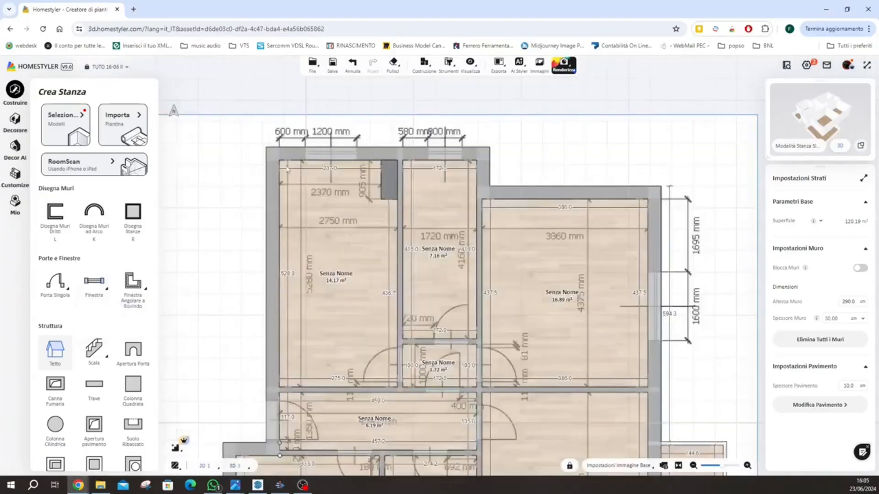
pyautogui.click(323, 154)
pyautogui.scroll(3, 332, 133)
pyautogui.scroll(2, 332, 132)
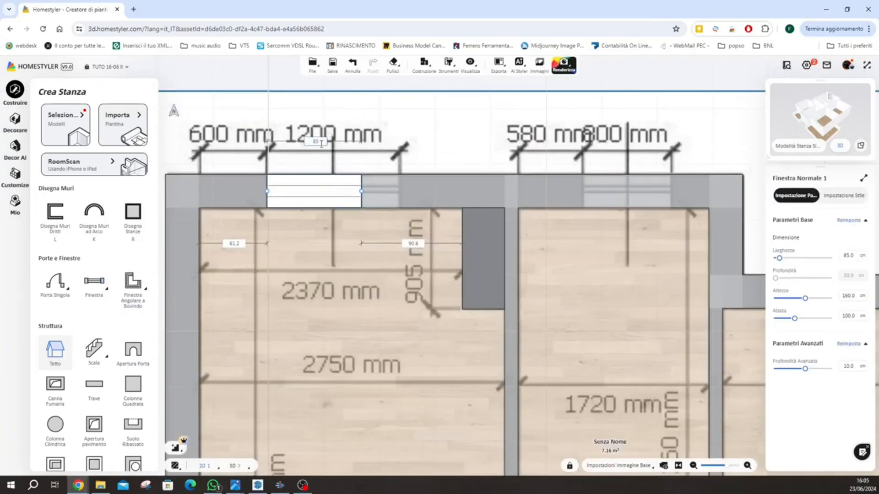
pyautogui.write('120')
pyautogui.press('Return')
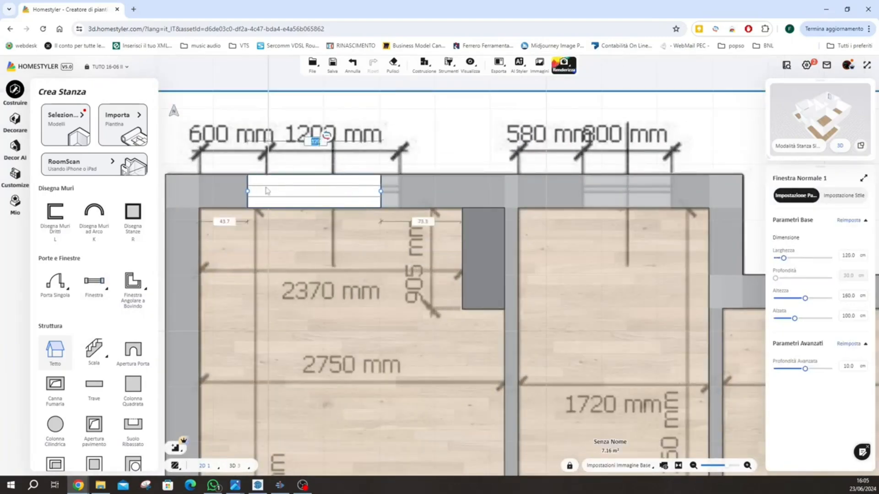
# - Shift the 120 cm window along the wall to match its traced opening and adjust its distance from the left corner
pyautogui.moveTo(283, 192); pyautogui.dragTo(301, 192)
pyautogui.click(233, 222)
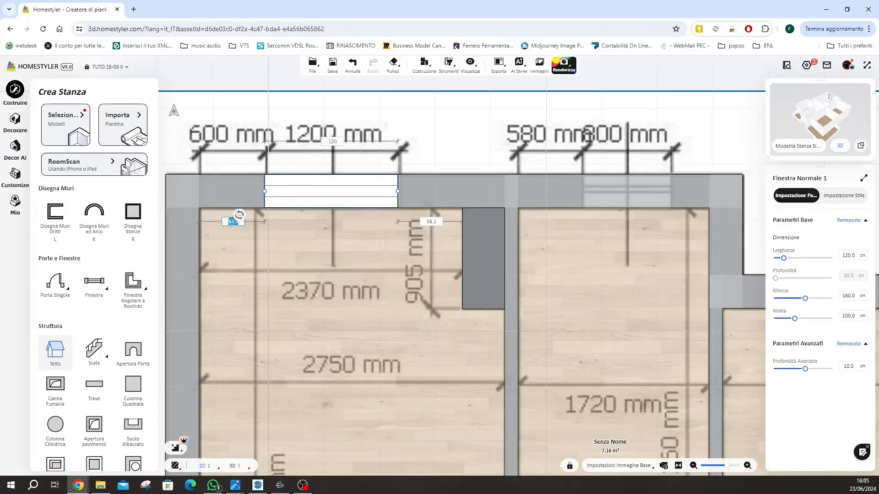
pyautogui.press('Return')
pyautogui.press('Escape')
# - Add an 80 cm wide window over the traced opening in the upper wall of the narrow 7.16 m² room
pyautogui.scroll(-3, 324, 193)
pyautogui.click(94, 284)
pyautogui.click(522, 187)
pyautogui.scroll(3, 529, 185)
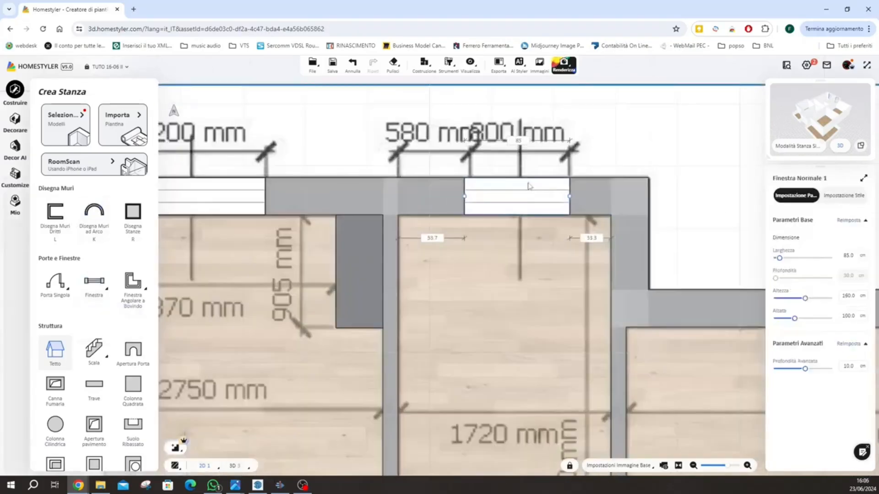
pyautogui.scroll(-3, 524, 131)
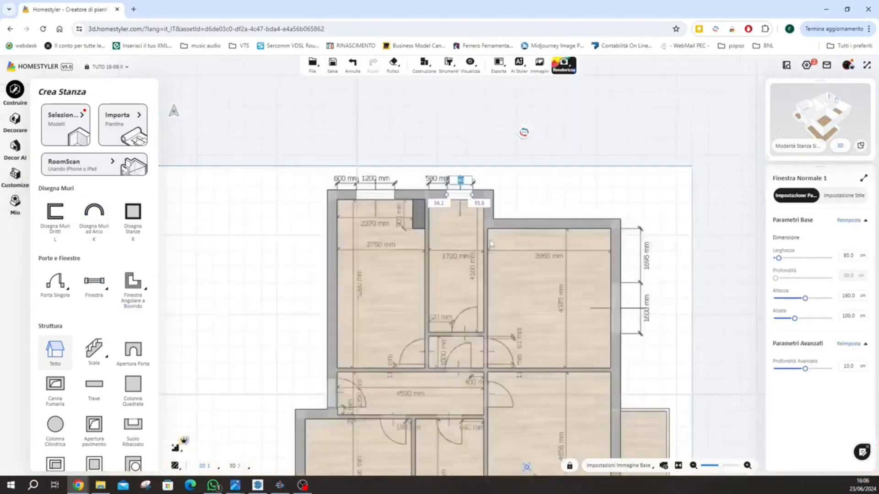
# - Add a 160 cm wide window in the outer right wall of the 16.89 m² room, 169.5 cm from the upper corner
pyautogui.scroll(3, 523, 131)
pyautogui.click(538, 267)
pyautogui.write('160')
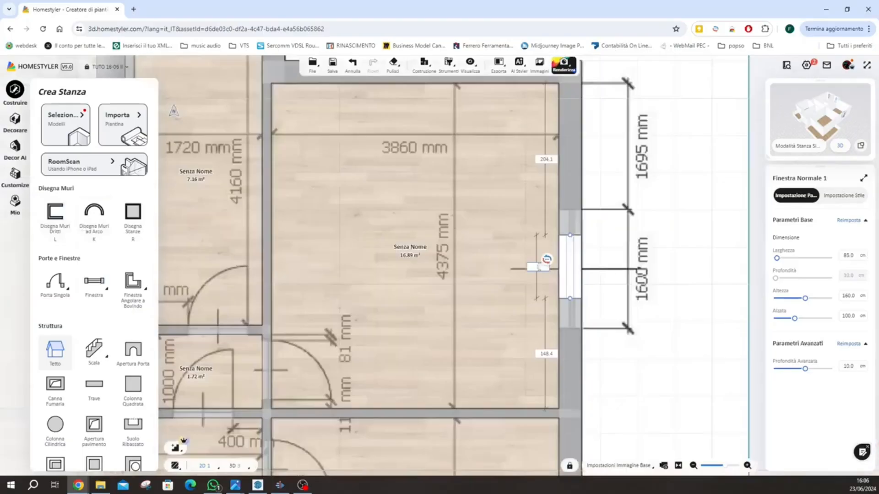
pyautogui.press('Return')
pyautogui.scroll(3, 569, 155)
pyautogui.scroll(-1, 568, 155)
pyautogui.click(544, 144)
pyautogui.write('169.5')
pyautogui.press('Return')
# - Add a 150 cm wide window between the 17.97 m² room and the L-shaped balcony, 70 cm from the room's right corner
pyautogui.scroll(-5, 526, 147)
pyautogui.scroll(4, 476, 347)
pyautogui.click(93, 289)
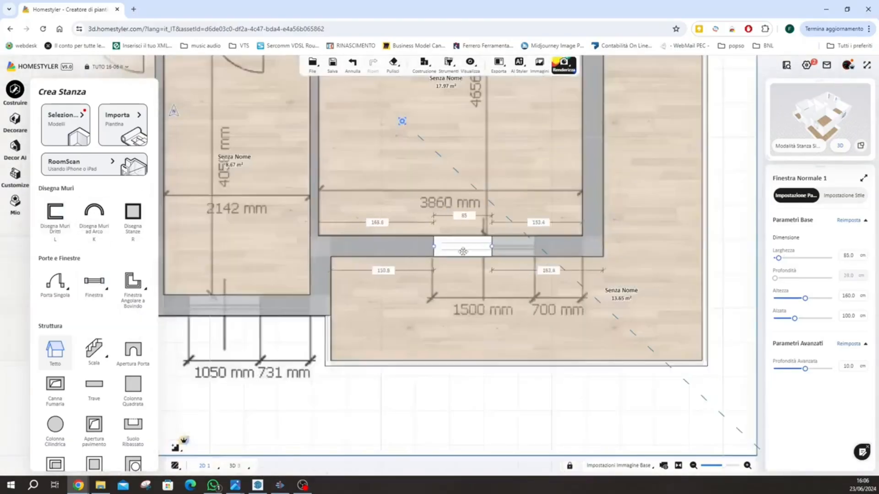
pyautogui.click(486, 215)
pyautogui.write('150')
pyautogui.press('Return')
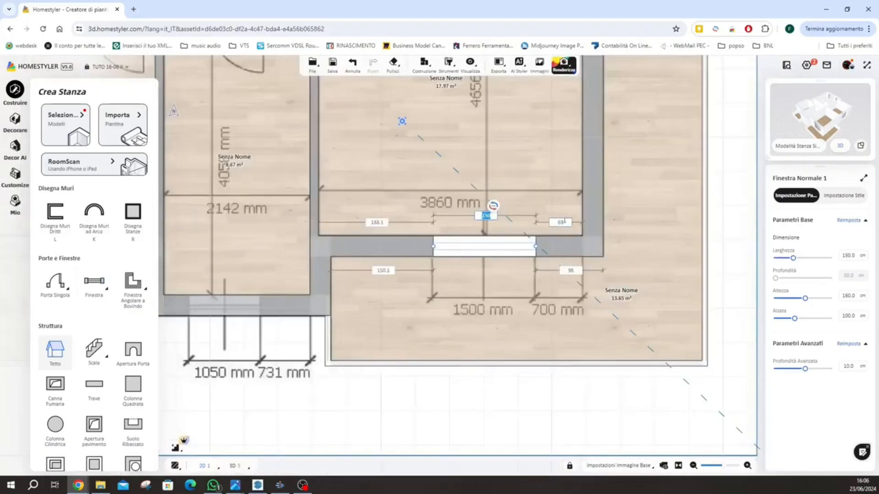
pyautogui.click(570, 270)
pyautogui.click(560, 223)
pyautogui.write('7')
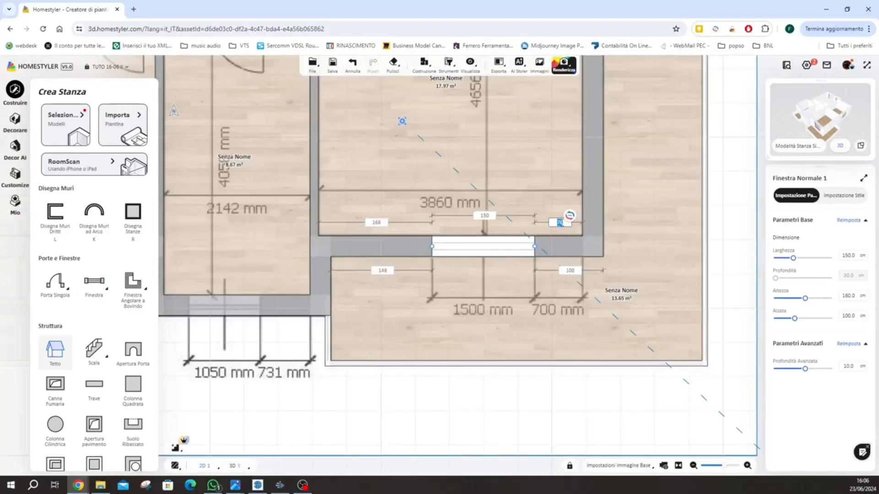
pyautogui.write('0')
pyautogui.press('Return')
# - Add a 105 cm wide window in the lower wall of the 8.67 m² room, 73.1 cm from its right corner
pyautogui.scroll(-4, 406, 277)
pyautogui.scroll(3, 303, 303)
pyautogui.click(94, 286)
pyautogui.click(322, 286)
pyautogui.click(323, 308)
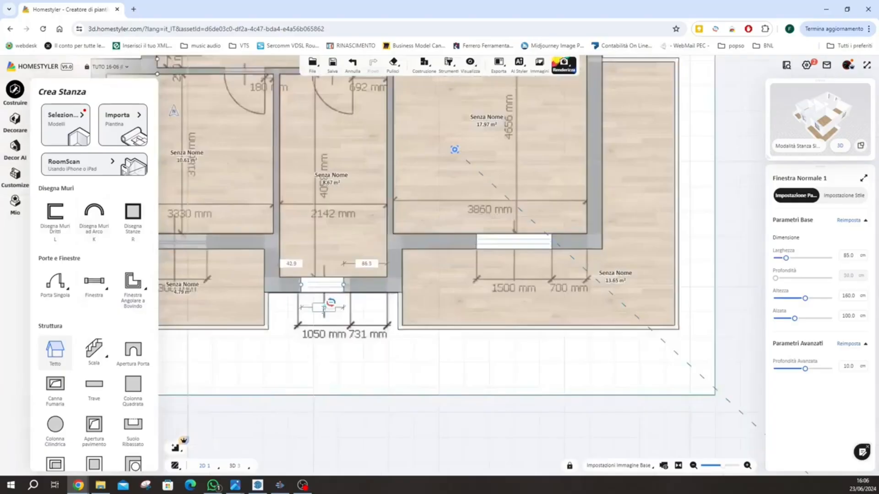
pyautogui.click(368, 264)
pyautogui.write('73')
pyautogui.press('Return')
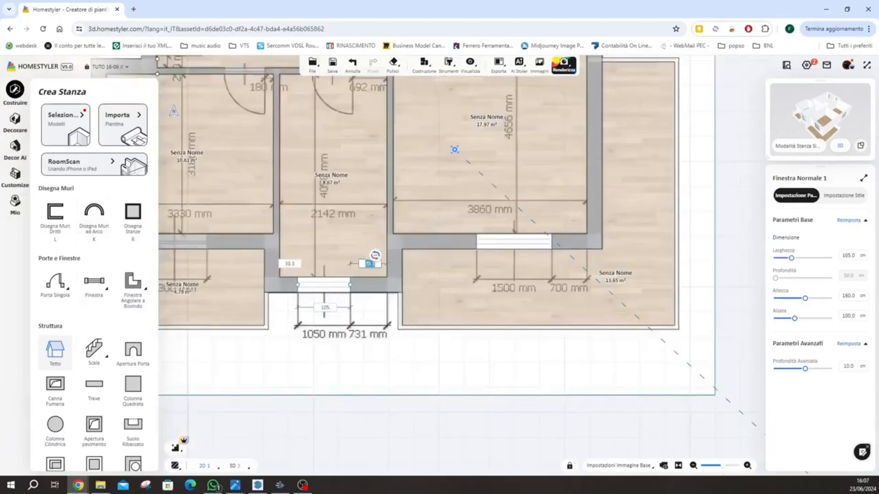
# - Place a 130 cm wide window in the wall between the 10.61 m² room and the small lower-left balcony
pyautogui.scroll(-4, 438, 292)
pyautogui.scroll(2, 294, 249)
pyautogui.click(93, 286)
pyautogui.click(298, 277)
pyautogui.scroll(3, 297, 287)
pyautogui.click(300, 229)
pyautogui.write('130')
pyautogui.press('Return')
# - Move the 130 cm window onto its traced opening, 70.2 cm from the balcony's left corner
pyautogui.moveTo(284, 260)
pyautogui.mouseDown()
pyautogui.moveTo(309, 259)
pyautogui.moveTo(301, 259)
pyautogui.mouseUp()
pyautogui.scroll(2, 404, 249)
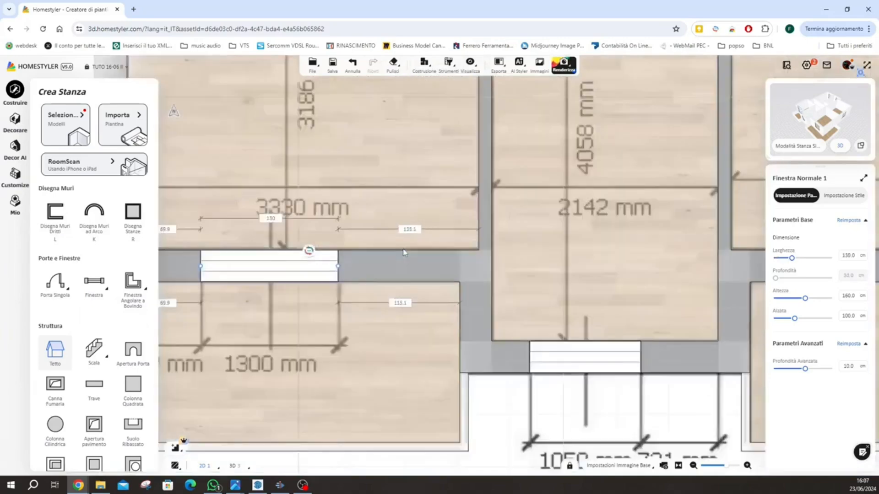
pyautogui.scroll(-2, 404, 250)
pyautogui.scroll(1, 245, 277)
pyautogui.click(247, 226)
# - Set the 150 cm L-shaped balcony window's sill elevation to 0 and its height to 240 cm
pyautogui.scroll(-5, 328, 273)
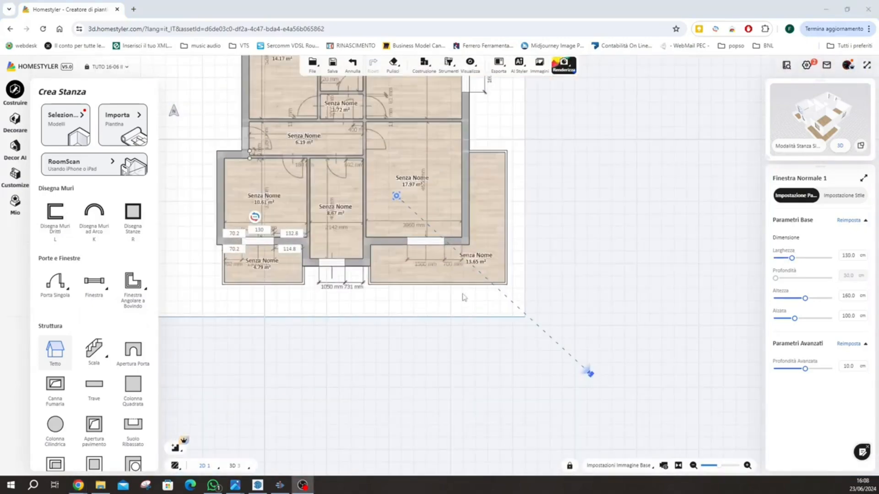
pyautogui.scroll(2, 464, 294)
pyautogui.click(406, 216)
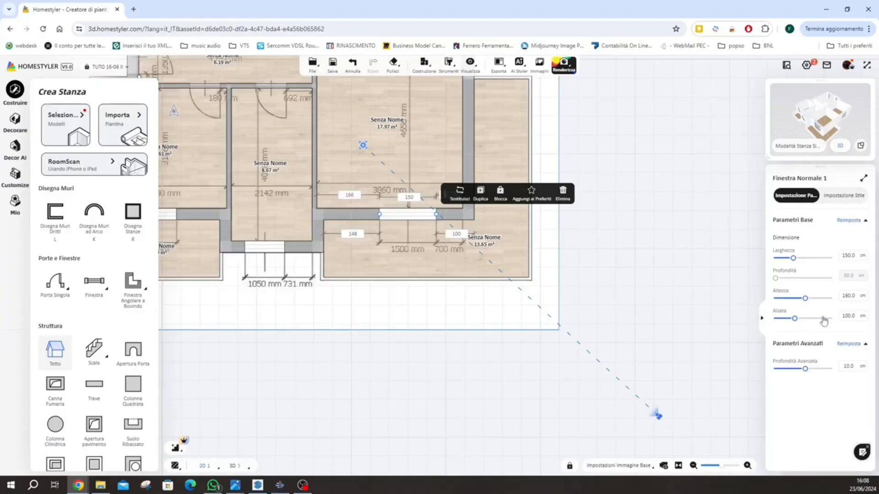
pyautogui.click(850, 316)
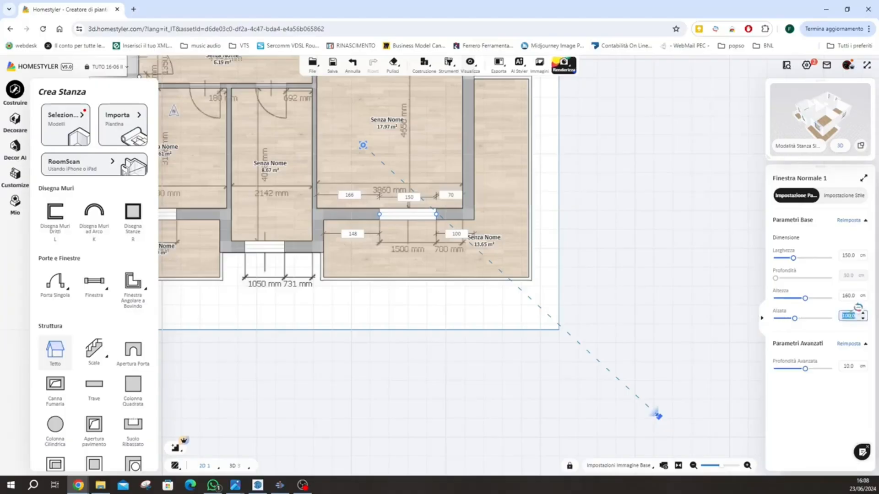
pyautogui.write('0')
pyautogui.press('Return')
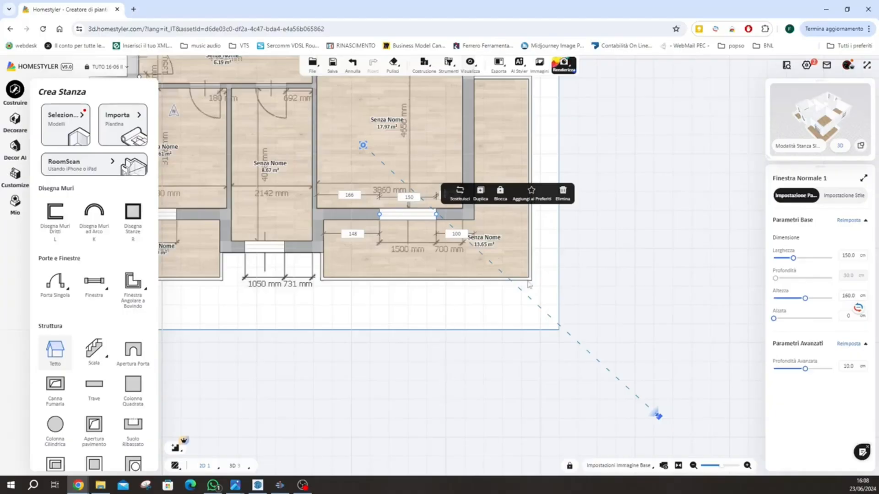
pyautogui.click(849, 296)
pyautogui.write('240')
pyautogui.press('Return')
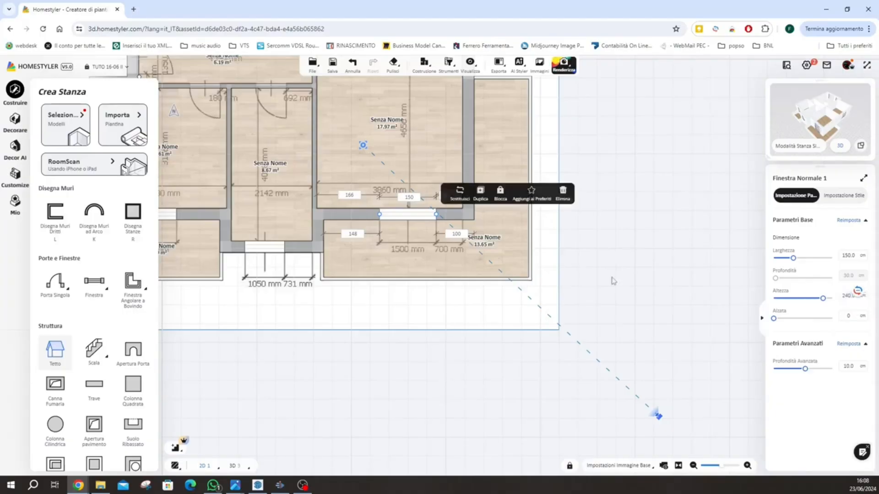
# - Set the 130 cm small-balcony window's sill elevation to 0 and its height to 240 cm, and check it in 3D
pyautogui.scroll(-4, 612, 278)
pyautogui.scroll(2, 383, 237)
pyautogui.scroll(3, 386, 252)
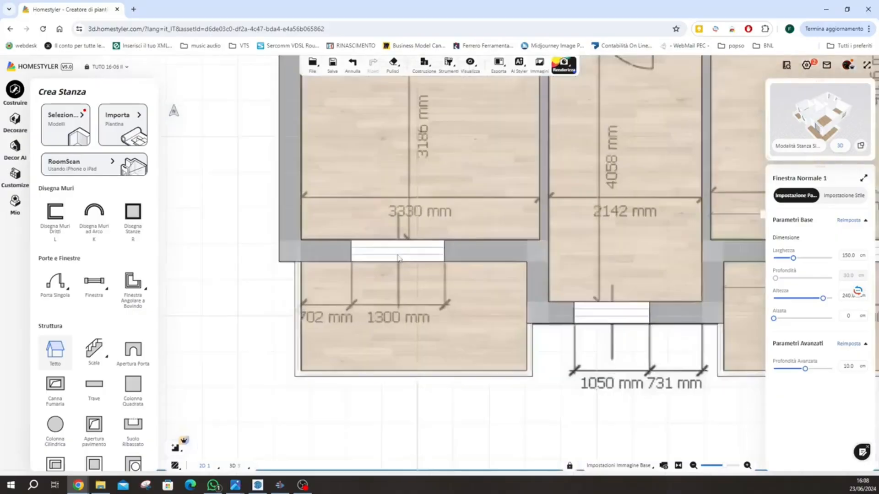
pyautogui.click(386, 252)
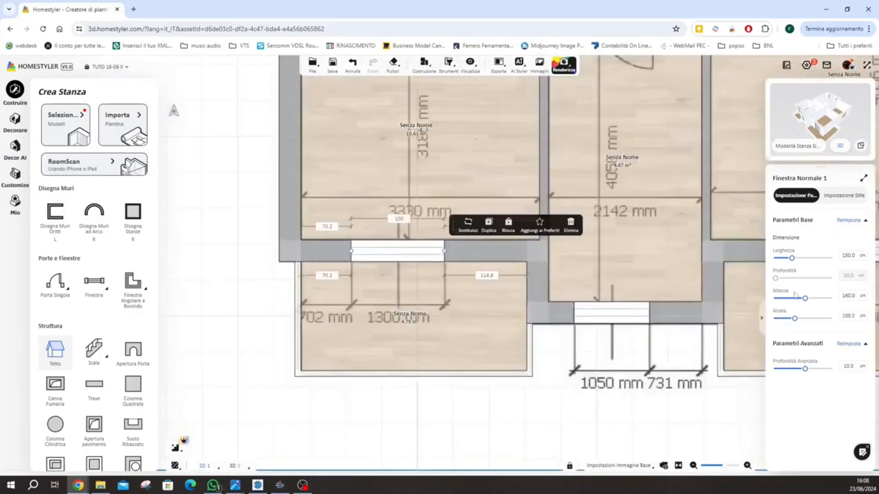
pyautogui.click(849, 316)
pyautogui.write('0')
pyautogui.click(849, 296)
pyautogui.write('2')
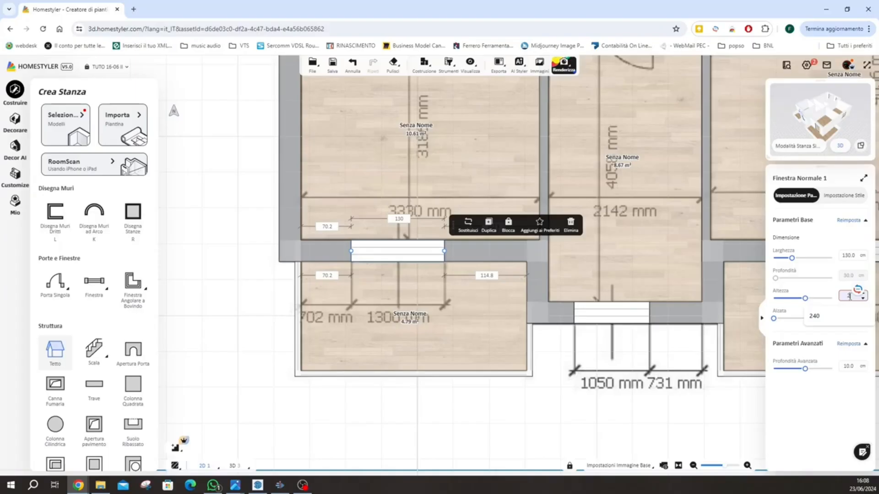
pyautogui.write('40')
pyautogui.press('Return')
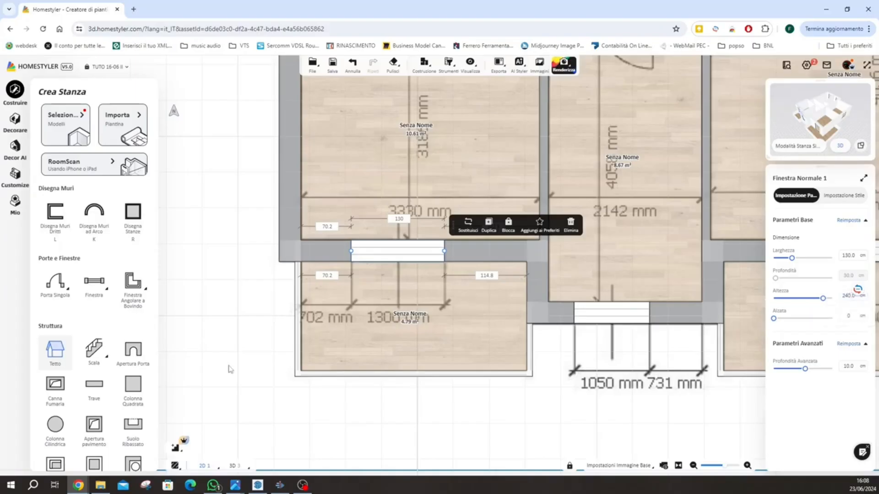
pyautogui.click(233, 467)
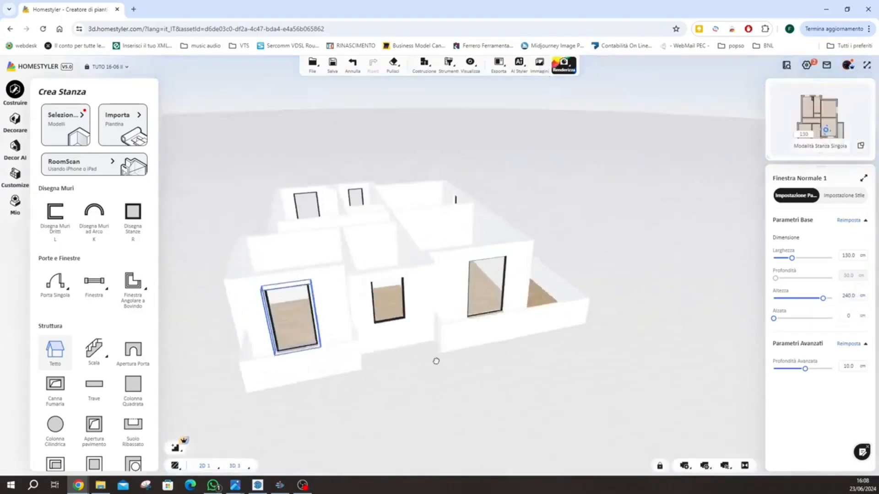
pyautogui.moveTo(413, 394); pyautogui.dragTo(297, 485)
# - In the 2D plan, place an 80 cm wide single door in the wall between the hallway and the 1.72 m² room
pyautogui.click(204, 466)
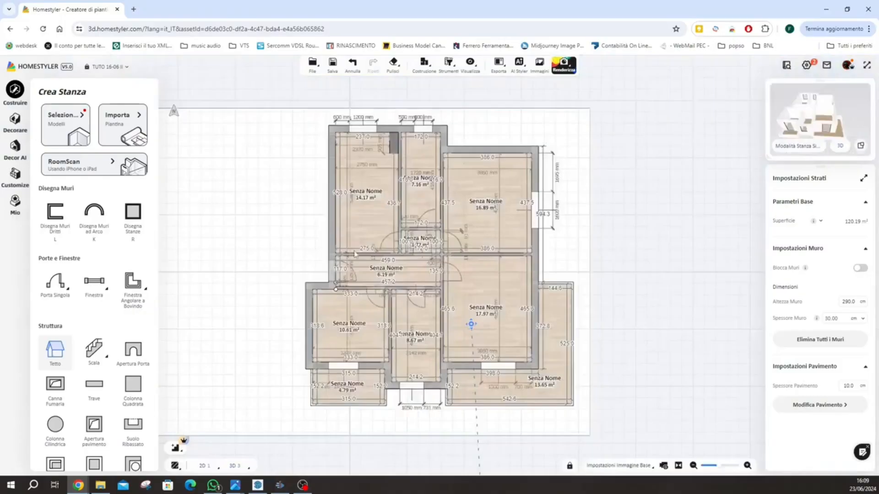
pyautogui.scroll(4, 393, 280)
pyautogui.click(59, 298)
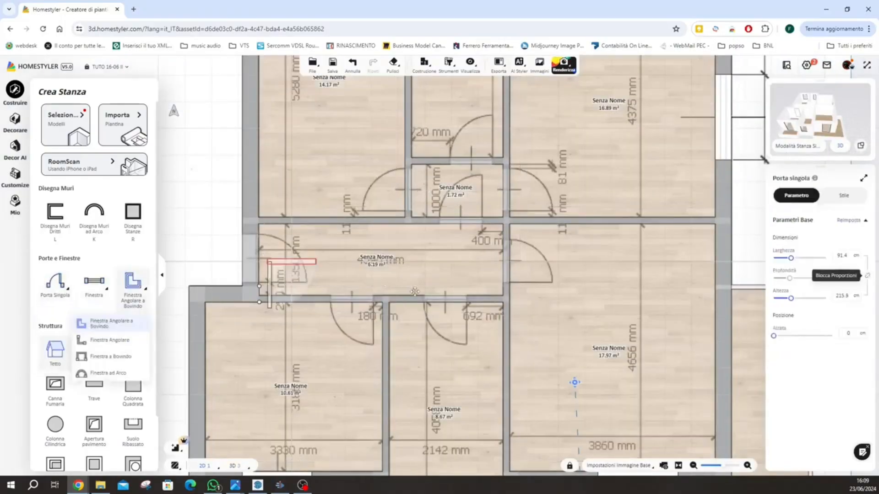
pyautogui.click(460, 228)
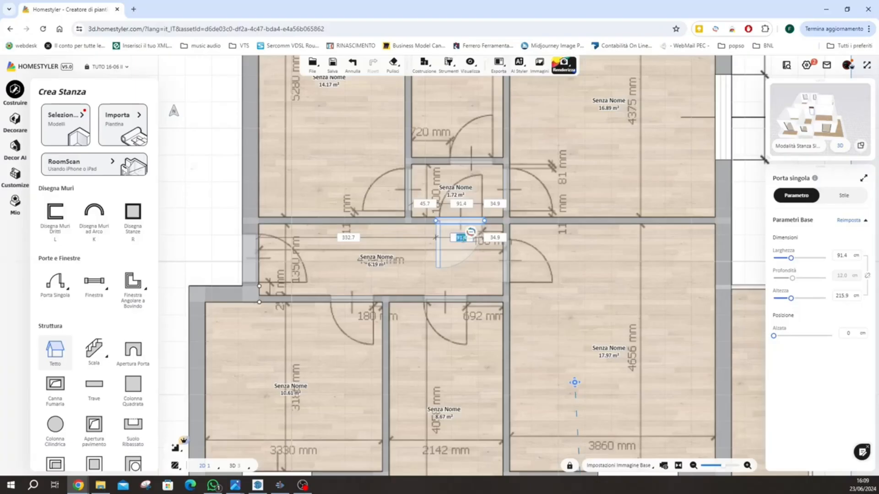
pyautogui.press('Return')
# - Duplicate the 80 cm door into the other traced door openings, including the entrance in the hallway's outer wall
pyautogui.click(64, 287)
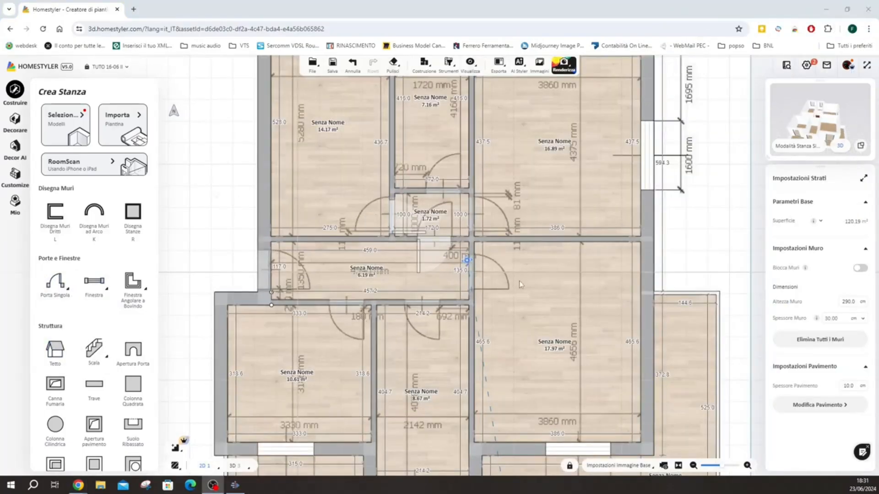
pyautogui.click(441, 244)
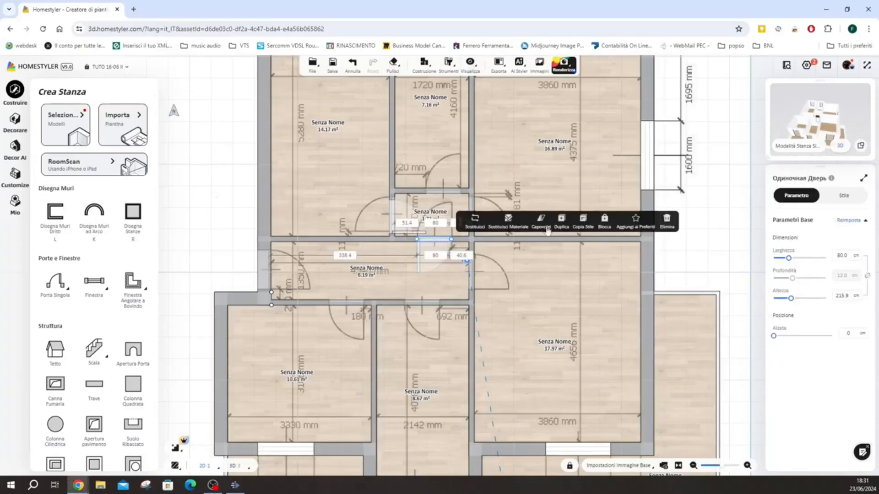
pyautogui.click(562, 220)
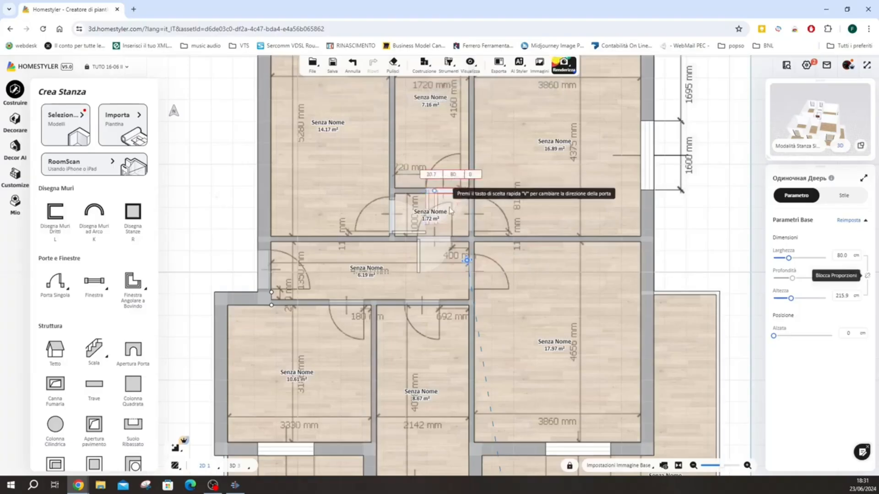
pyautogui.click(393, 220)
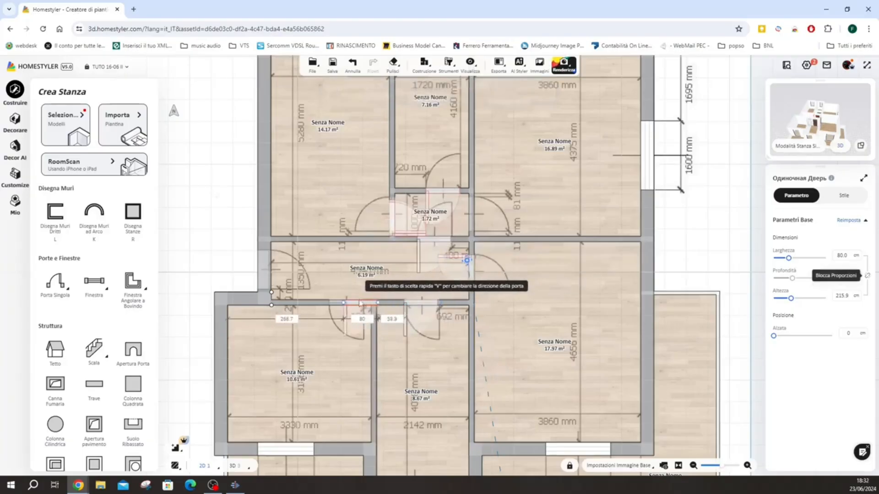
pyautogui.scroll(2, 331, 318)
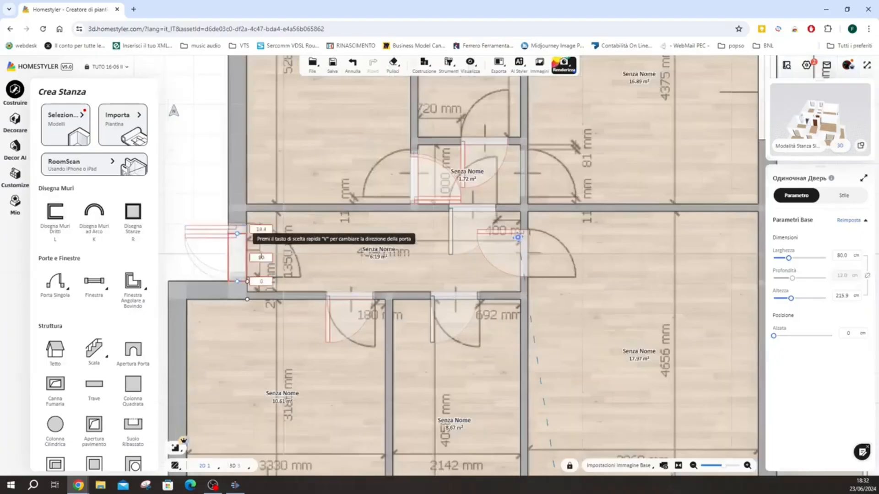
pyautogui.press('Escape')
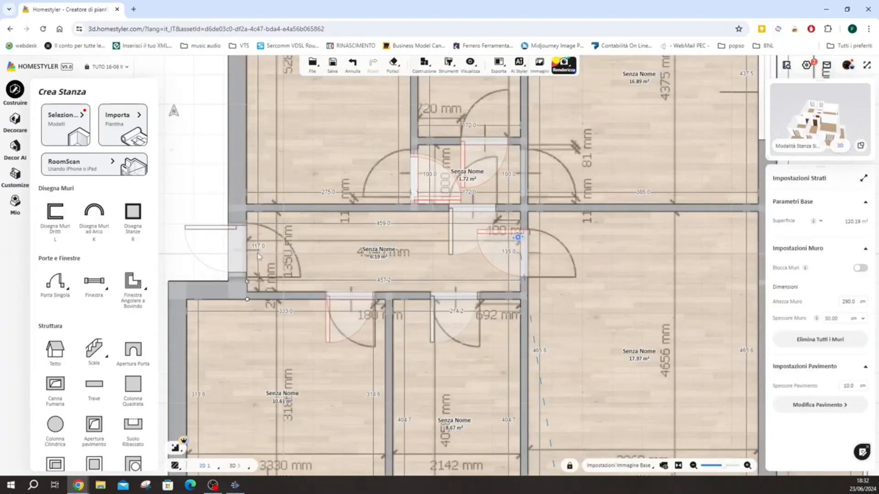
# - Flip the entrance door so that it opens into the hallway
pyautogui.click(237, 245)
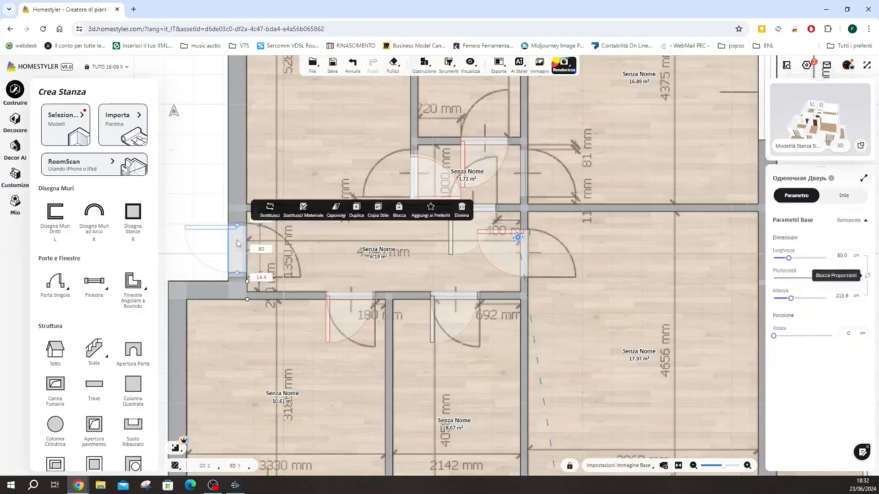
pyautogui.click(338, 212)
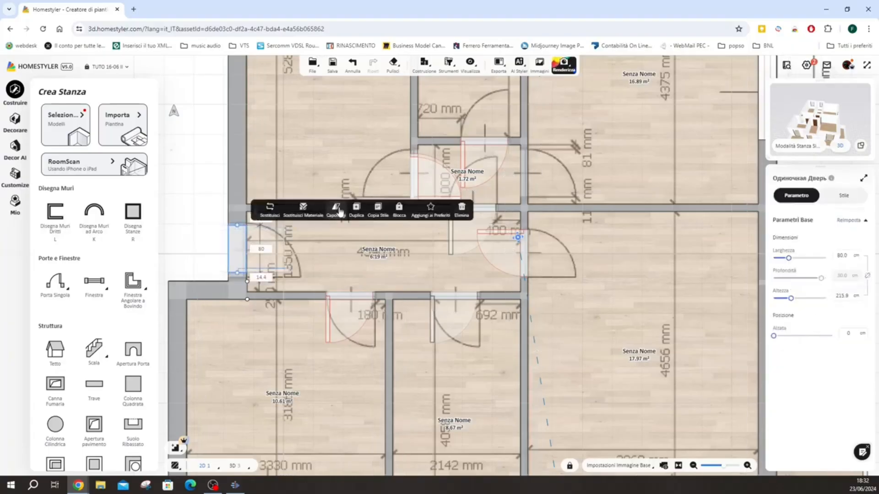
# - Flip the doors of the 7.16 m² and 14.17 m² rooms so that they open inward as traced on the plan
pyautogui.click(481, 145)
pyautogui.click(603, 130)
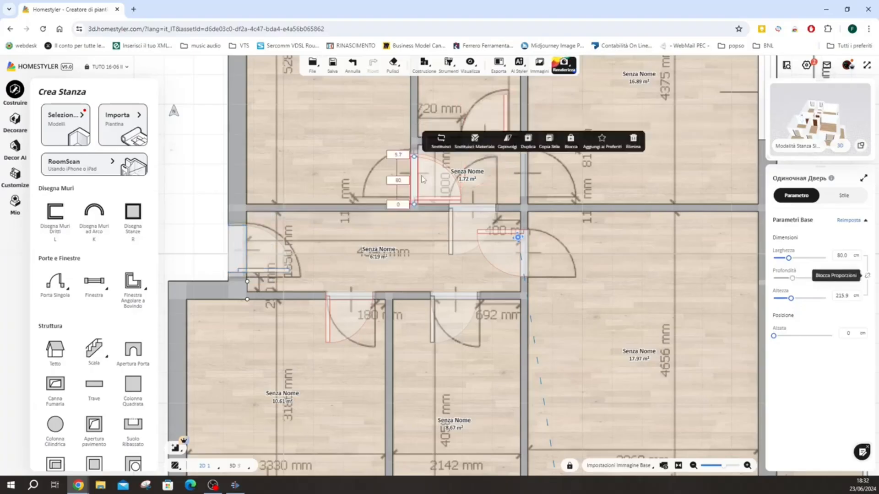
pyautogui.press('Escape')
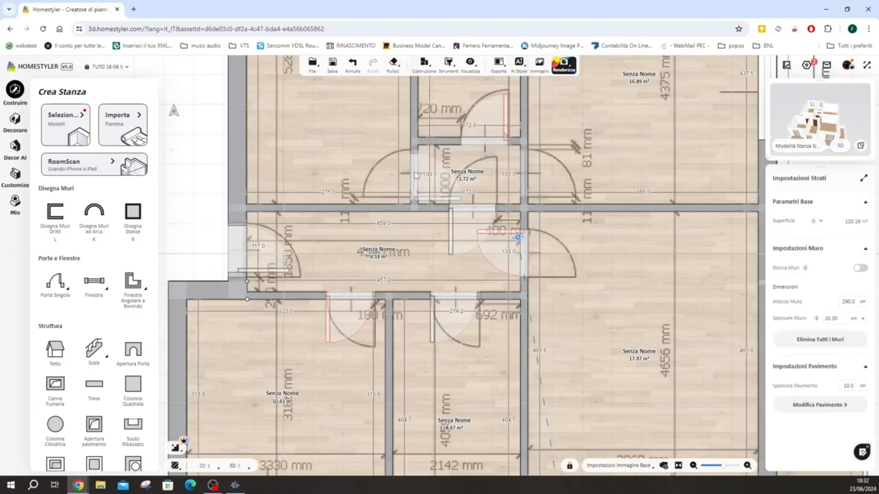
pyautogui.click(414, 173)
pyautogui.click(505, 138)
# - Duplicate the 14.17 m² room's door into the traced opening between the 1.72 m² and 16.89 m² rooms
pyautogui.click(523, 177)
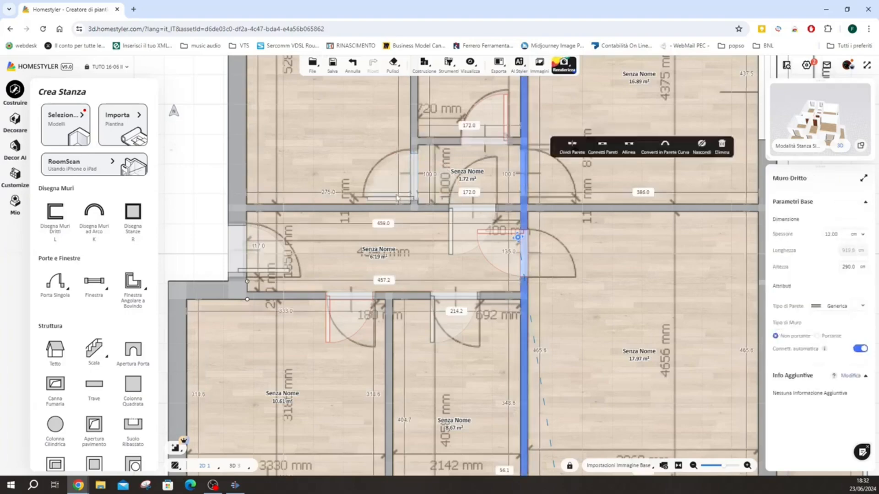
pyautogui.click(413, 178)
pyautogui.moveTo(482, 157); pyautogui.dragTo(525, 177)
# - Flip the doors linking the hallway to the 17.97, 1.72, 8.67 and 10.61 m² rooms to match their traced swings
pyautogui.moveTo(524, 260); pyautogui.dragTo(473, 213)
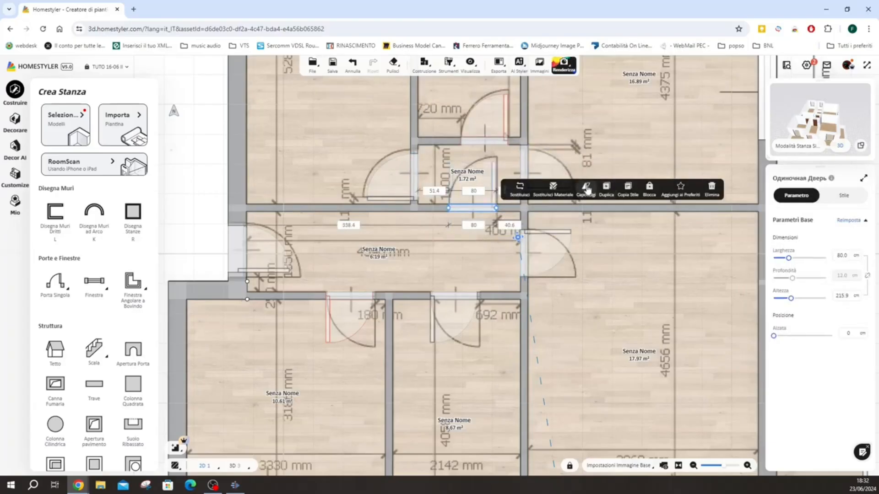
pyautogui.click(586, 188)
pyautogui.click(467, 295)
pyautogui.click(568, 277)
pyautogui.click(567, 277)
pyautogui.click(568, 278)
pyautogui.click(349, 307)
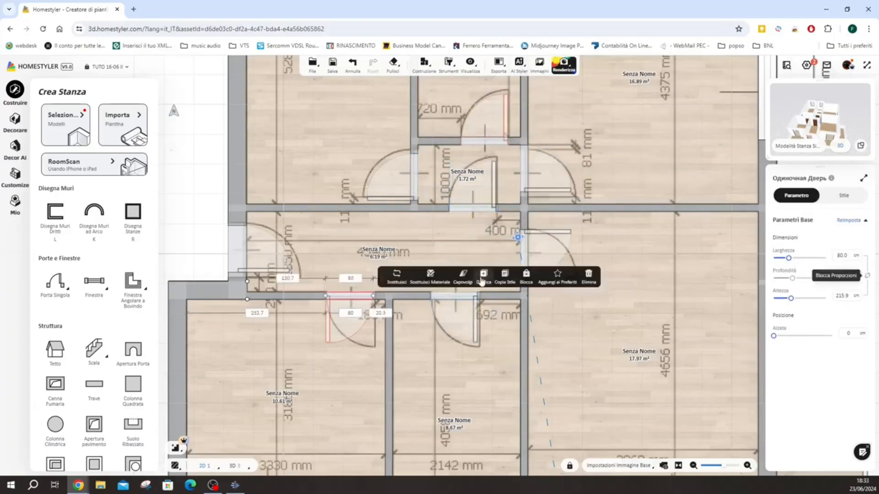
pyautogui.click(462, 277)
pyautogui.click(462, 278)
pyautogui.click(582, 318)
# - Position the 8.67 m² room's door 69.2 cm from the wall shared with the 17.97 m² room
pyautogui.scroll(2, 348, 302)
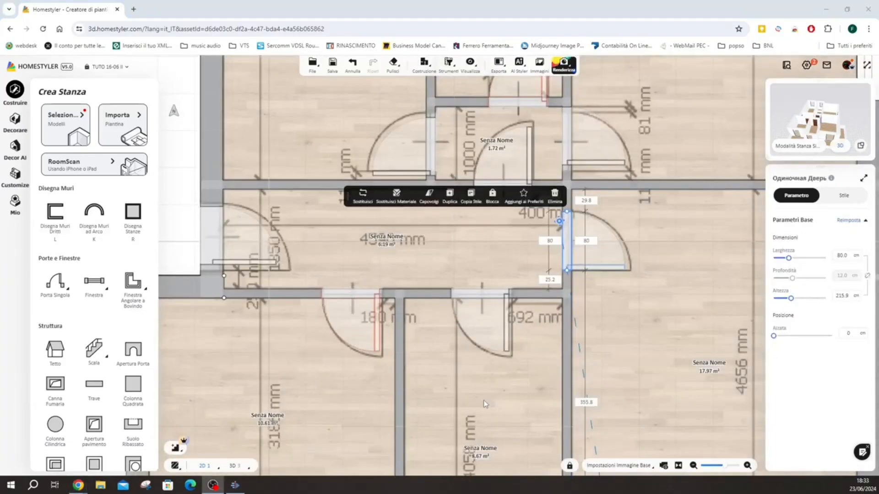
pyautogui.scroll(2, 485, 388)
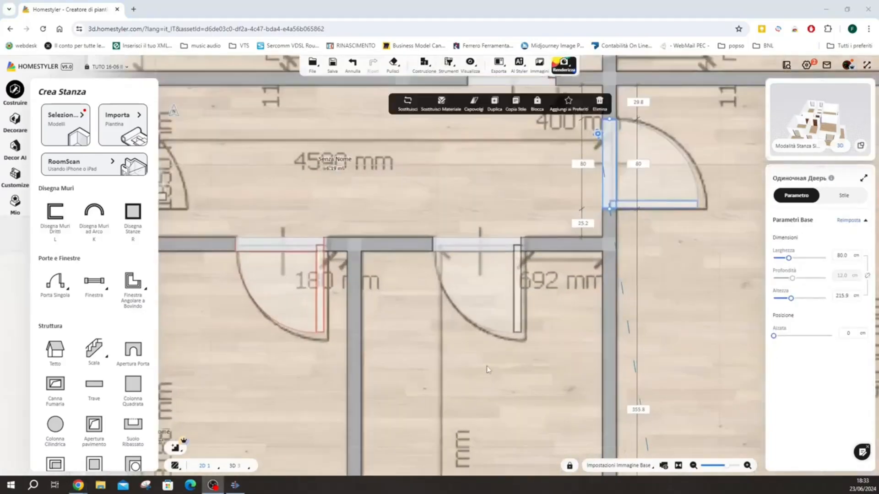
pyautogui.scroll(2, 489, 334)
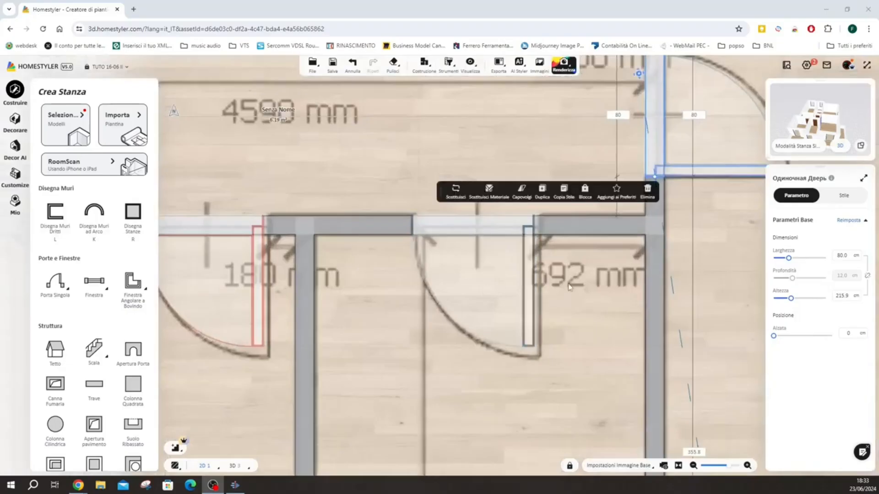
pyautogui.click(516, 239)
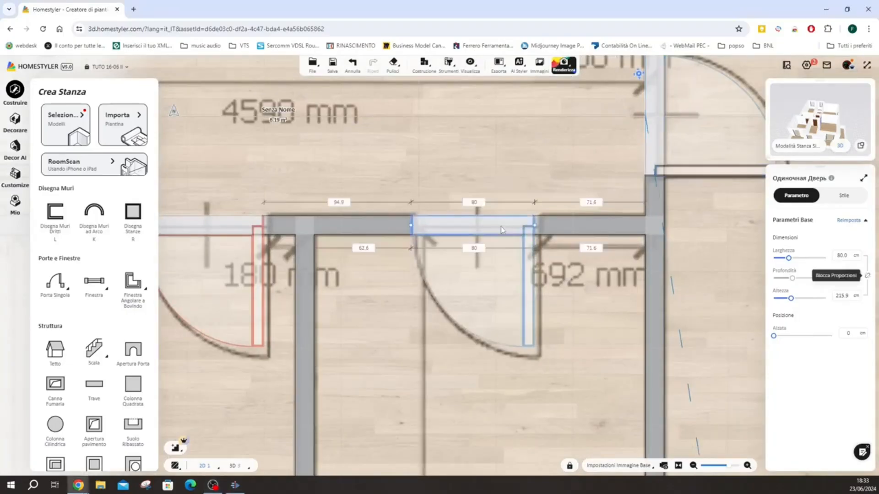
pyautogui.click(592, 248)
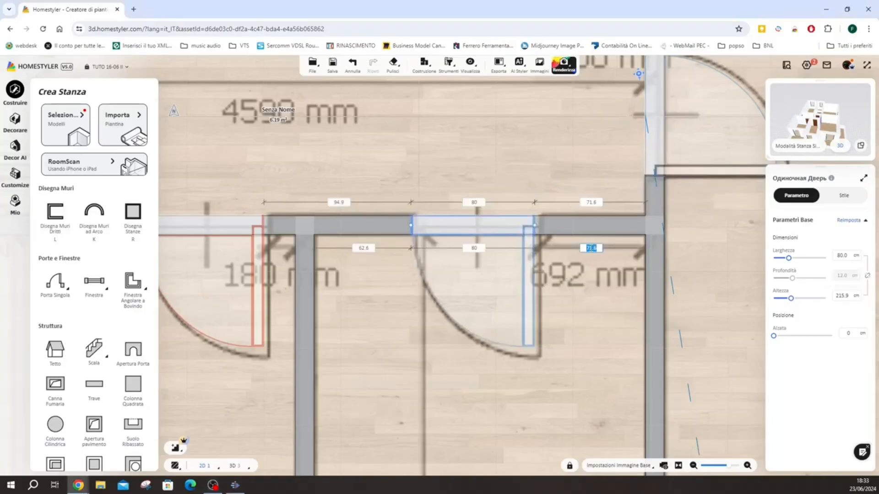
pyautogui.write('69.2')
pyautogui.press('Return')
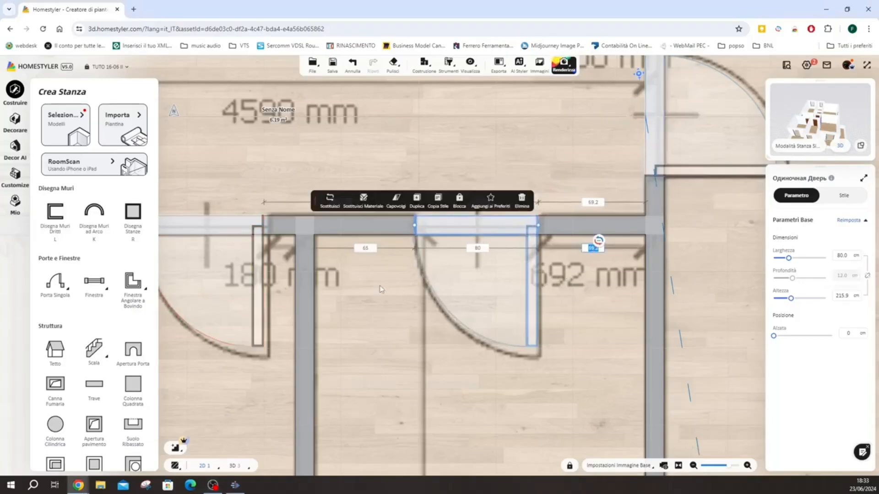
# - Shift the 10.61 m² room's door onto its traced opening, about 17 cm from the partition wall
pyautogui.moveTo(380, 289); pyautogui.dragTo(585, 286)
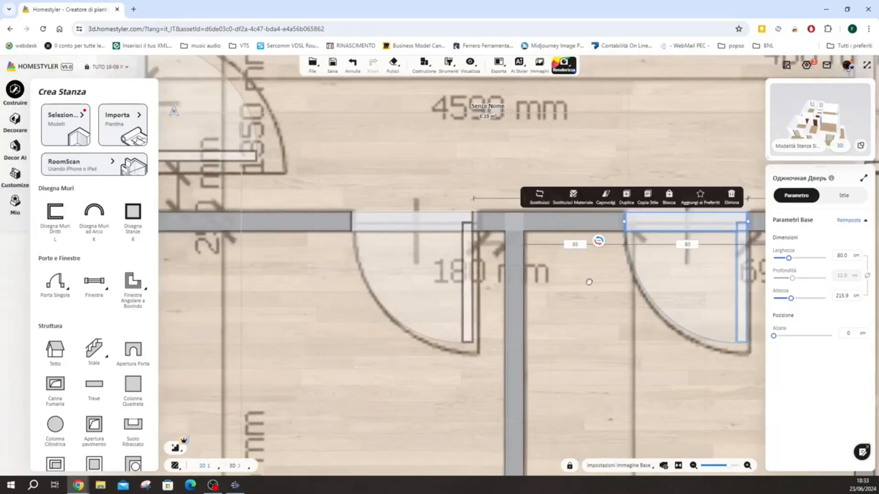
pyautogui.scroll(2, 428, 227)
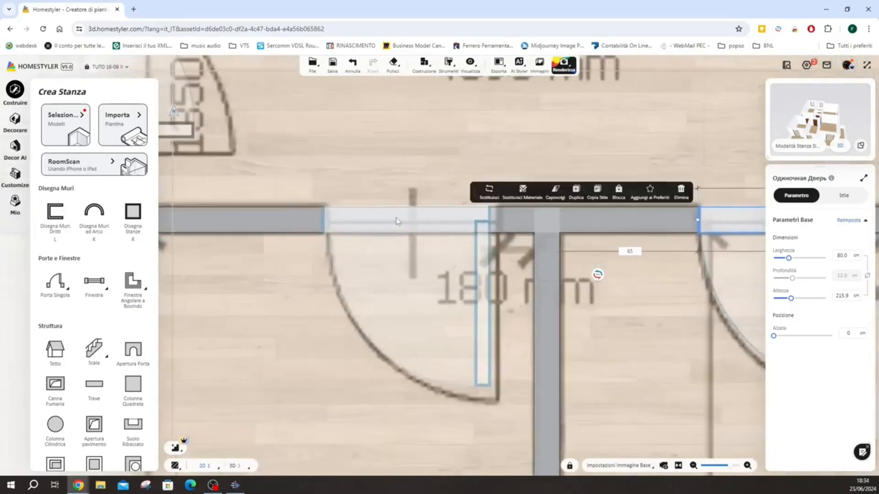
pyautogui.moveTo(356, 222); pyautogui.dragTo(368, 223)
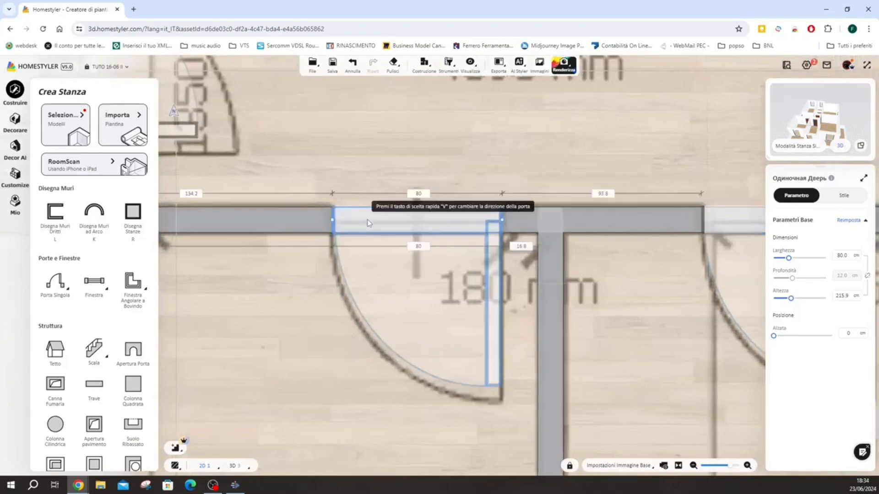
# - Position the door between the hallway and the 1.72 m² room 40 cm from the 16.89 m² room's wall
pyautogui.scroll(-5, 355, 271)
pyautogui.scroll(6, 376, 200)
pyautogui.click(508, 229)
pyautogui.click(612, 250)
pyautogui.scroll(-4, 514, 273)
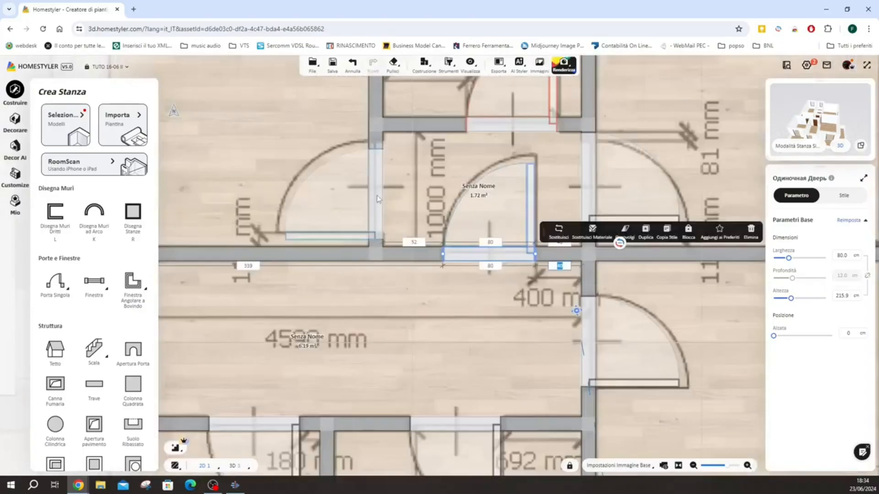
# - Align the doors of the 14.17 m² and 7.16 m² rooms with their traced openings
pyautogui.click(376, 197)
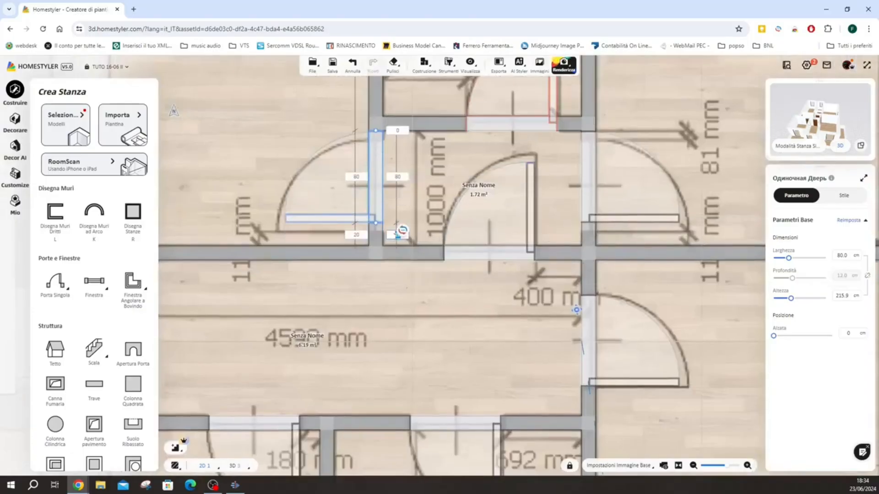
pyautogui.click(548, 128)
pyautogui.moveTo(548, 127); pyautogui.dragTo(550, 128)
pyautogui.scroll(-4, 517, 286)
pyautogui.scroll(4, 380, 319)
# - Set the entrance door's width to 90 cm
pyautogui.click(251, 285)
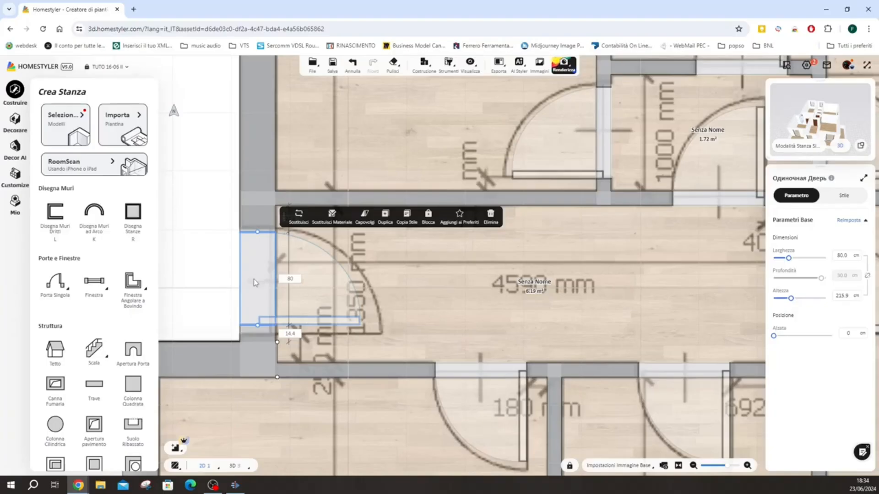
pyautogui.click(289, 278)
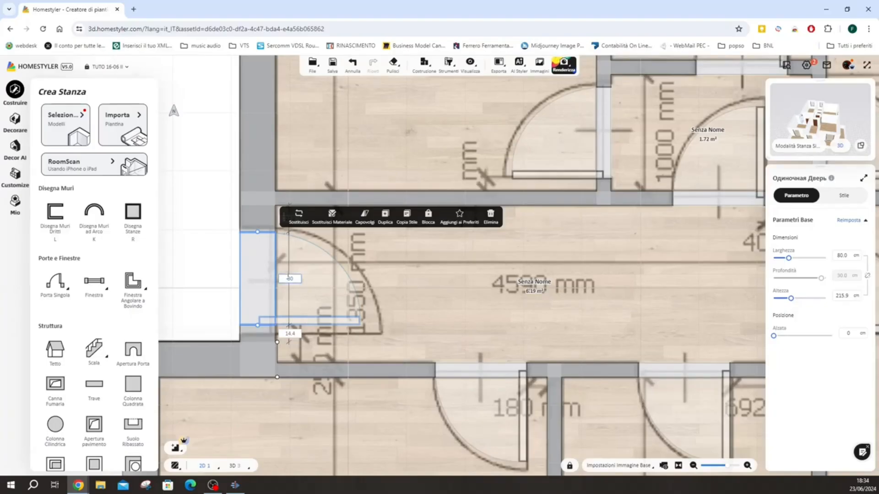
pyautogui.doubleClick(288, 279)
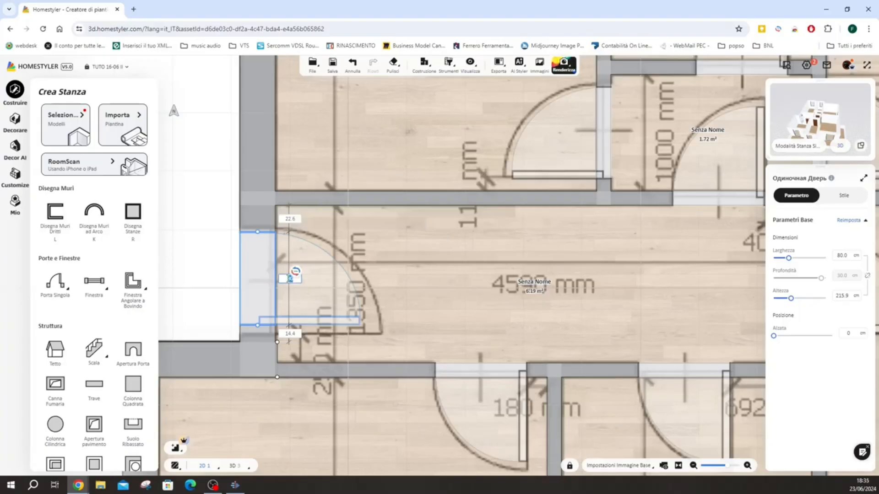
pyautogui.write('90')
pyautogui.press('Return')
pyautogui.click(505, 299)
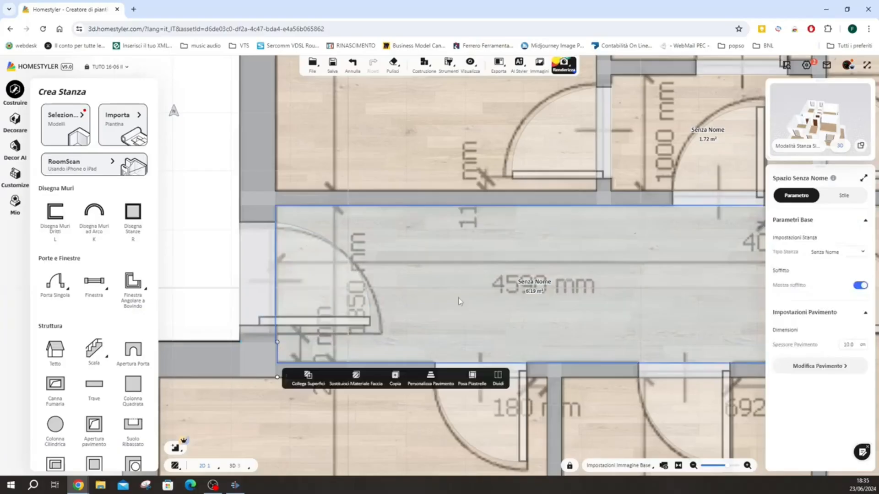
# - Examine the doors of the whole apartment in the 3D view and return to the 2D plan
pyautogui.scroll(-5, 462, 296)
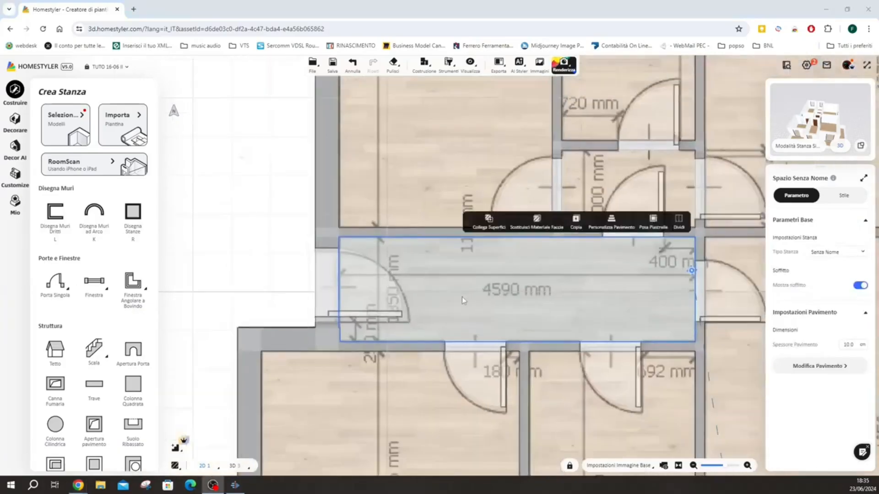
pyautogui.click(233, 466)
pyautogui.click(254, 206)
pyautogui.moveTo(259, 215); pyautogui.dragTo(277, 300)
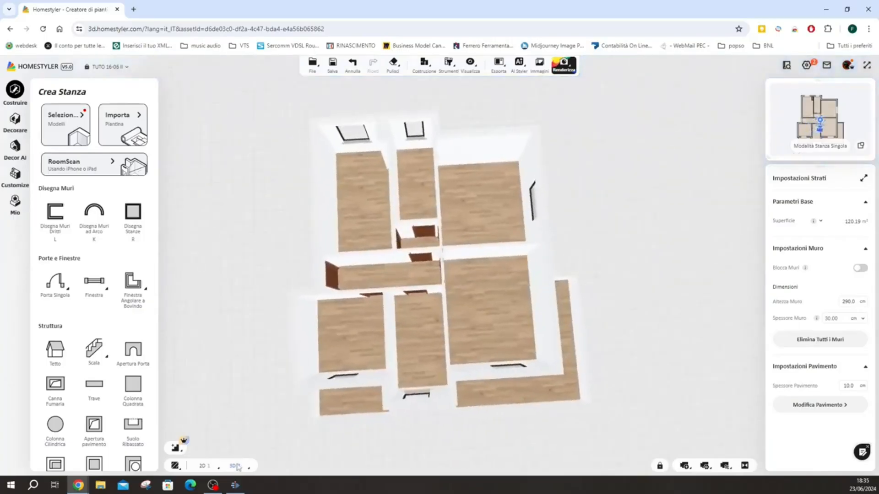
pyautogui.click(205, 466)
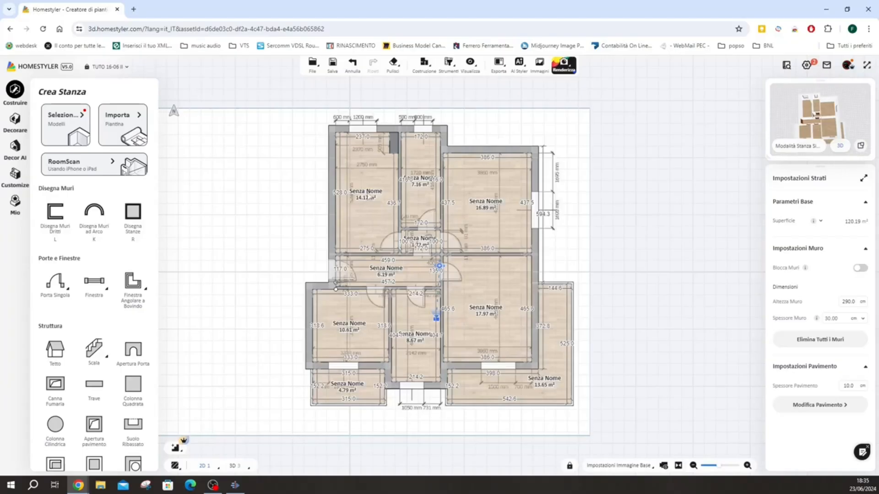
# - Set the 14.17 m² room's type to Camera da Letto and rename it "camera di" followed by the occupant's first name
pyautogui.scroll(2, 361, 194)
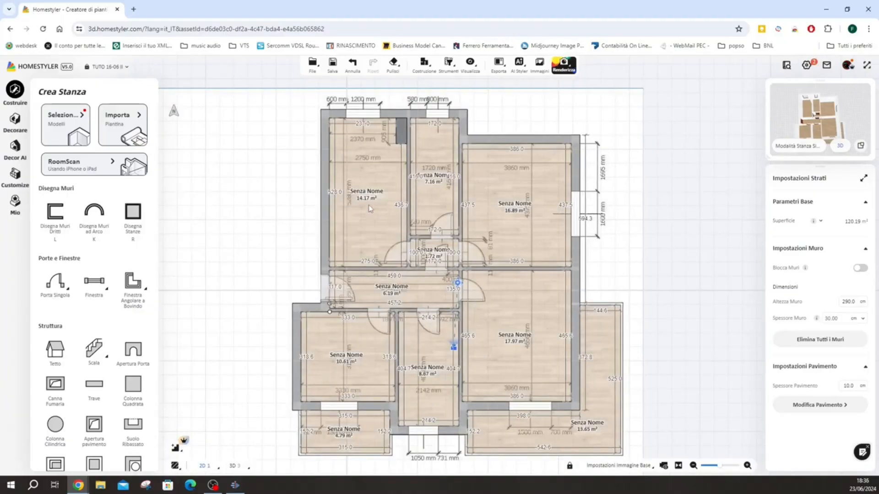
pyautogui.click(371, 208)
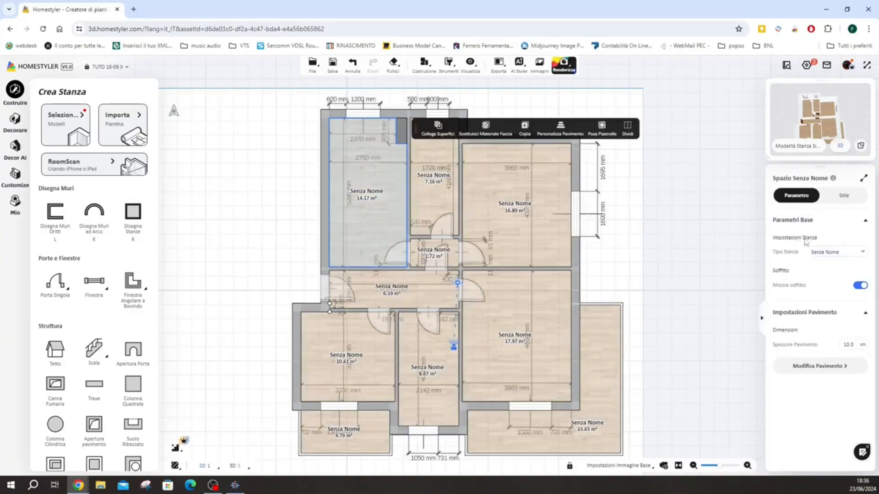
pyautogui.click(862, 252)
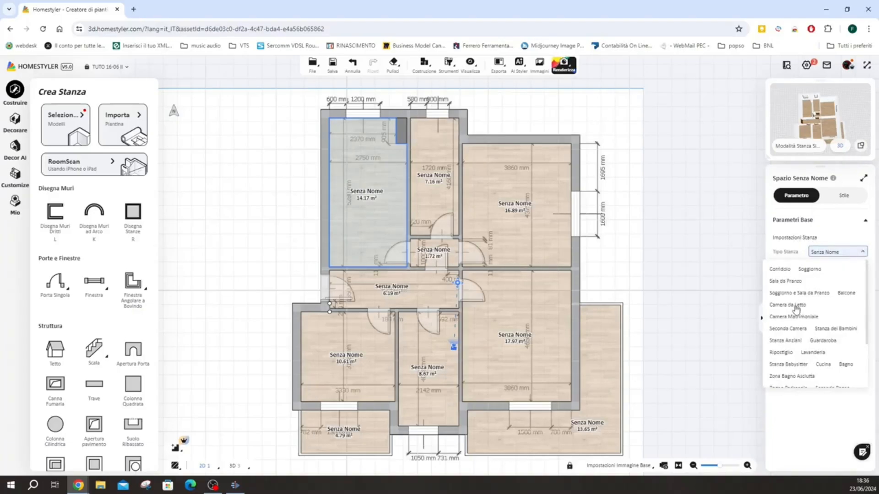
pyautogui.click(797, 305)
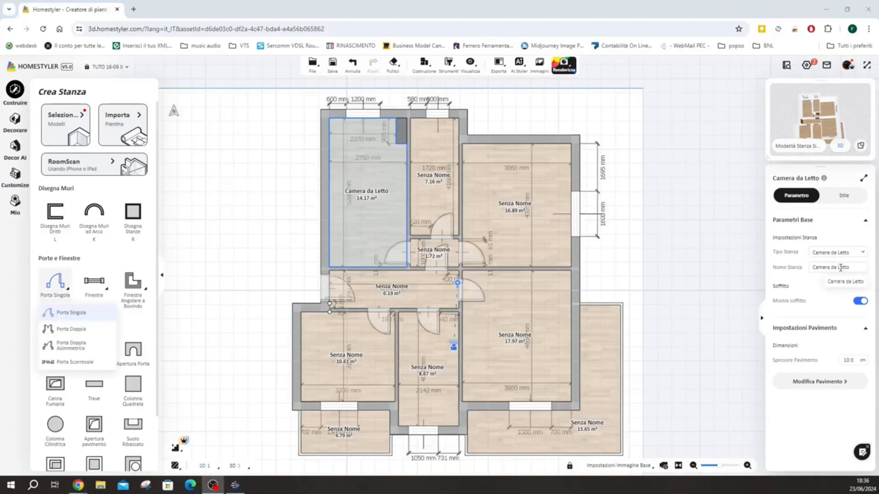
pyautogui.moveTo(850, 267); pyautogui.dragTo(814, 269)
pyautogui.write('camera di R')
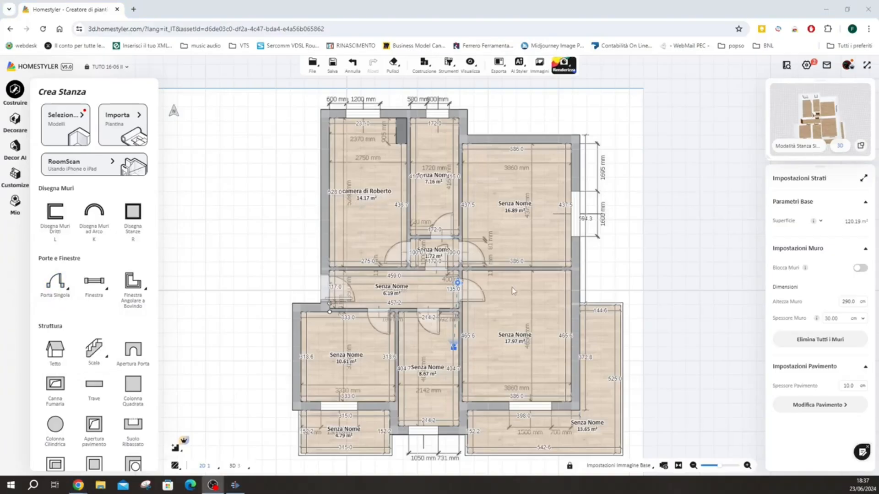
# - Set the room type of the 17.97 m² room to Soggiorno and of the 8.67 m² room to Cucina
pyautogui.click(511, 308)
pyautogui.click(836, 252)
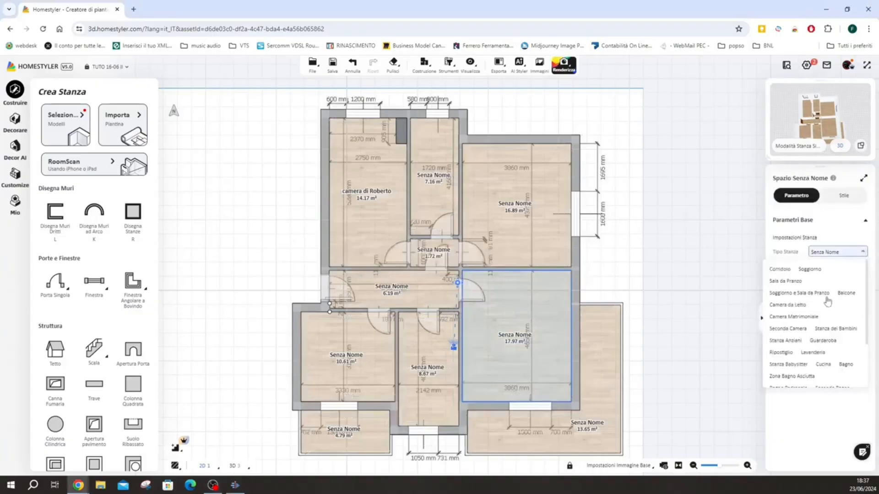
pyautogui.scroll(1, 815, 322)
pyautogui.click(809, 269)
pyautogui.click(428, 348)
pyautogui.click(836, 251)
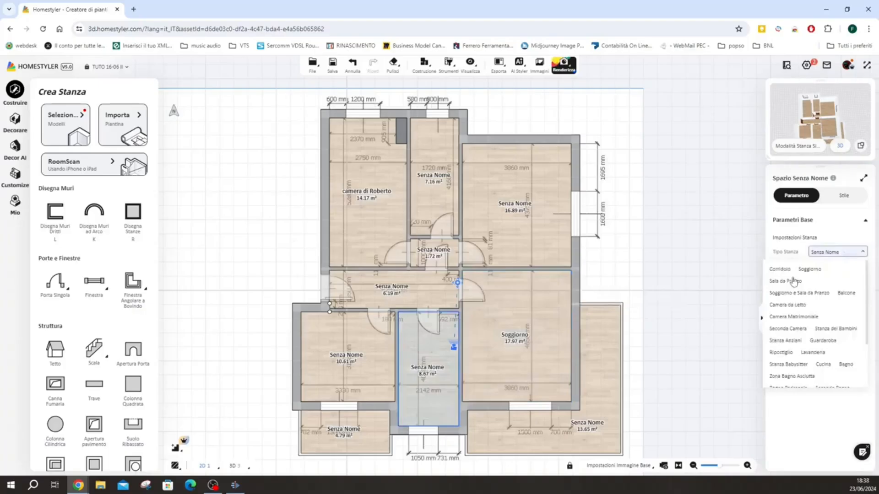
pyautogui.click(822, 364)
# - Set the room type of the 7.16 m² room to Bagno and of the 1.72 m² room to Corridoio
pyautogui.click(434, 192)
pyautogui.click(837, 251)
pyautogui.click(845, 364)
pyautogui.click(429, 259)
pyautogui.click(420, 256)
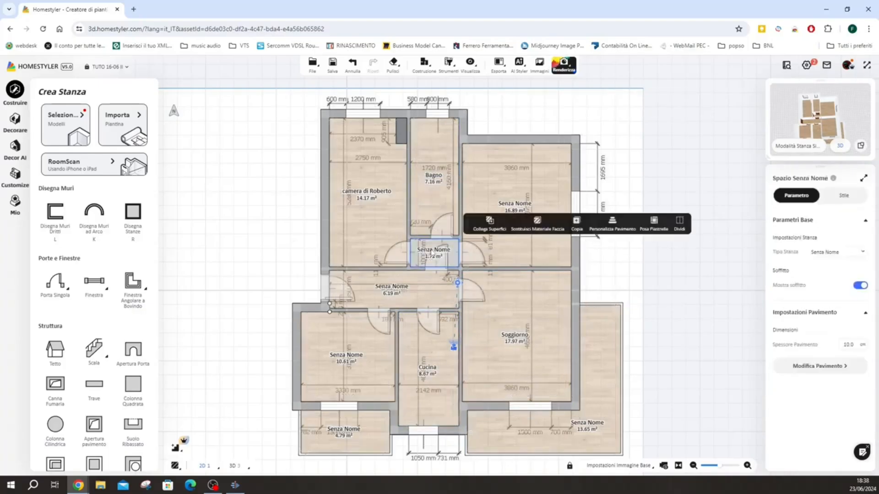
pyautogui.click(862, 252)
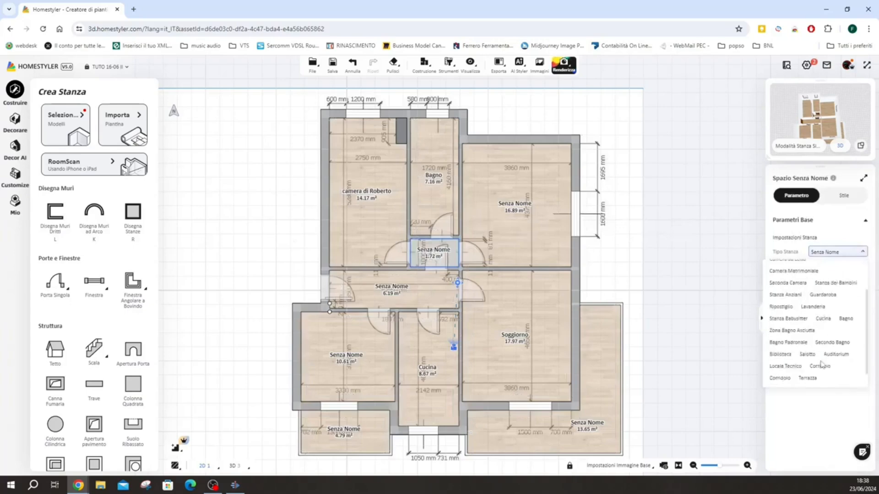
pyautogui.click(780, 269)
# - Set the room type of the 6.19 m² hallway to Corridoio and of the 16.89 m² room to Camera Matrimoniale
pyautogui.click(412, 296)
pyautogui.click(861, 252)
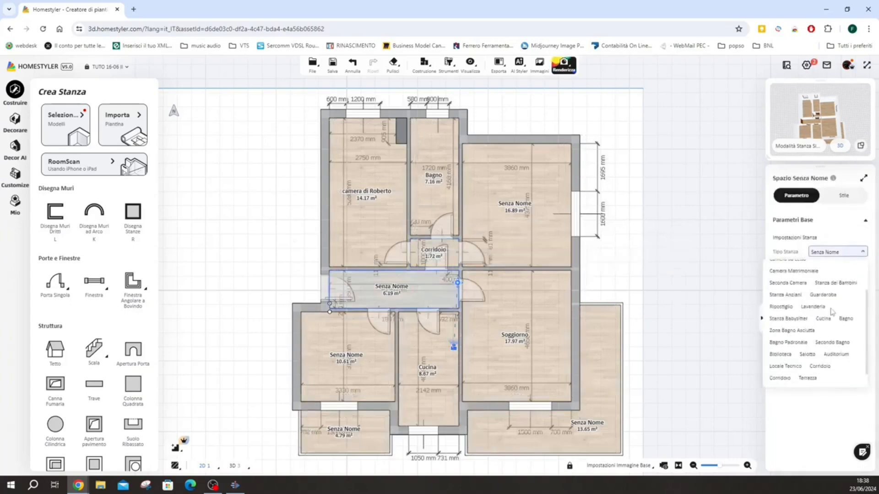
pyautogui.click(819, 366)
pyautogui.click(526, 229)
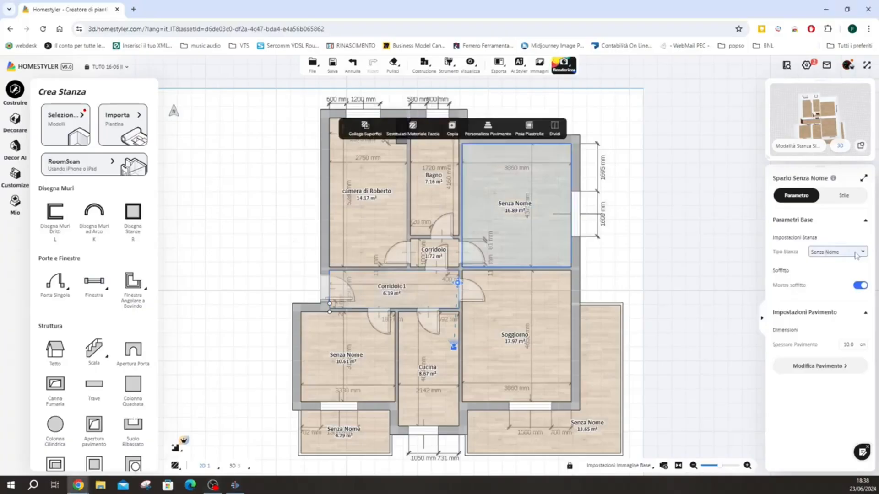
pyautogui.click(862, 253)
pyautogui.click(805, 317)
pyautogui.click(685, 254)
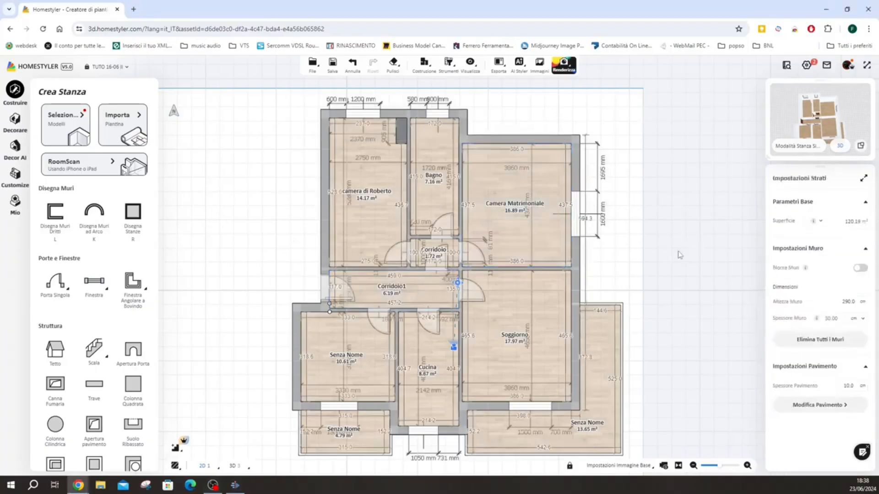
# - Set the room type of both balconies, the 4.79 m² one and the 13.65 m² one, to Terrazza
pyautogui.click(365, 444)
pyautogui.click(861, 253)
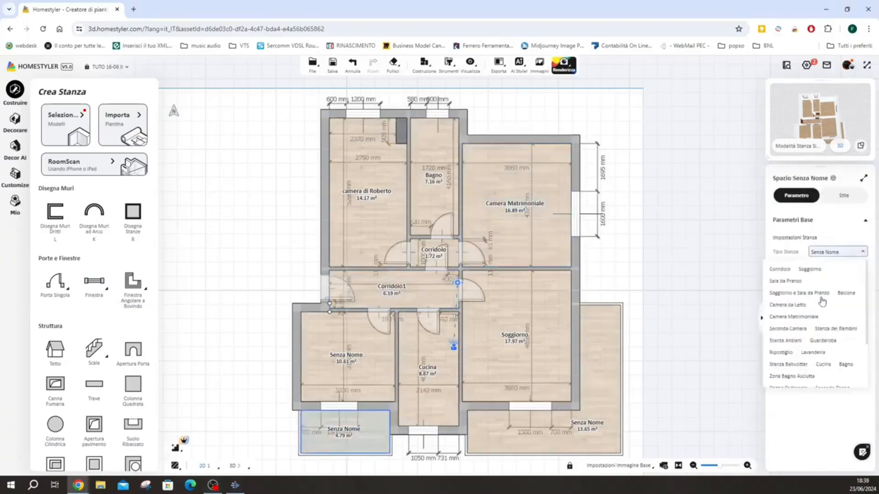
pyautogui.click(807, 359)
pyautogui.click(599, 357)
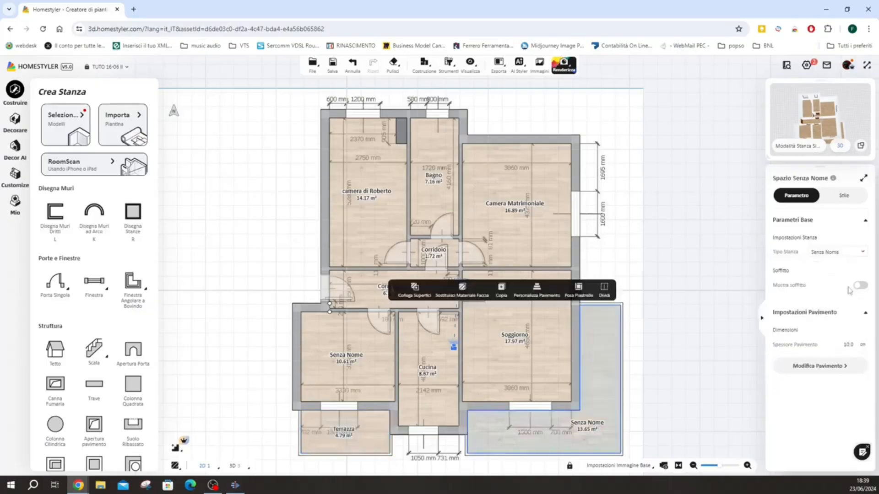
pyautogui.click(861, 252)
pyautogui.click(807, 359)
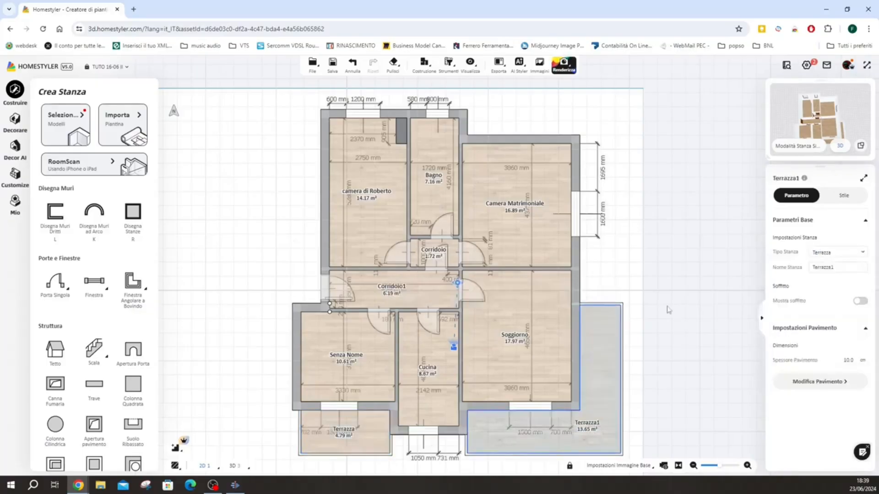
pyautogui.click(696, 272)
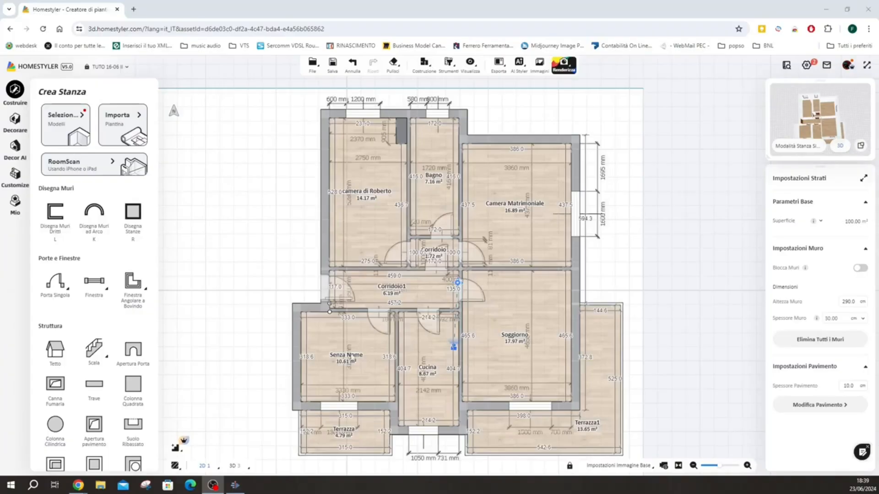
# - Set the room type of the 10.61 m² room to Altra Stanza and rename it "studio"
pyautogui.click(364, 349)
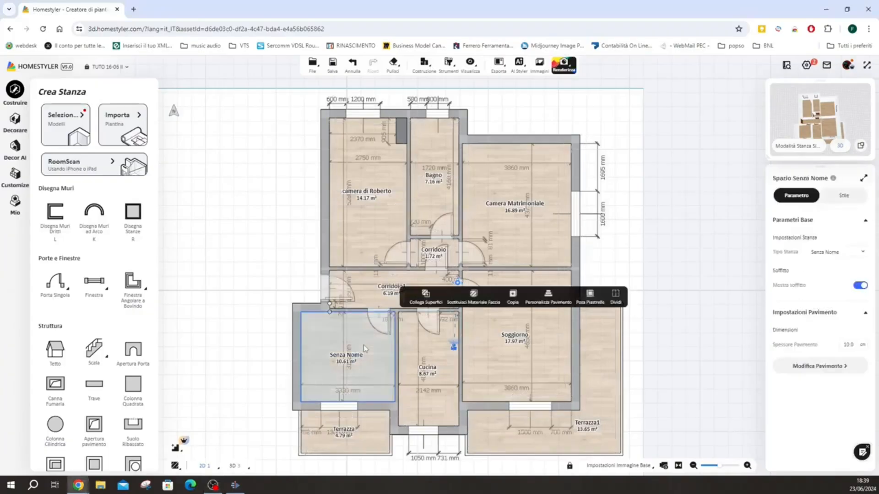
pyautogui.click(862, 253)
pyautogui.scroll(-5, 816, 310)
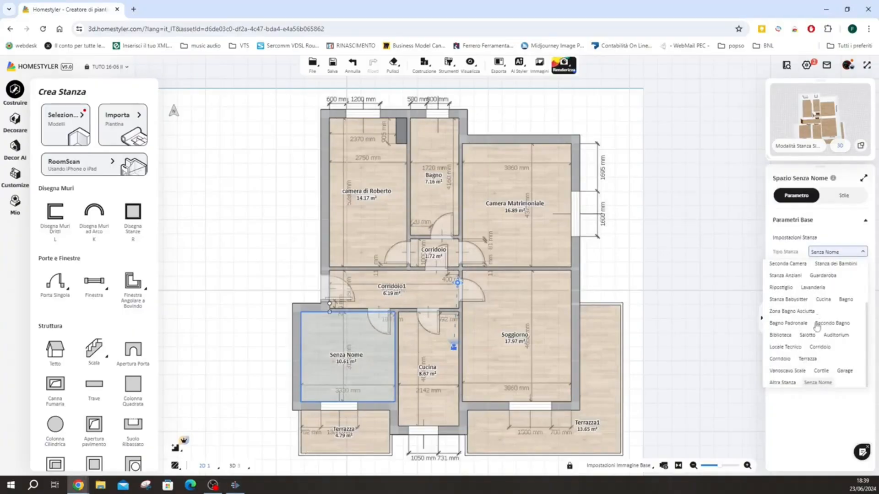
pyautogui.click(784, 383)
pyautogui.click(840, 268)
pyautogui.moveTo(840, 268); pyautogui.dragTo(805, 279)
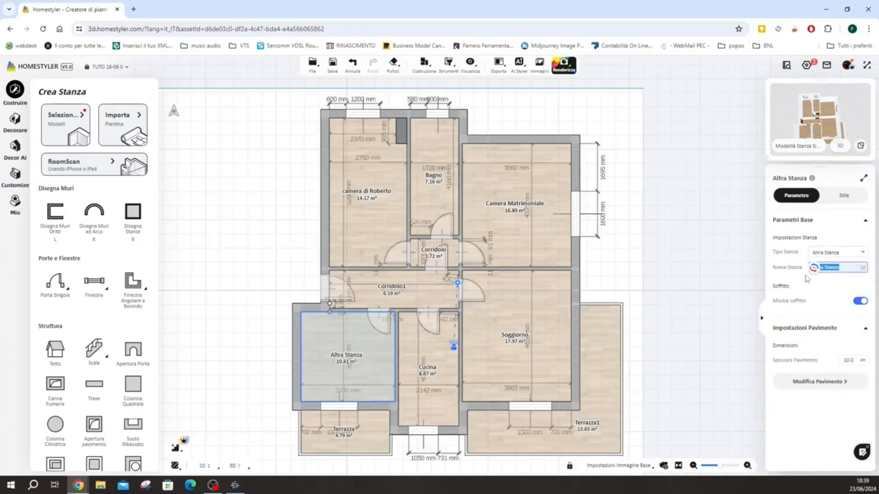
pyautogui.write('studio')
pyautogui.press('Return')
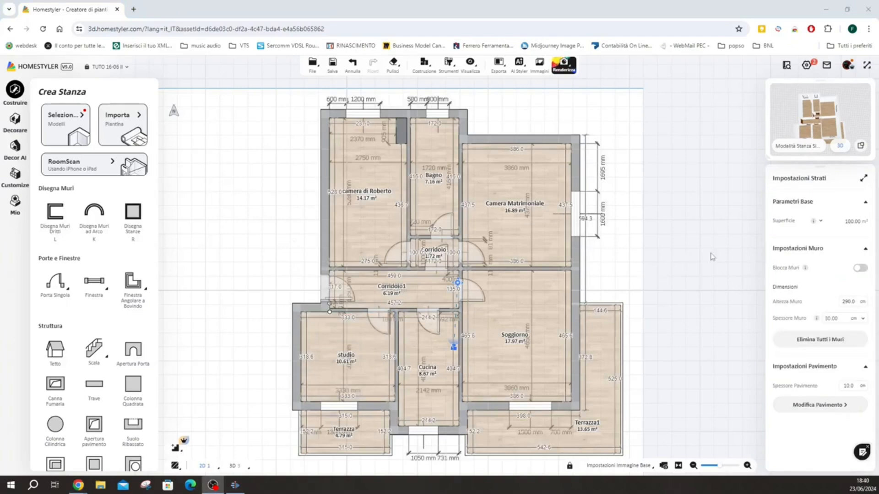
# - Hide the imported base plan image beneath the floor plan
pyautogui.click(617, 467)
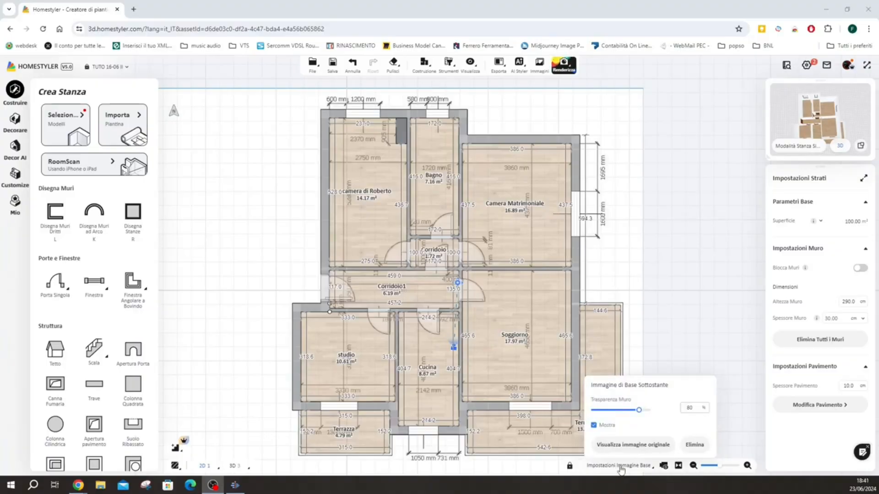
pyautogui.click(593, 425)
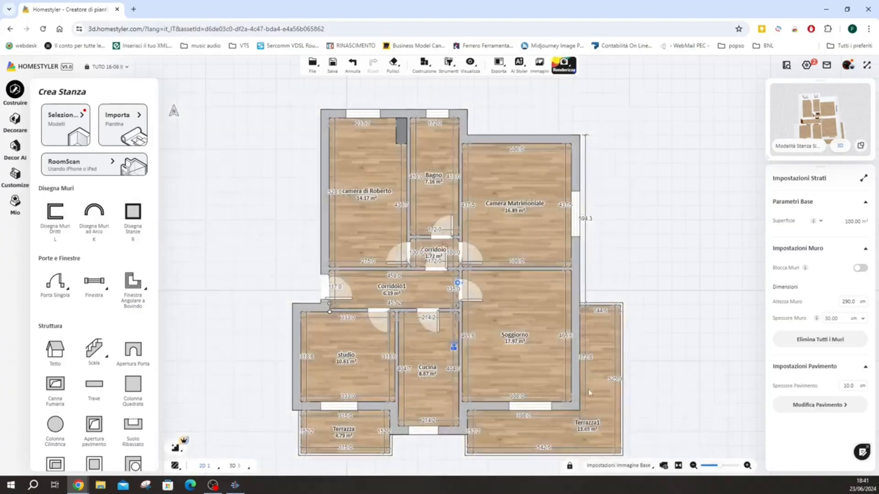
pyautogui.moveTo(622, 466)
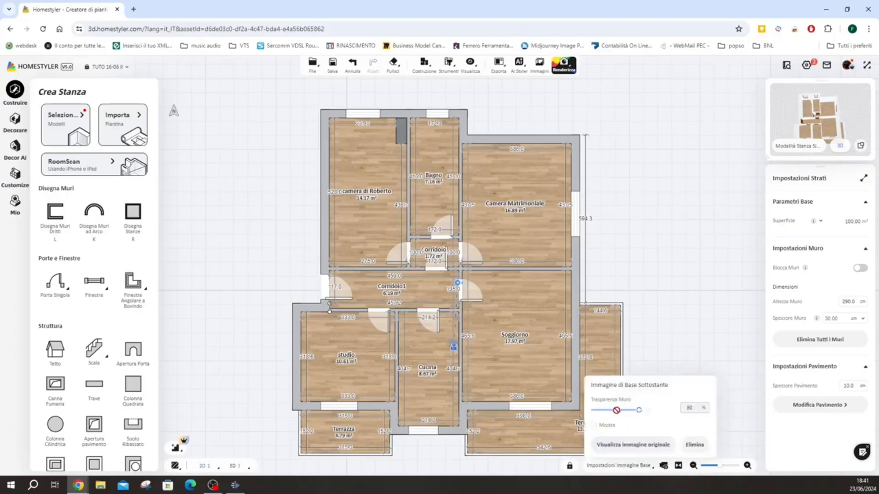
pyautogui.click(605, 427)
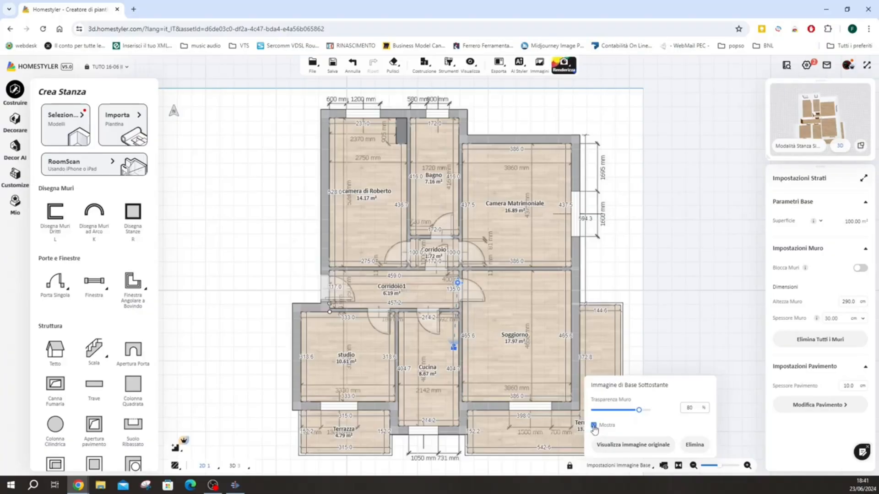
pyautogui.click(594, 426)
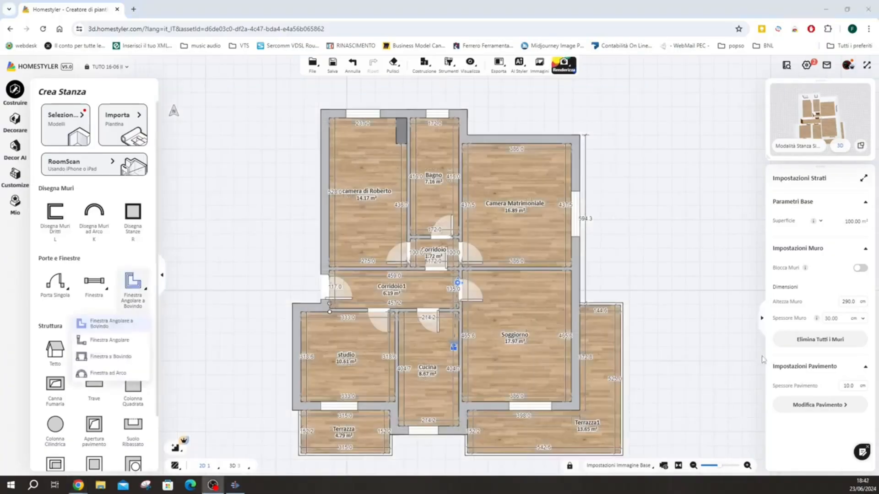
# - Show the apartment in 3D and enable Nascondi Parete to view the rooms without the obstructing walls
pyautogui.click(233, 467)
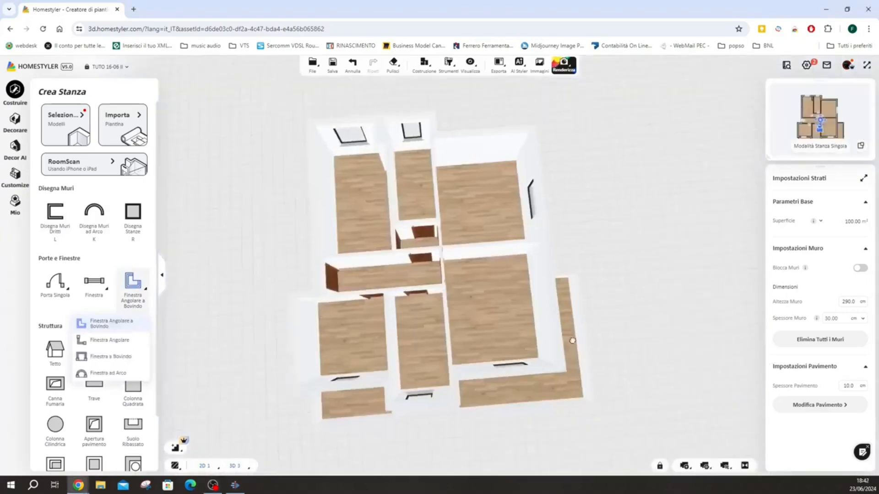
pyautogui.scroll(3, 475, 226)
pyautogui.moveTo(476, 226); pyautogui.dragTo(616, 237)
pyautogui.moveTo(437, 320); pyautogui.dragTo(571, 316)
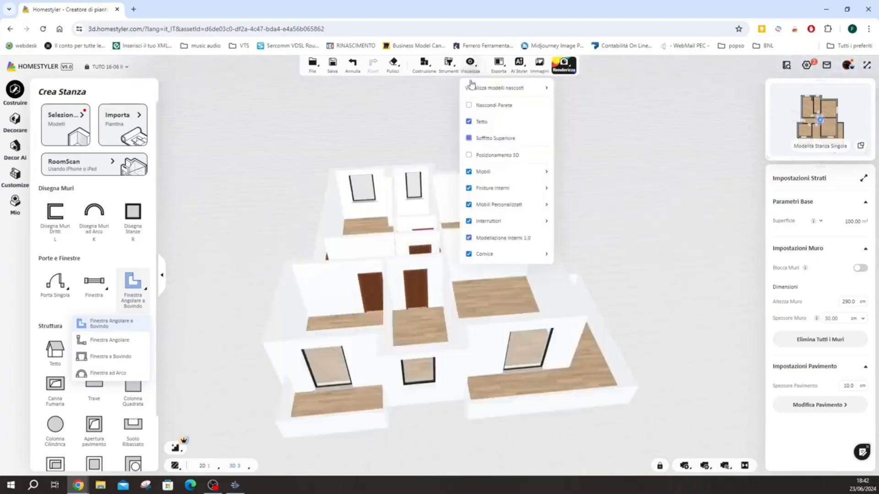
pyautogui.click(468, 106)
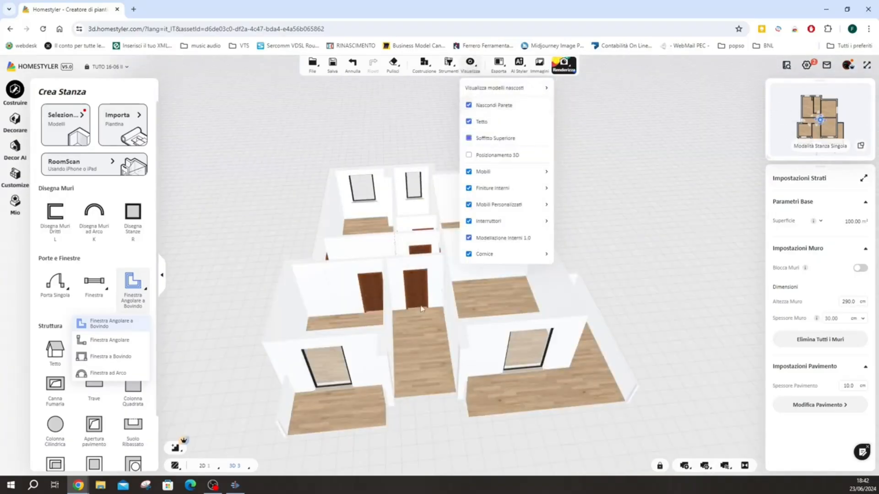
pyautogui.moveTo(377, 353); pyautogui.dragTo(567, 247)
pyautogui.scroll(3, 500, 216)
pyautogui.moveTo(500, 215); pyautogui.dragTo(360, 317)
pyautogui.scroll(-5, 361, 318)
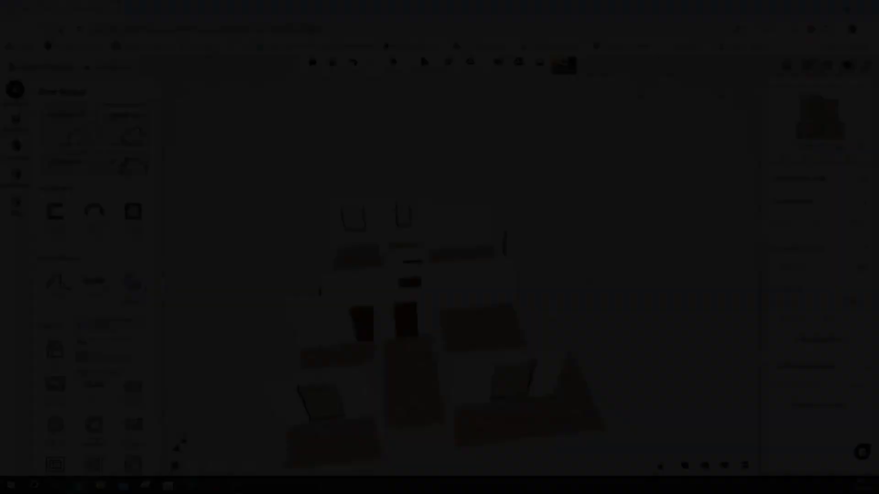